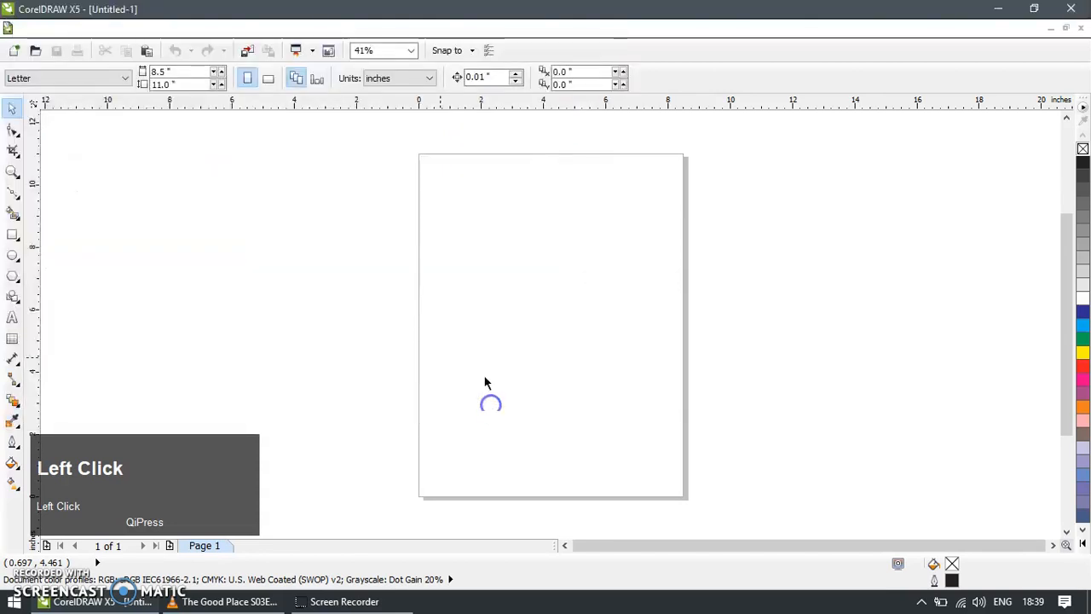
Position the google_maps_source.png image just outside the page's right edge and enlarge it for tracing
click(493, 253)
drag(558, 315, 762, 238)
scroll(648, 353, down, 1)
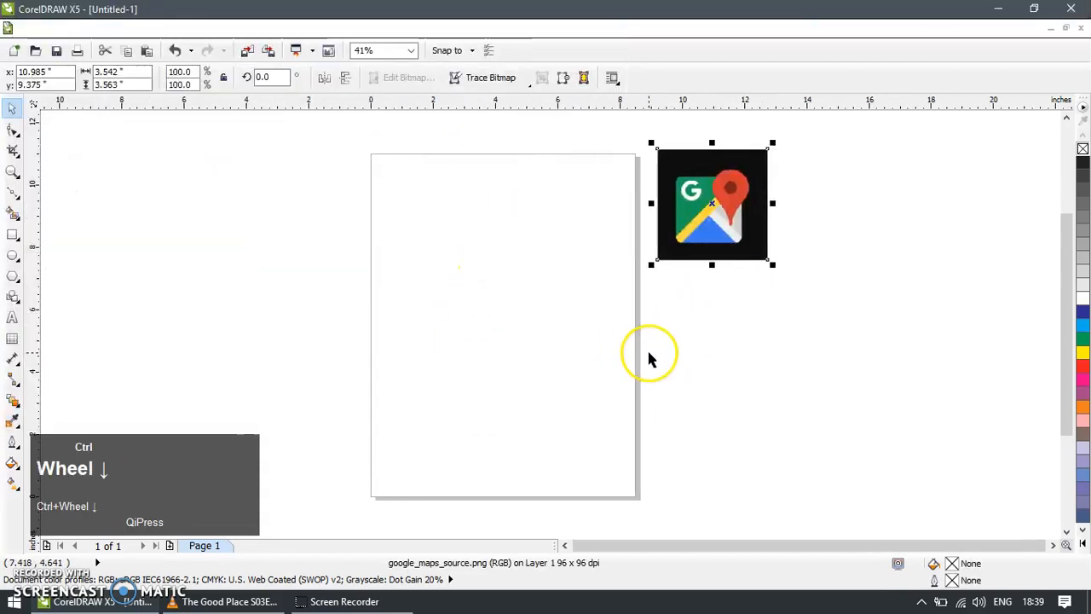
scroll(712, 305, down, 1)
drag(747, 288, 871, 423)
Draw a square about 6.74 in wide over the icon's map tile and round all its corners to about 0.387 in
key(z)
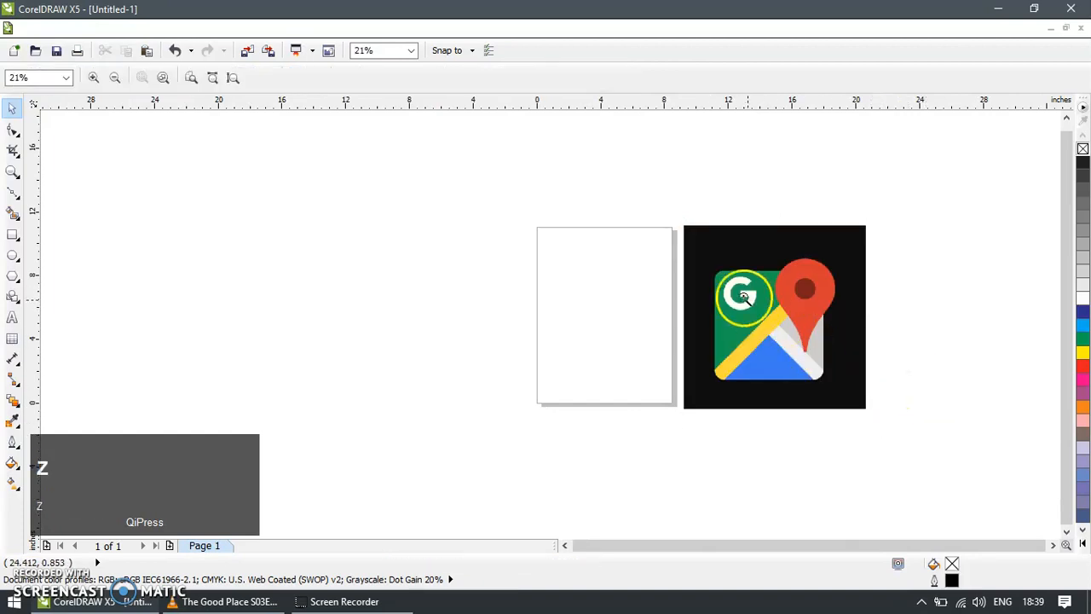
drag(702, 255, 750, 294)
drag(857, 413, 858, 414)
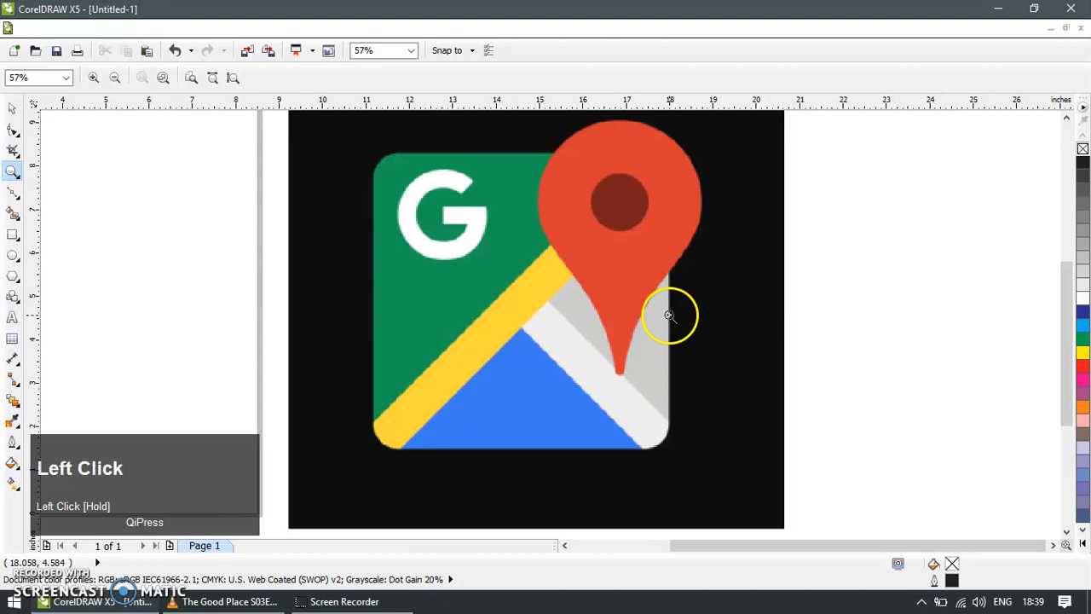
key(F6)
drag(375, 155, 650, 446)
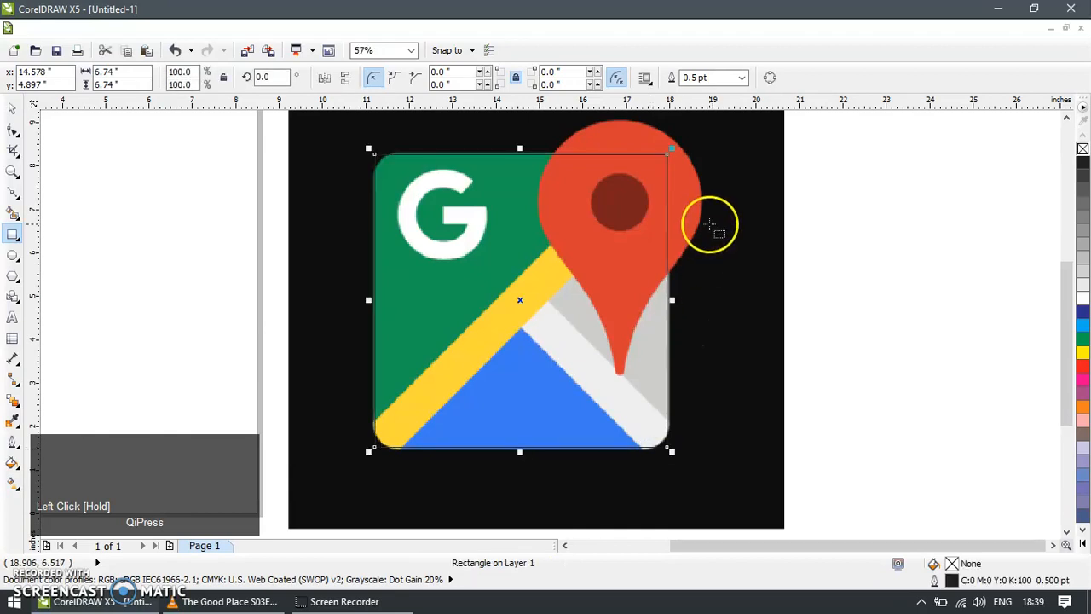
key(F10)
drag(667, 152, 673, 173)
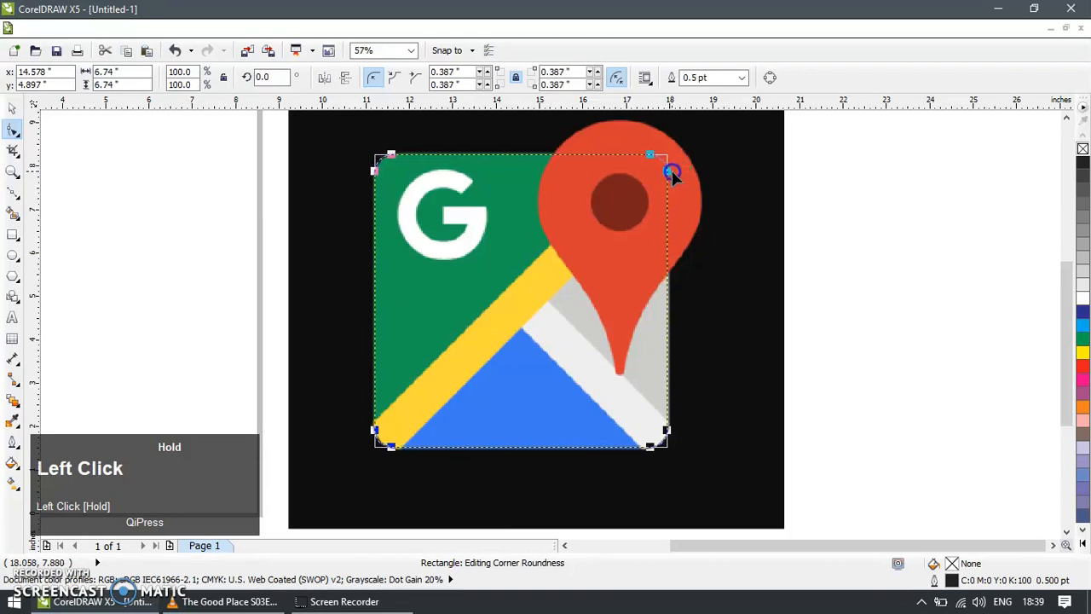
click(12, 111)
drag(470, 156, 851, 164)
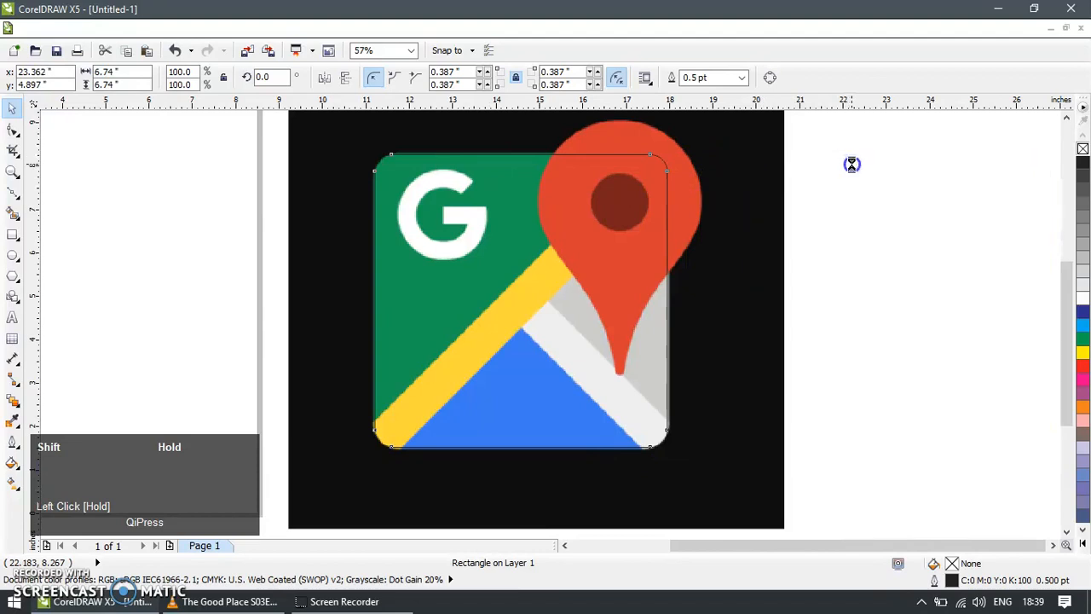
key(ctrl+z)
click(841, 249)
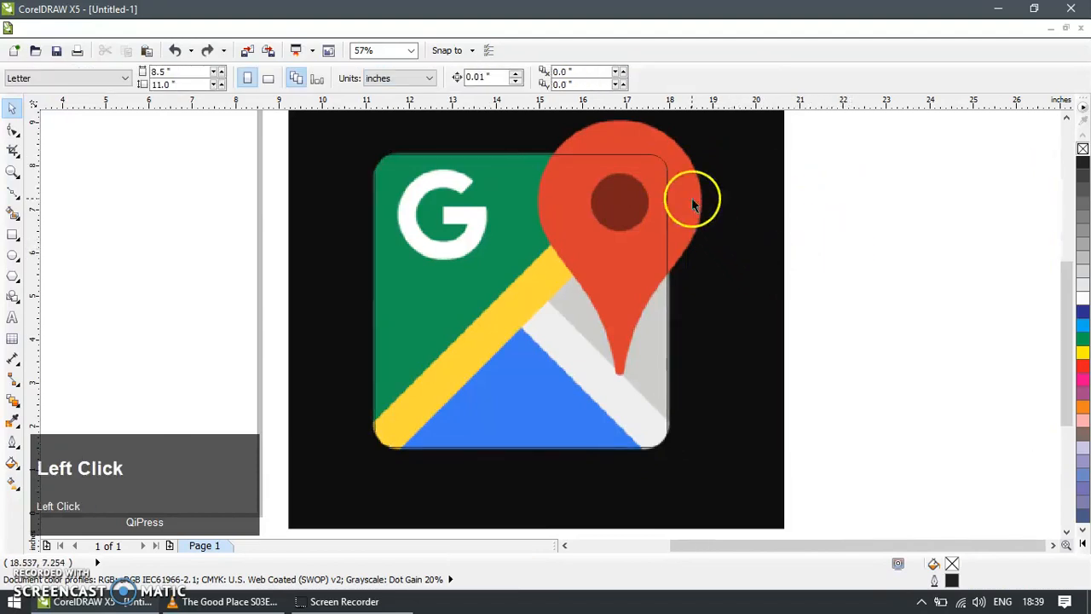
Give the rounded square a yellow outline
click(622, 152)
click(647, 158)
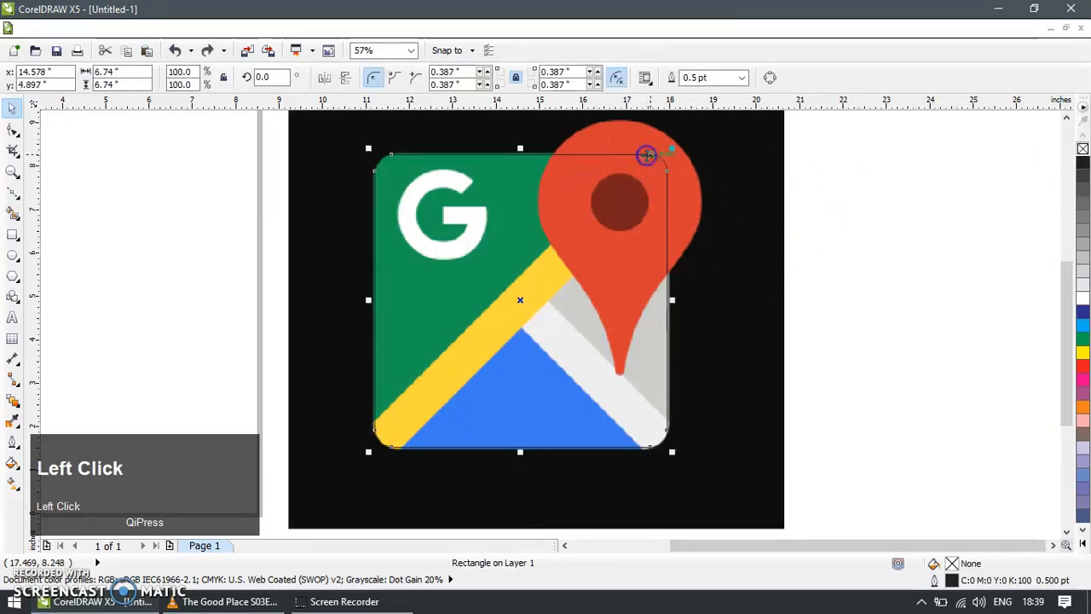
right_click(1082, 353)
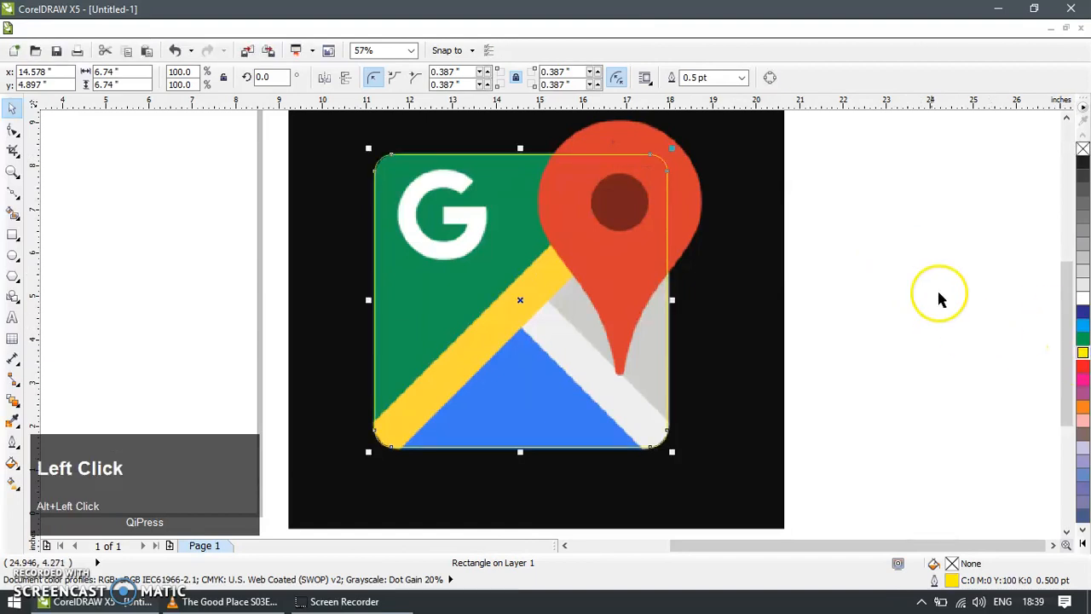
click(972, 333)
Draw a narrow yellow-outlined rectangle about 1.03 by 8.6 in over the icon and rotate it to 315 degrees
key(F6)
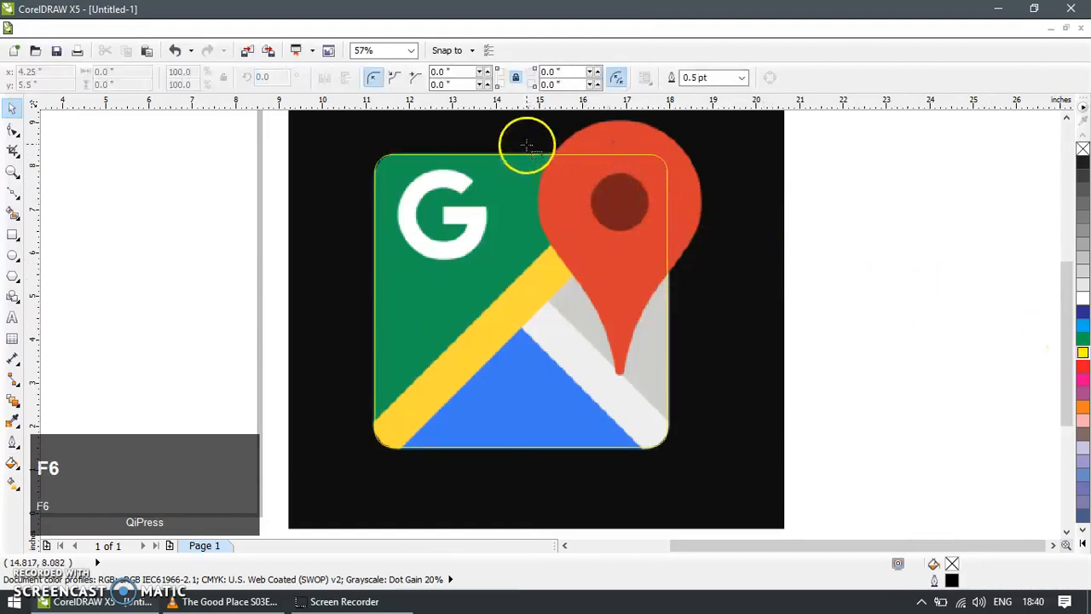
drag(527, 133, 572, 506)
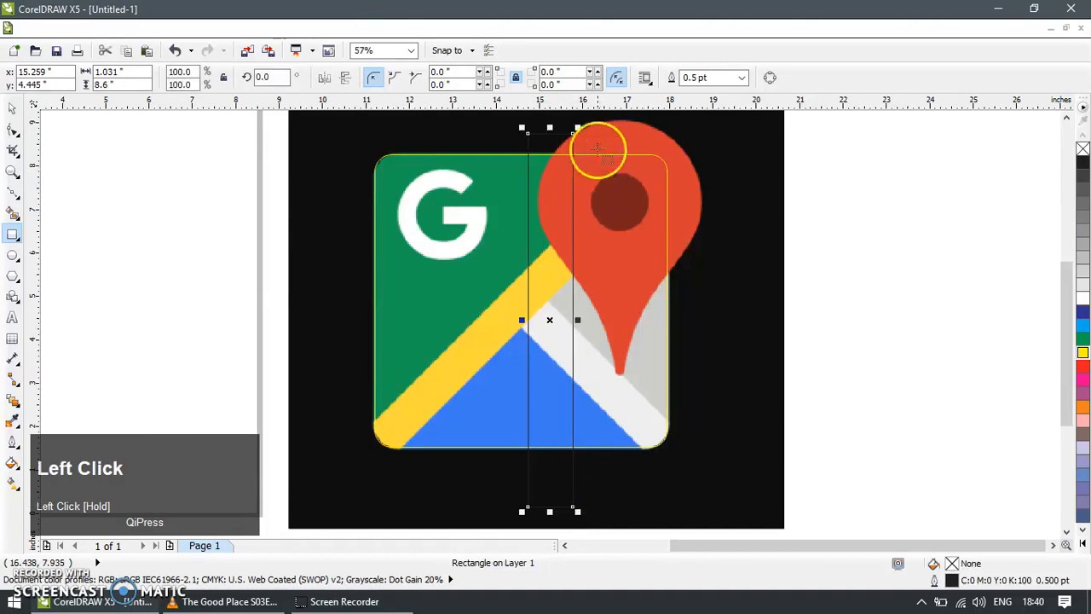
click(392, 157)
drag(393, 154, 681, 229)
click(571, 140)
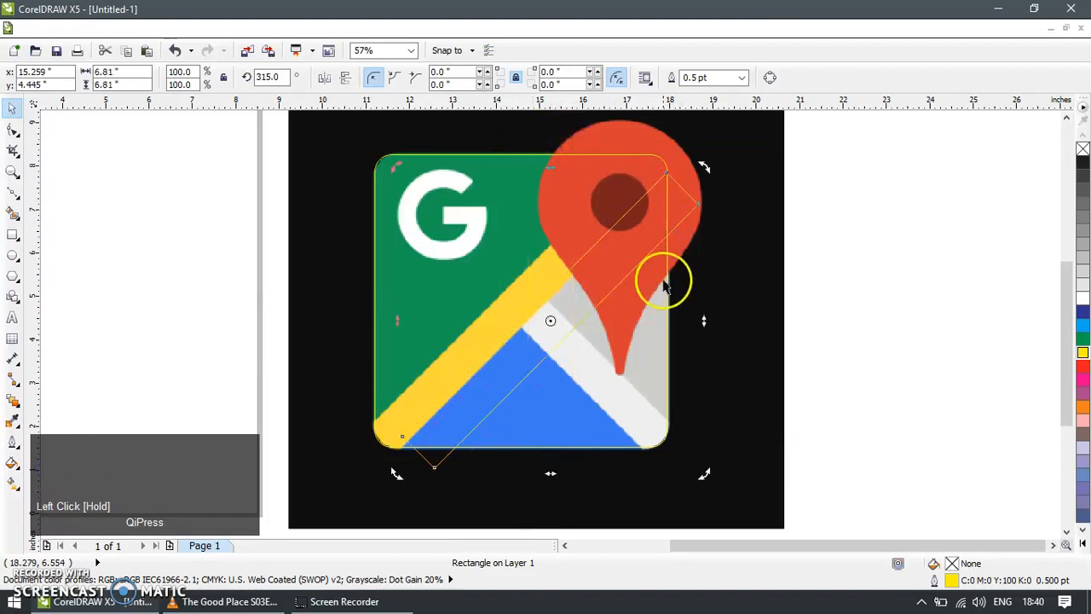
Scale the rotated rectangle to about 132% and align its upper-left edge with the icon's yellow road
click(934, 255)
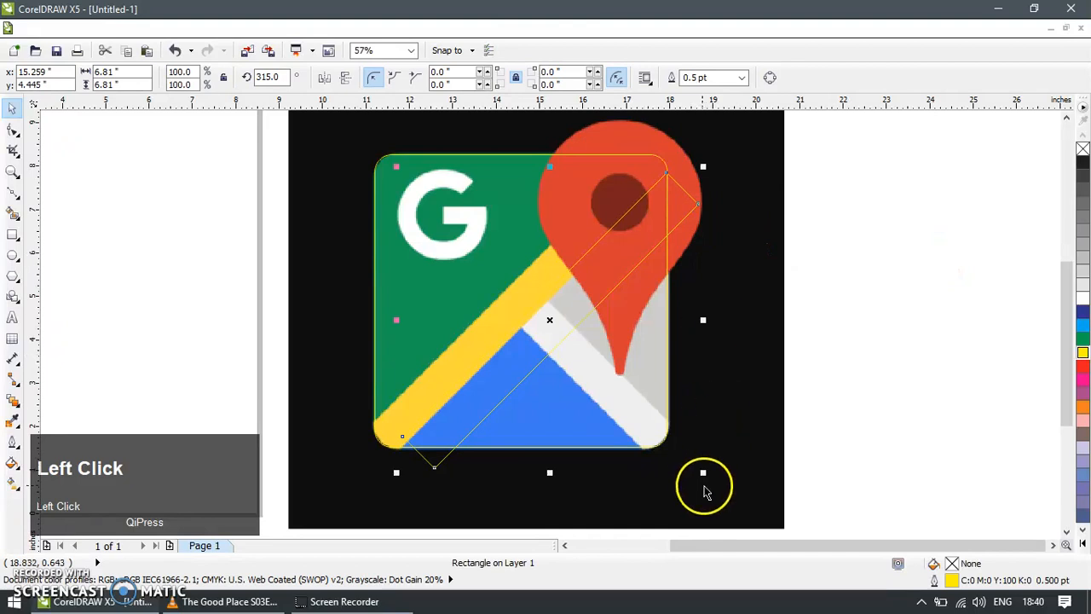
drag(701, 474, 420, 477)
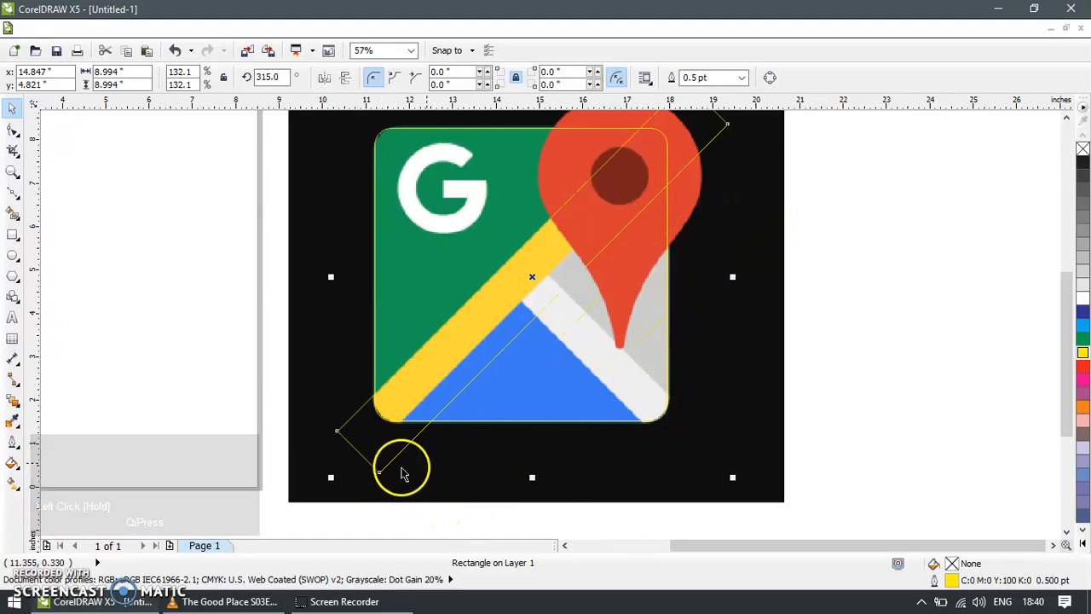
scroll(605, 334, down, 2)
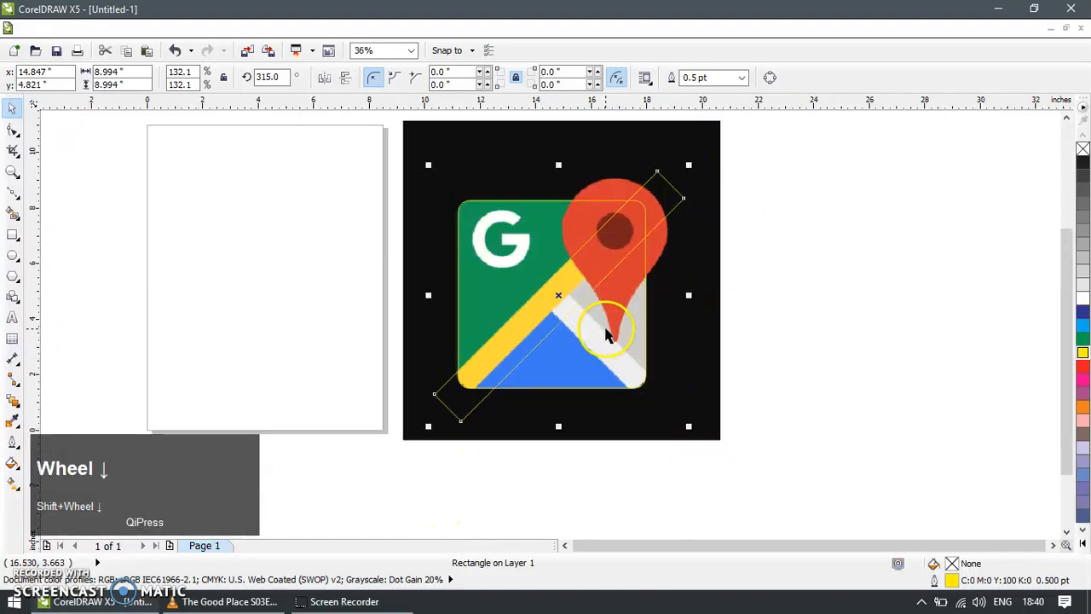
Duplicate the diagonal strip, enlarge the copy to about 161% and place it overlapping the strip's lower-right edge
key(ctrl+d)
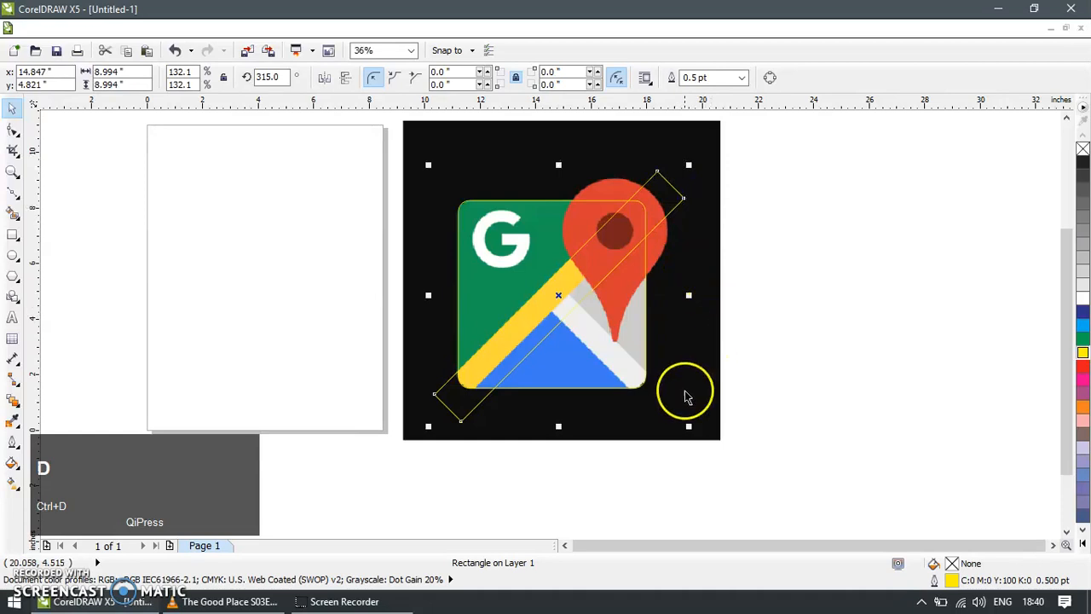
drag(687, 426, 762, 468)
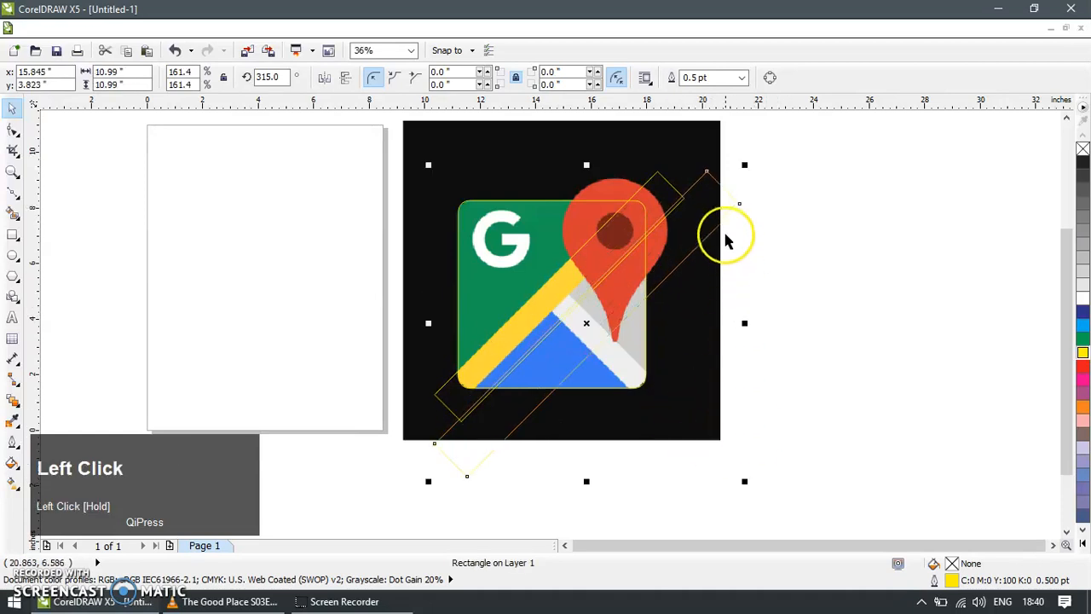
drag(725, 221, 707, 222)
Trim the diagonal strip with the larger copy to match the yellow road's width, and delete the copy
shift+click(670, 182)
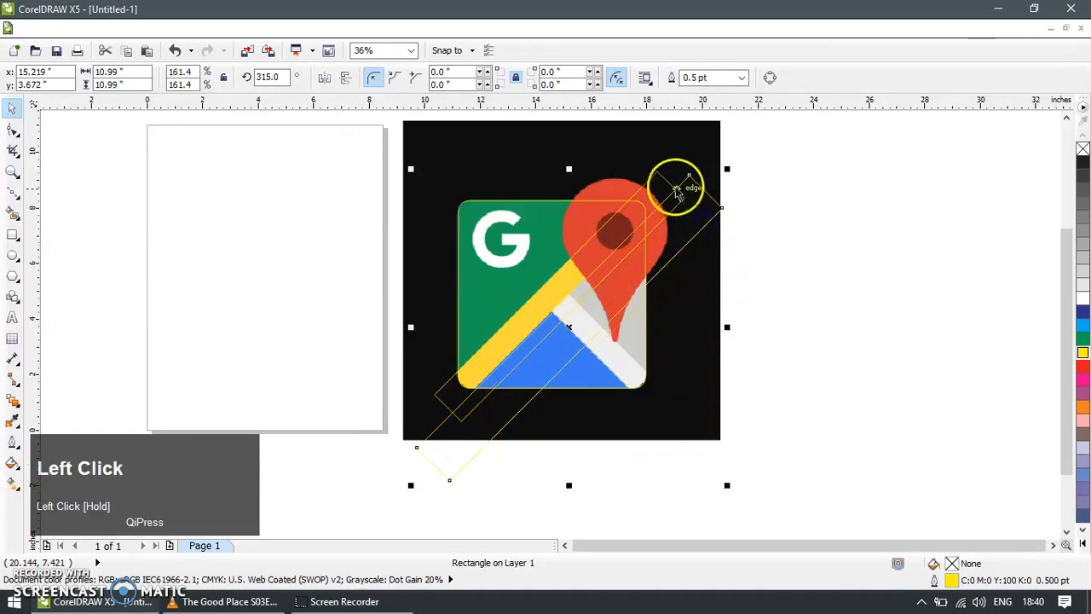
click(492, 78)
click(764, 174)
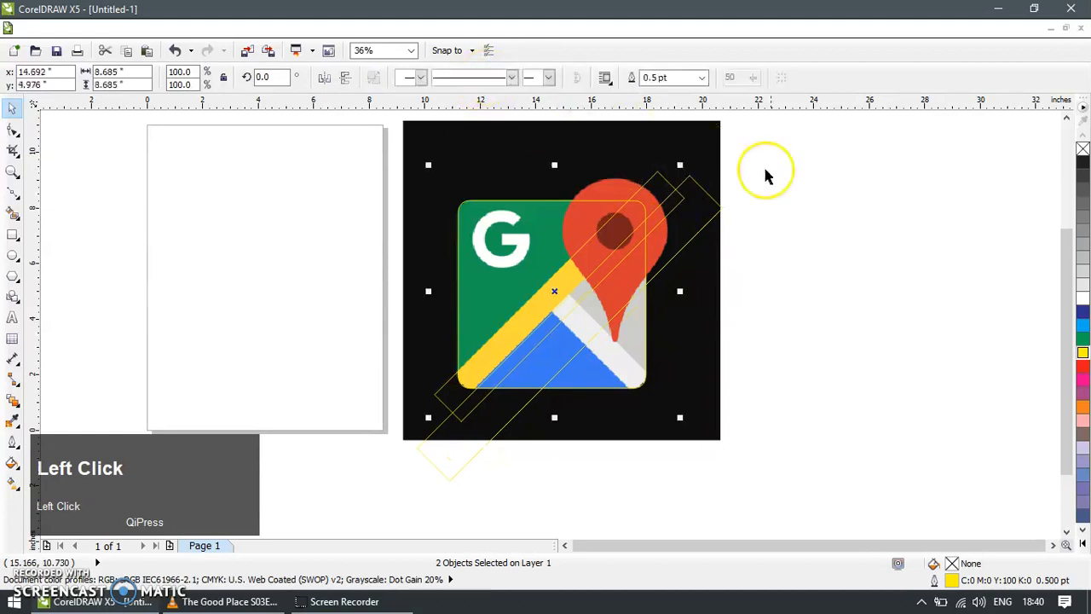
click(723, 207)
key(Delete)
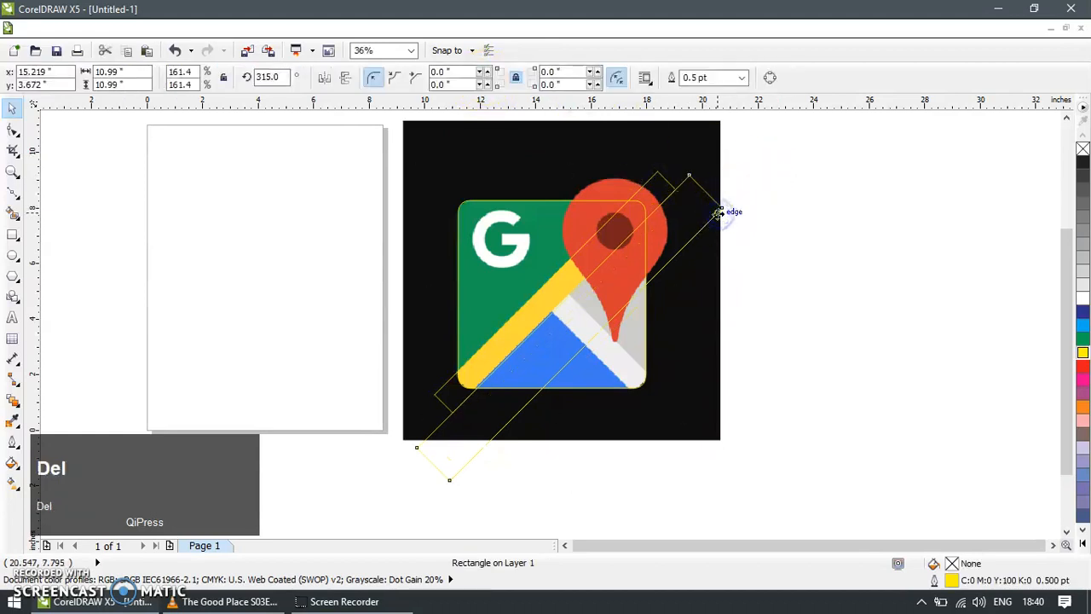
Align the centers of the diagonal strip and the rounded square horizontally and vertically
click(658, 197)
shift+click(578, 202)
key(c)
key(e)
click(852, 244)
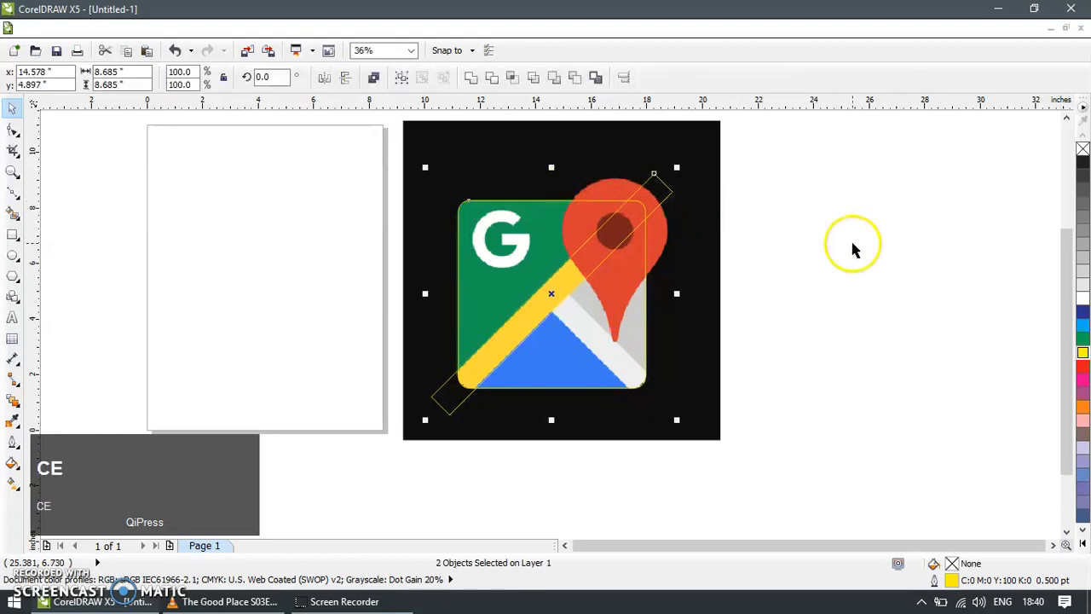
Duplicate the diagonal strip and mirror the copy horizontally to form a crossing strip
click(607, 264)
key(ctrl+d)
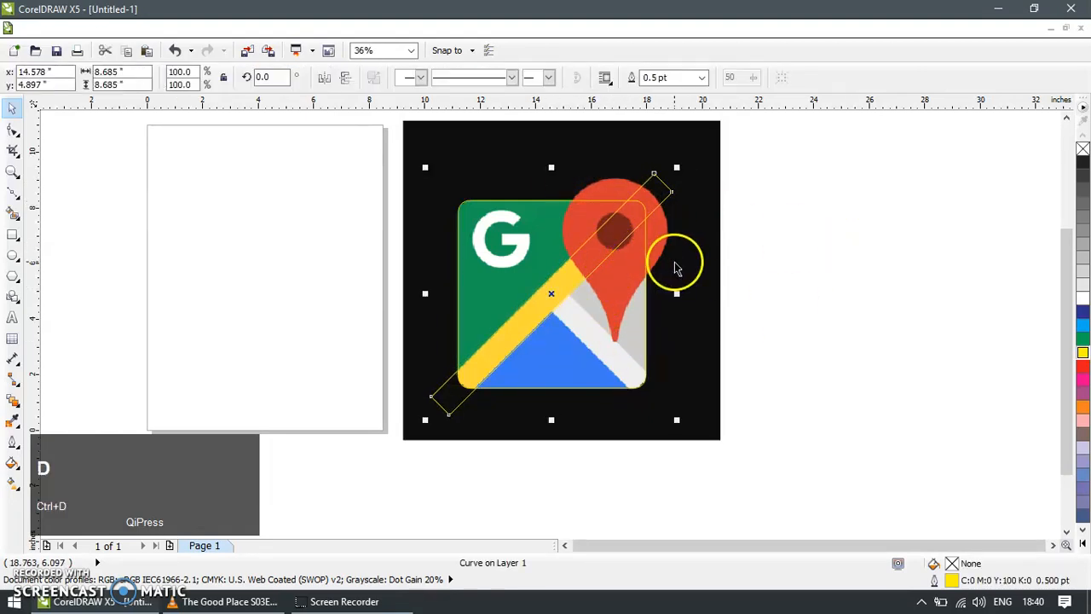
click(823, 207)
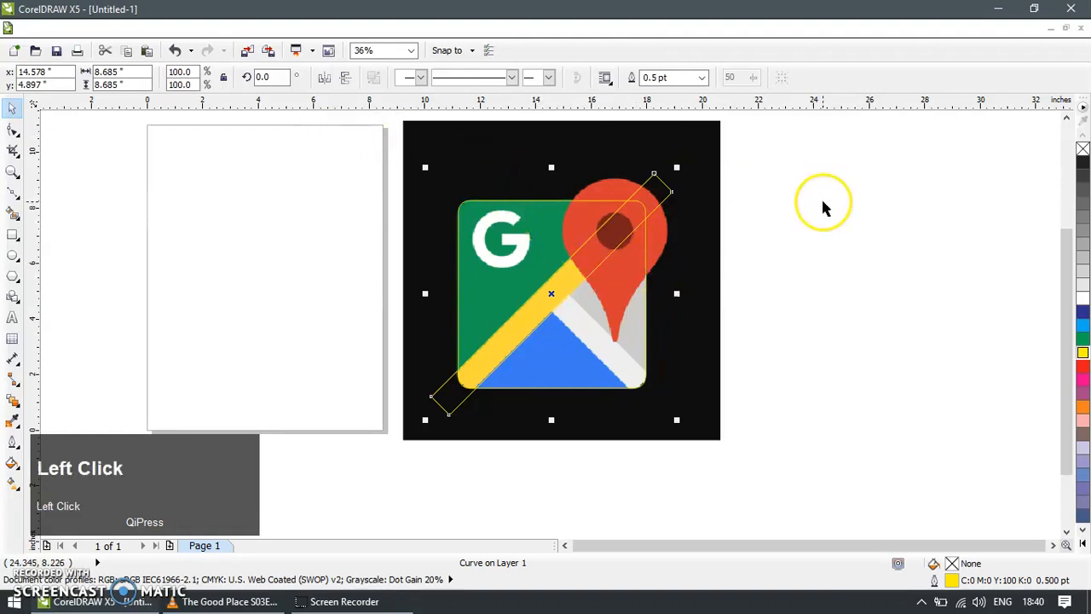
drag(665, 187, 722, 239)
key(ctrl+z)
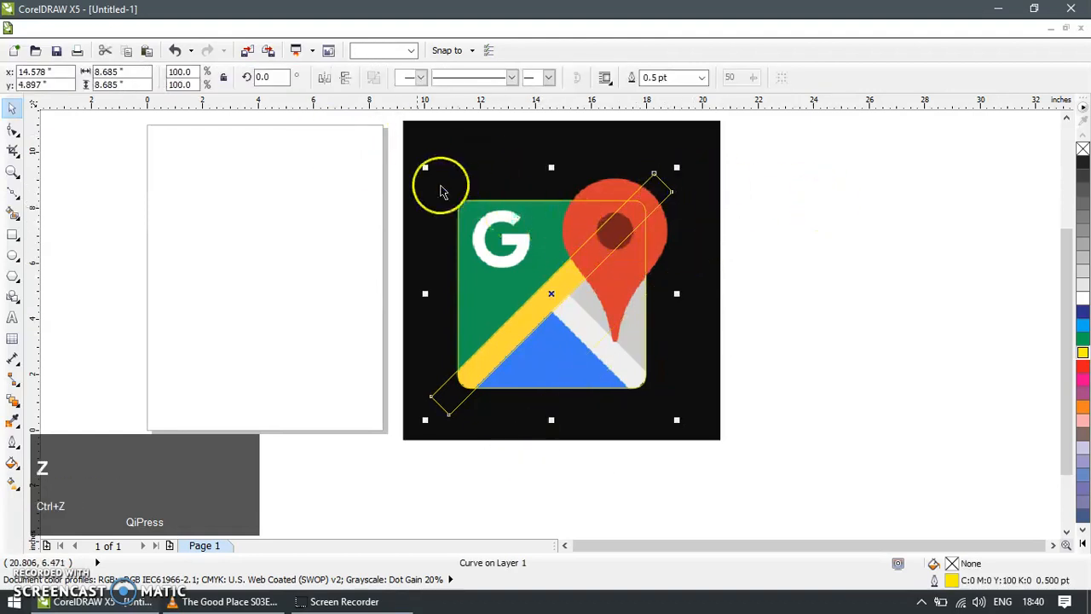
click(345, 78)
click(821, 330)
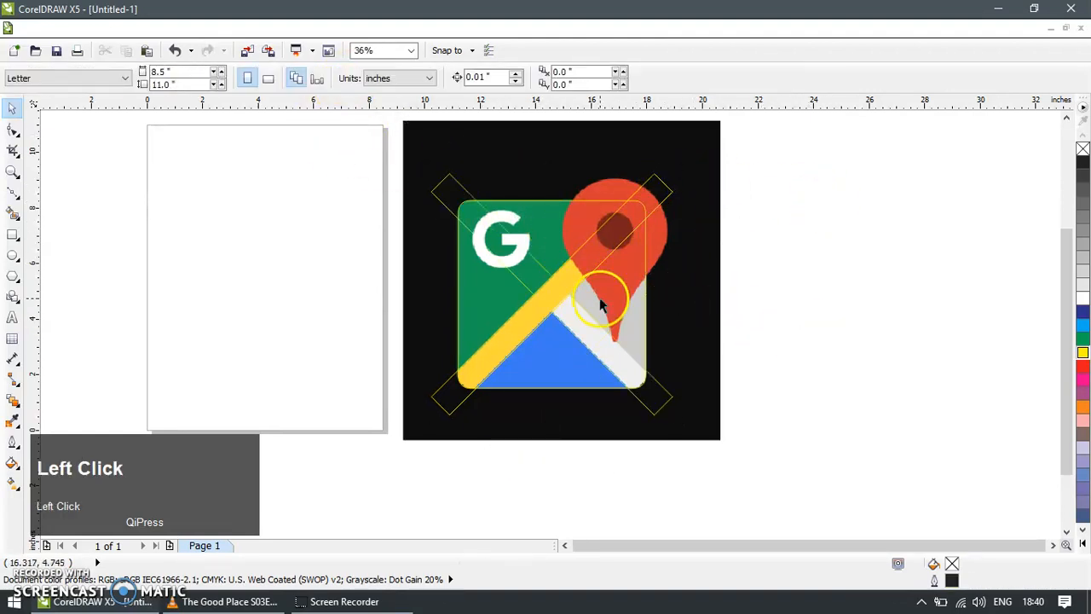
Duplicate the yellow road strip and the rounded square in place and intersect the two shapes
click(662, 190)
shift+click(558, 202)
key(ctrl+d)
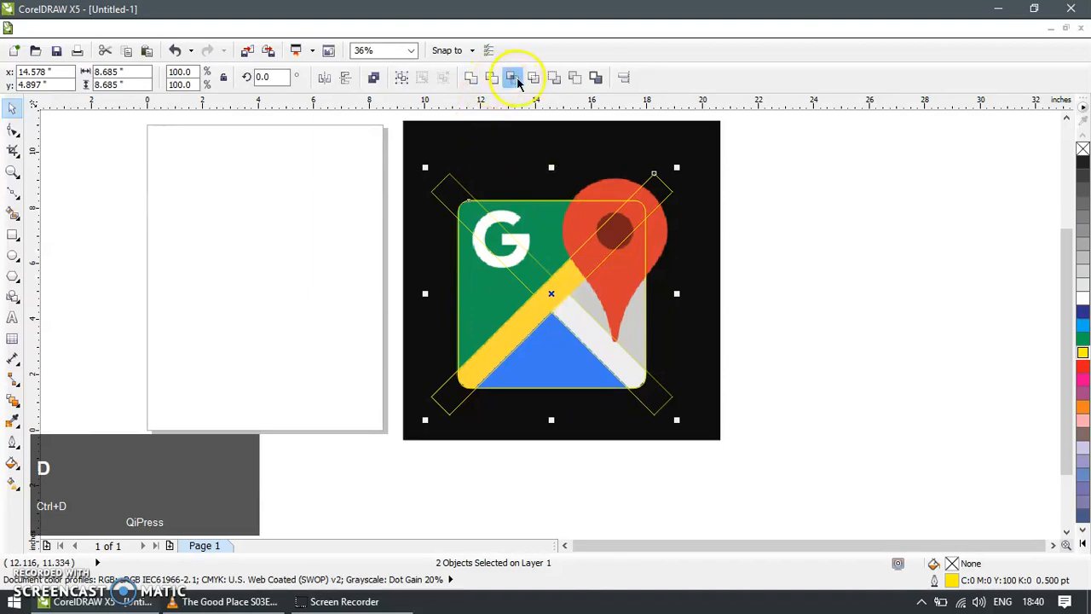
click(512, 78)
click(762, 226)
Delete the leftover overhanging copies of the yellow road strip, keeping the intersected piece inside the square
drag(672, 198, 738, 254)
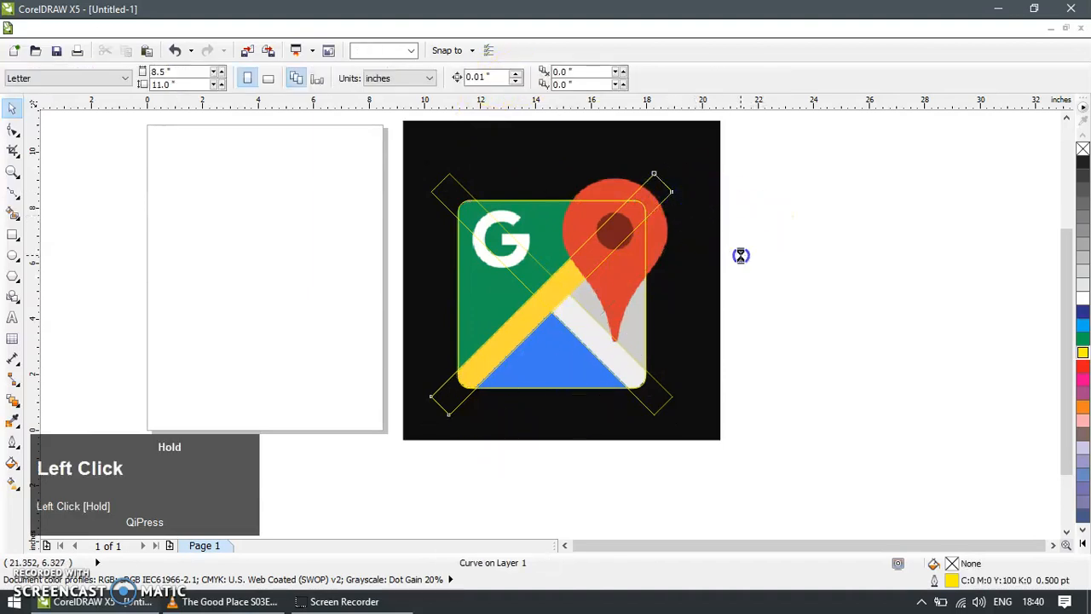
key(Delete)
drag(672, 397, 716, 433)
key(ctrl+z)
drag(664, 188, 743, 251)
key(Delete)
drag(609, 253, 682, 317)
key(ctrl+z)
Duplicate the mirrored strip and the rounded square in place and intersect them
click(671, 394)
click(662, 350)
shift+click(647, 327)
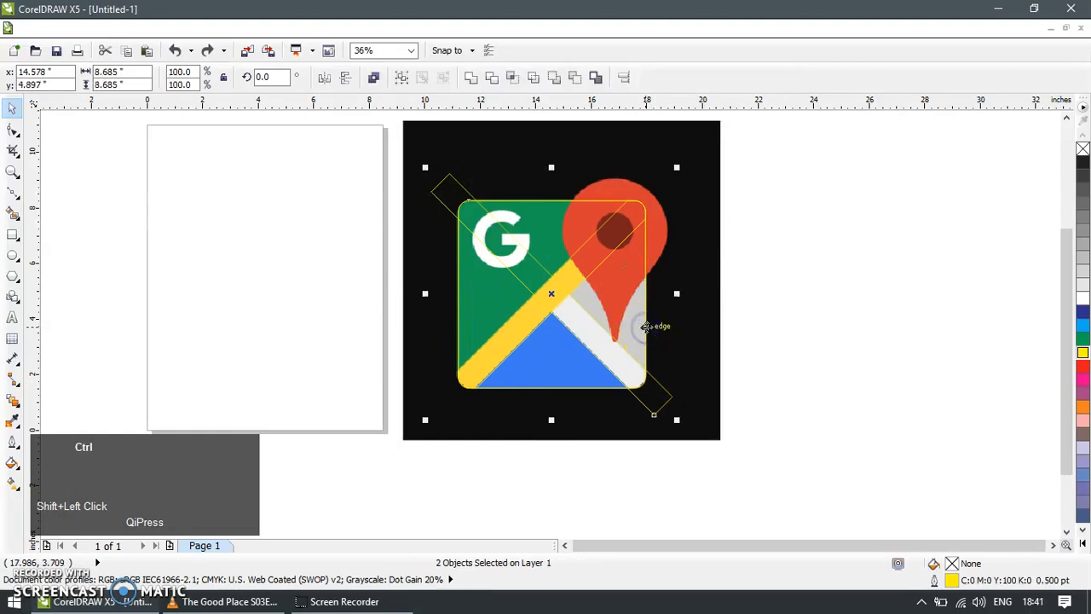
key(ctrl+d)
click(514, 80)
click(782, 254)
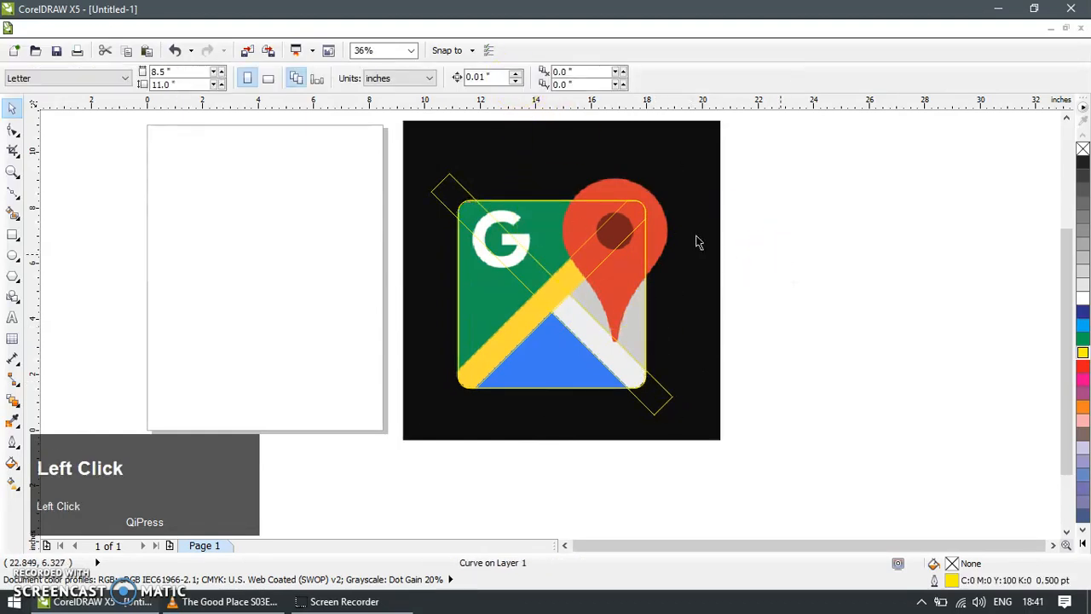
Delete both leftover overhanging copies of the mirrored strip
drag(449, 174, 405, 231)
key(Delete)
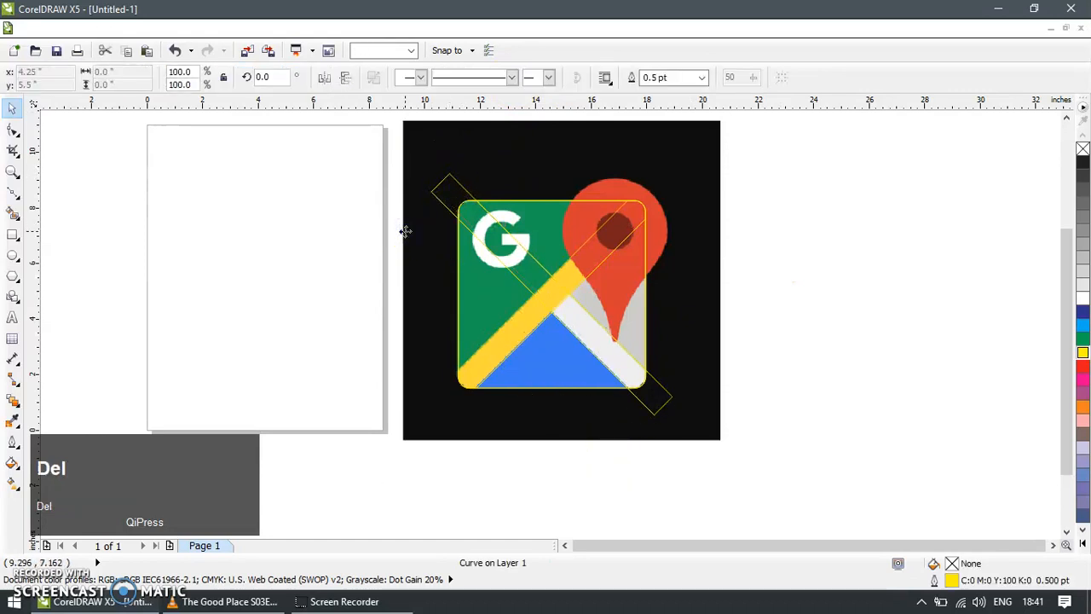
drag(451, 176, 415, 247)
key(Delete)
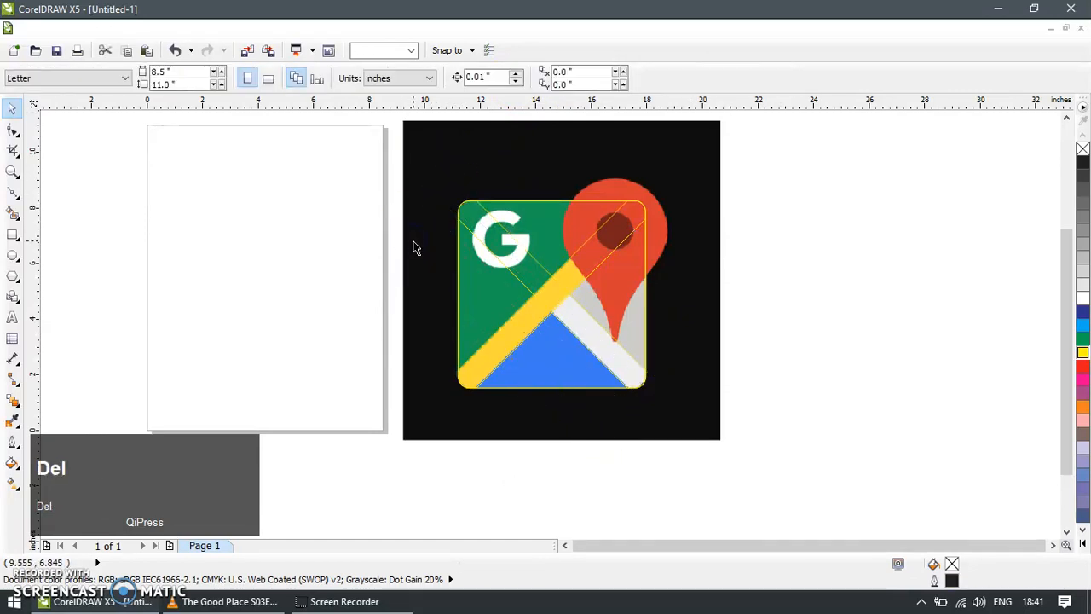
Delete the surplus duplicates of the rounded square left over from the intersections
click(662, 222)
key(Delete)
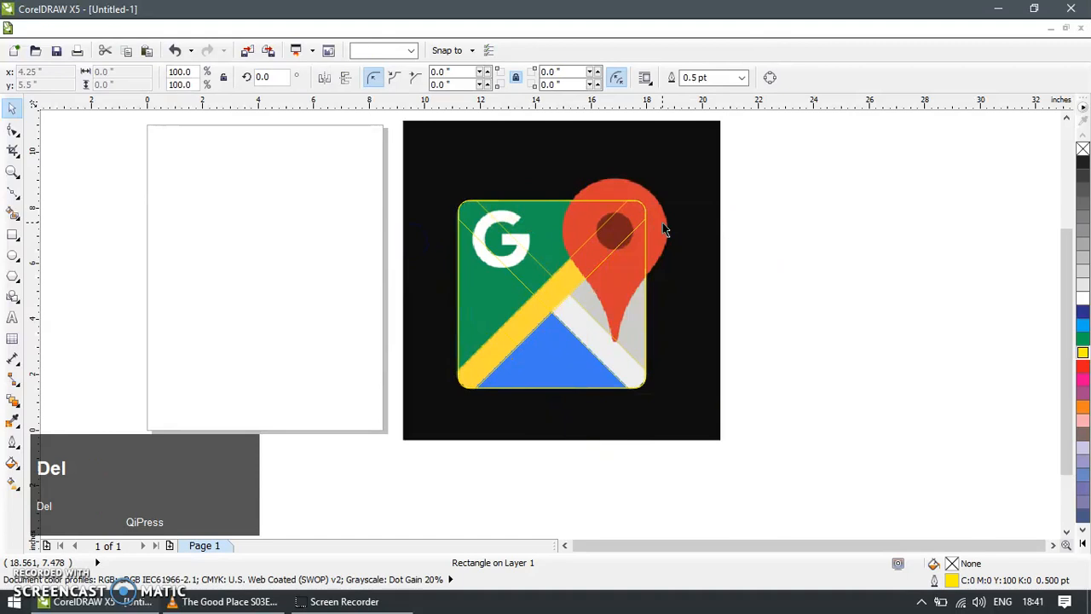
drag(573, 207, 753, 252)
key(Delete)
drag(623, 219, 788, 264)
Draw a rectangle about 4.97 by 5.52 inches overlapping the tile's upper-left area
key(z)
drag(399, 176, 728, 469)
click(12, 108)
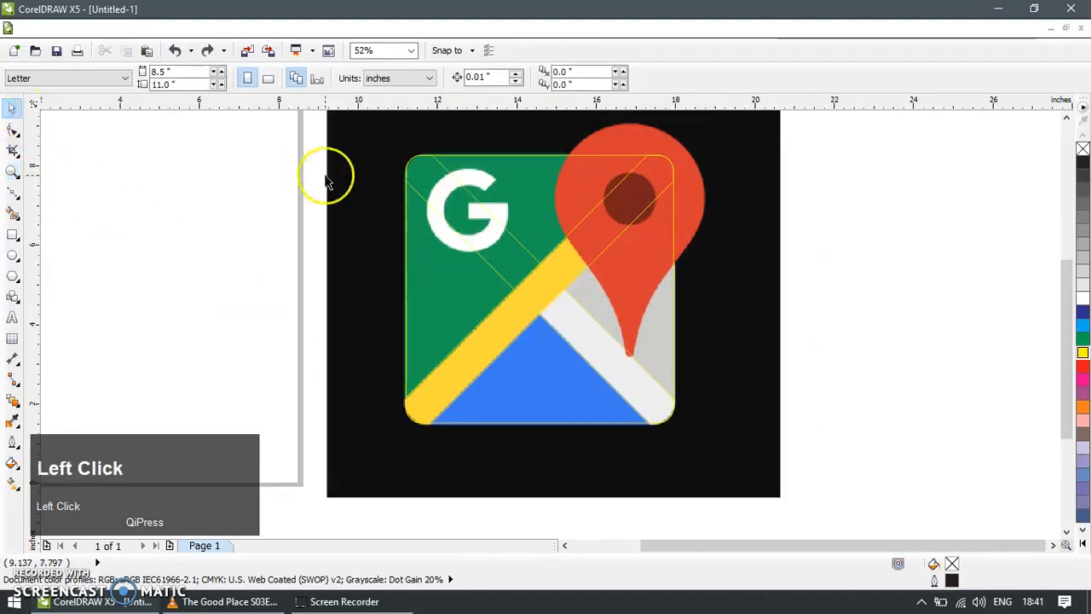
key(r)
drag(243, 135, 440, 356)
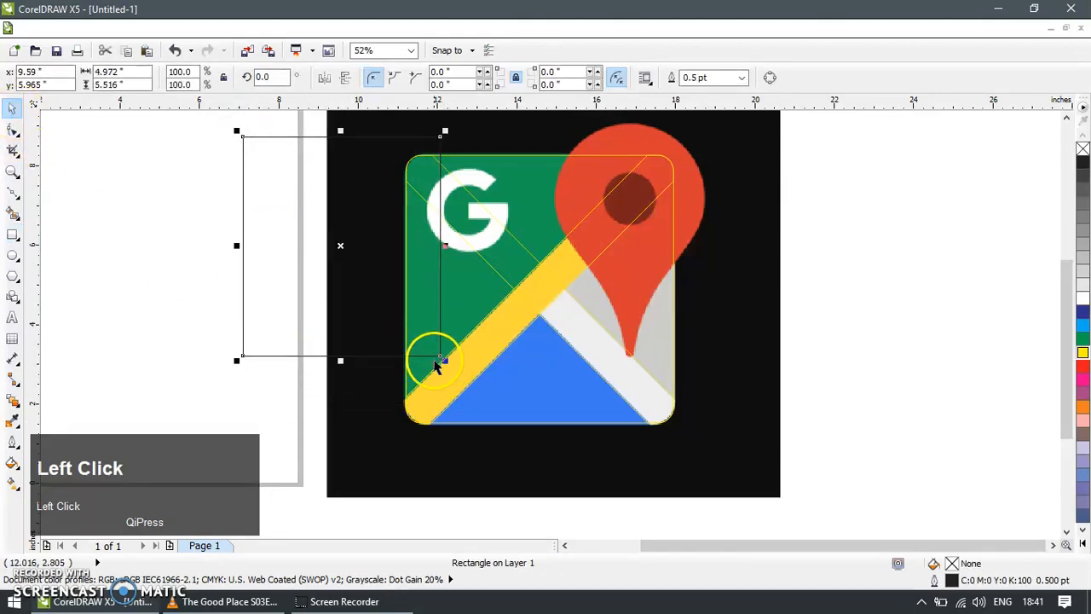
Rotate the rectangle to 315 degrees and move it so its lower-right edge lies along the yellow road
click(264, 369)
click(264, 355)
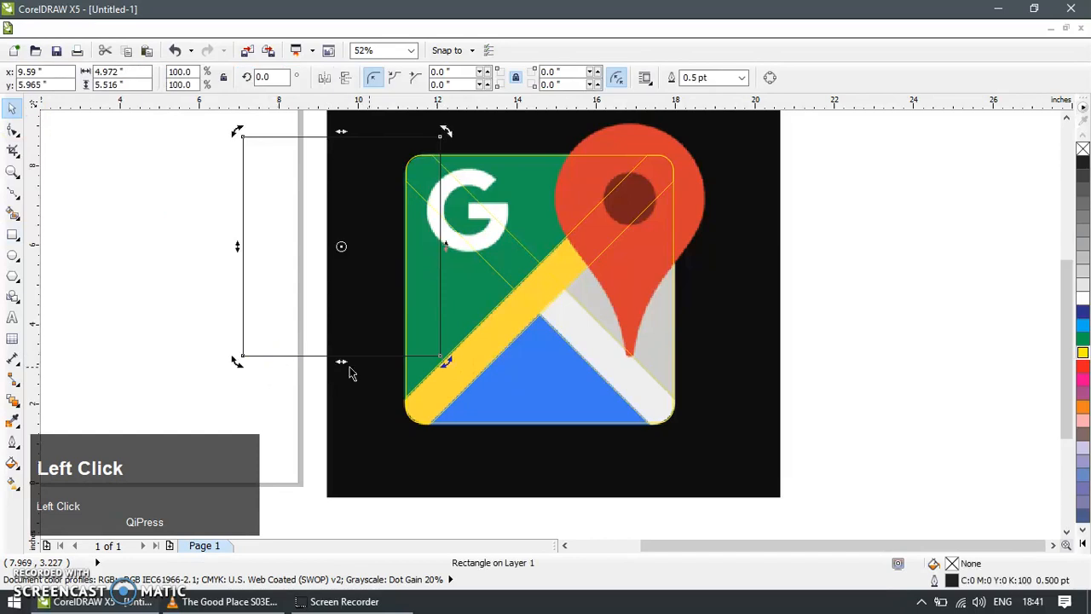
drag(441, 363, 324, 420)
click(276, 348)
drag(291, 345, 397, 341)
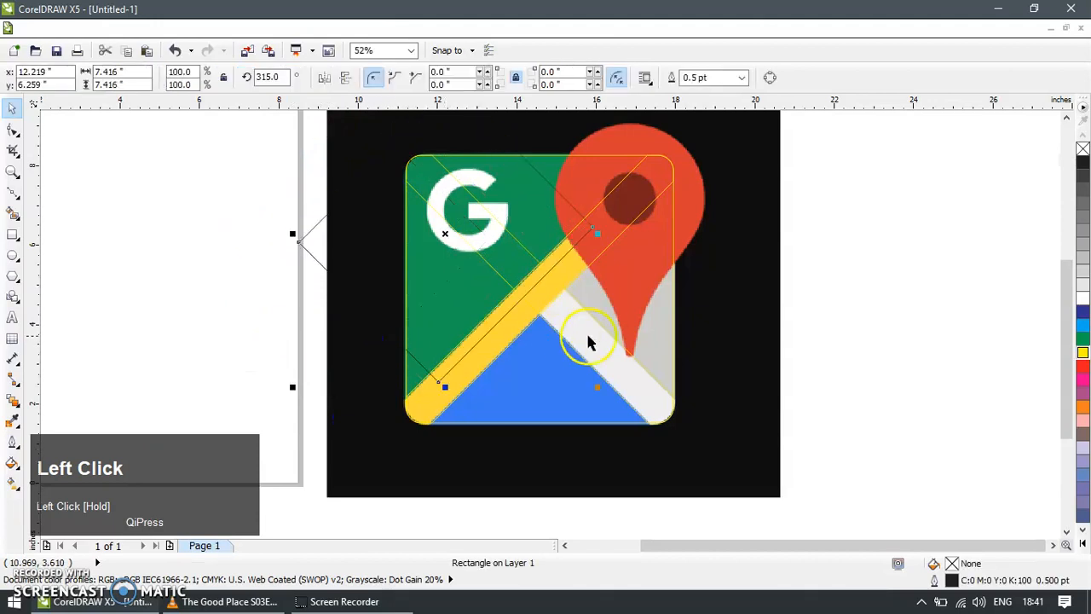
Trim the mirrored strip with the rotated rectangle at the yellow road and delete the rectangle
shift+click(592, 318)
click(621, 175)
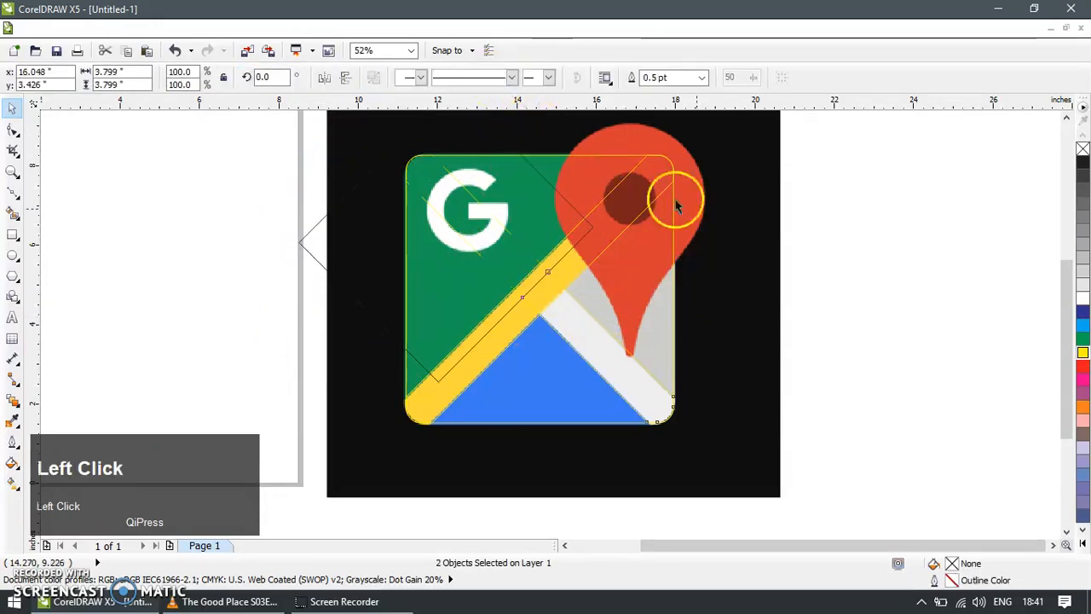
click(547, 186)
key(Delete)
Move all the traced outlines off the reference image to the empty area on its right
scroll(531, 299, down, 2)
click(719, 234)
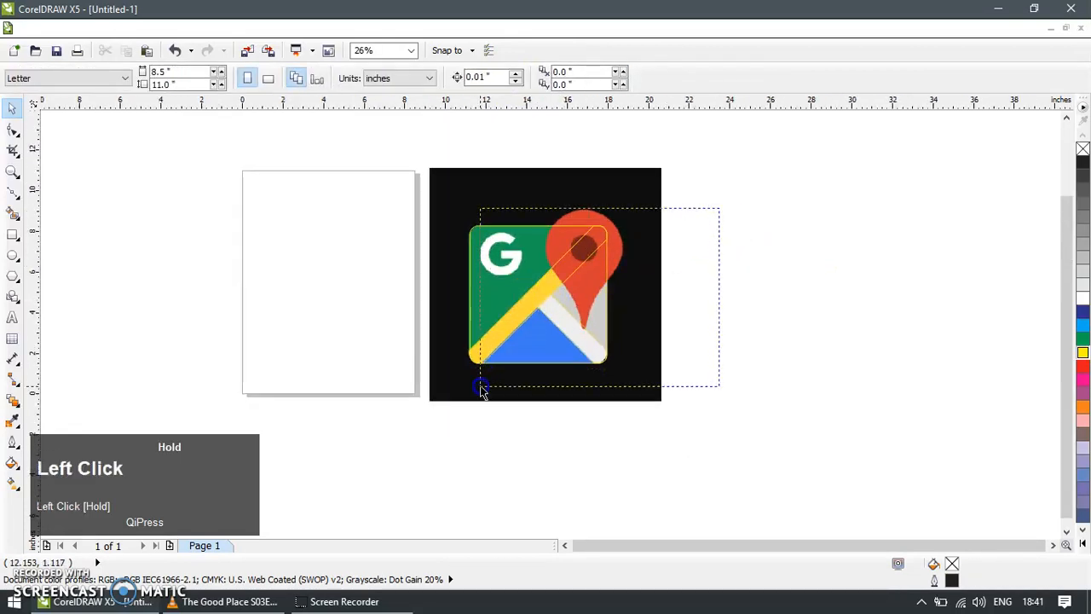
drag(482, 383, 456, 415)
drag(519, 227, 722, 255)
click(742, 414)
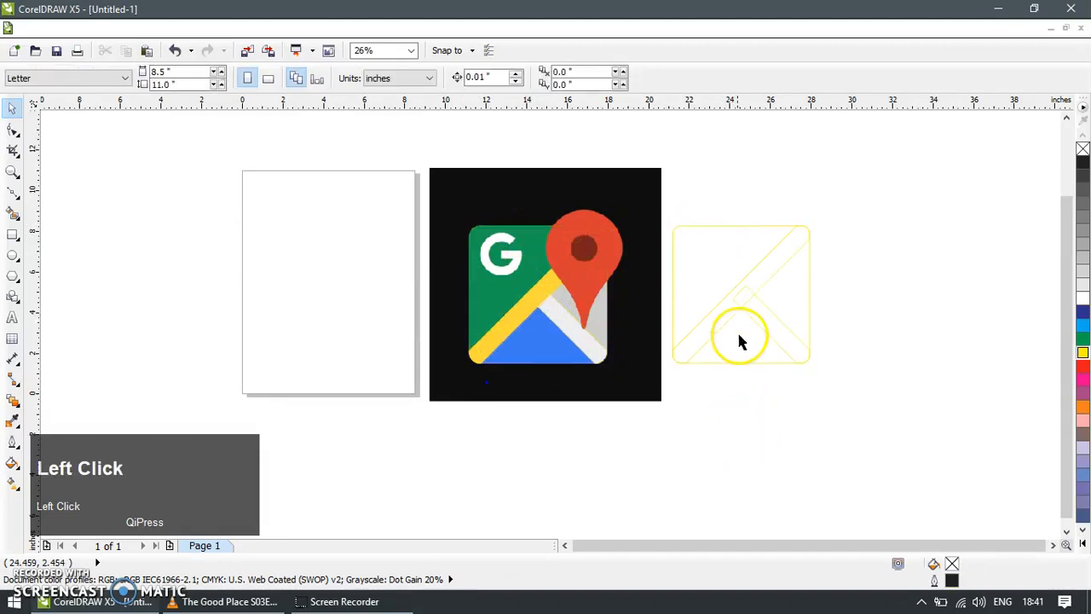
Fill the rounded square with the green #159A56 sampled from the reference icon
click(721, 235)
click(12, 417)
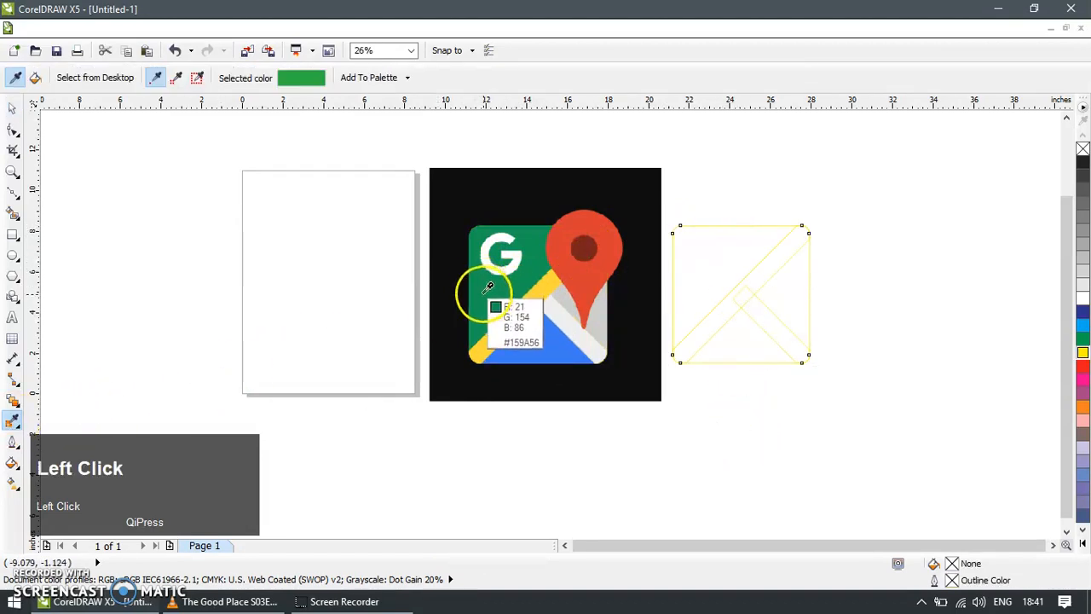
click(490, 284)
click(706, 250)
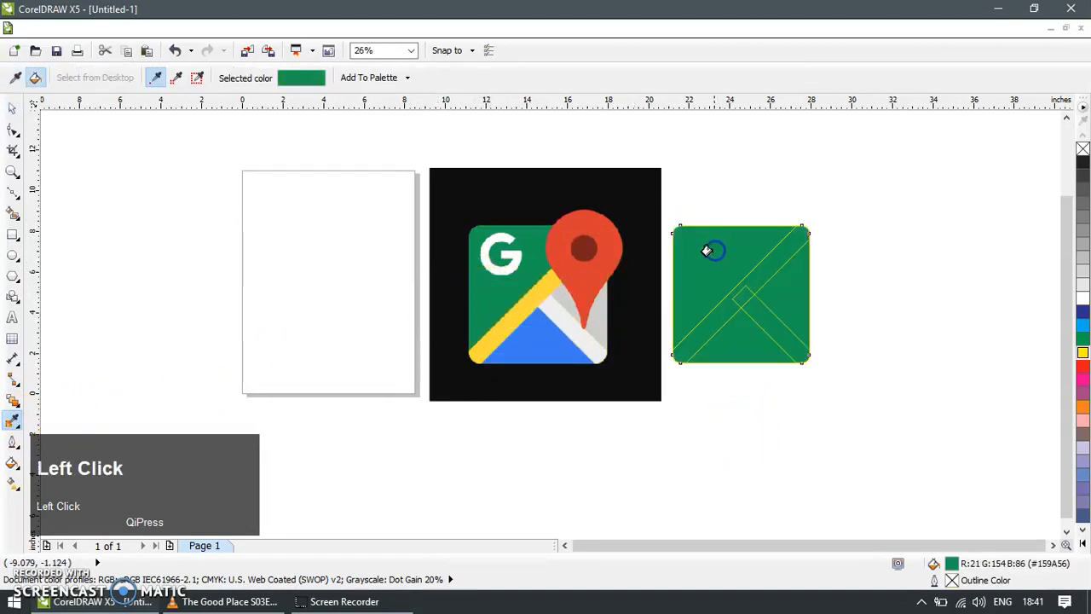
Try to fill the area below the roads with the blue sampled from the reference icon
click(13, 420)
click(556, 351)
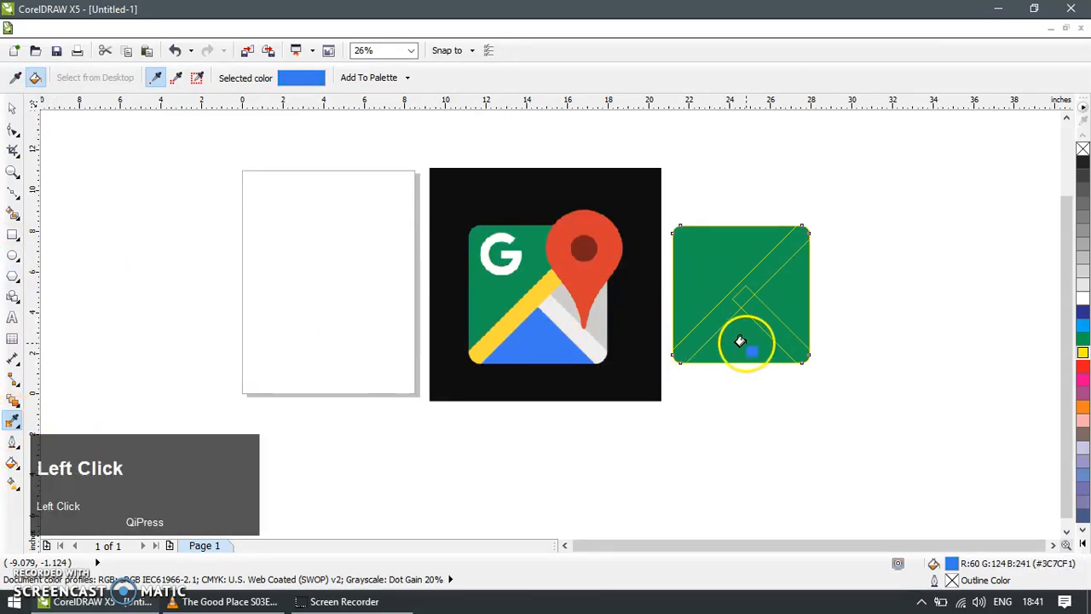
click(741, 341)
key(ctrl+z)
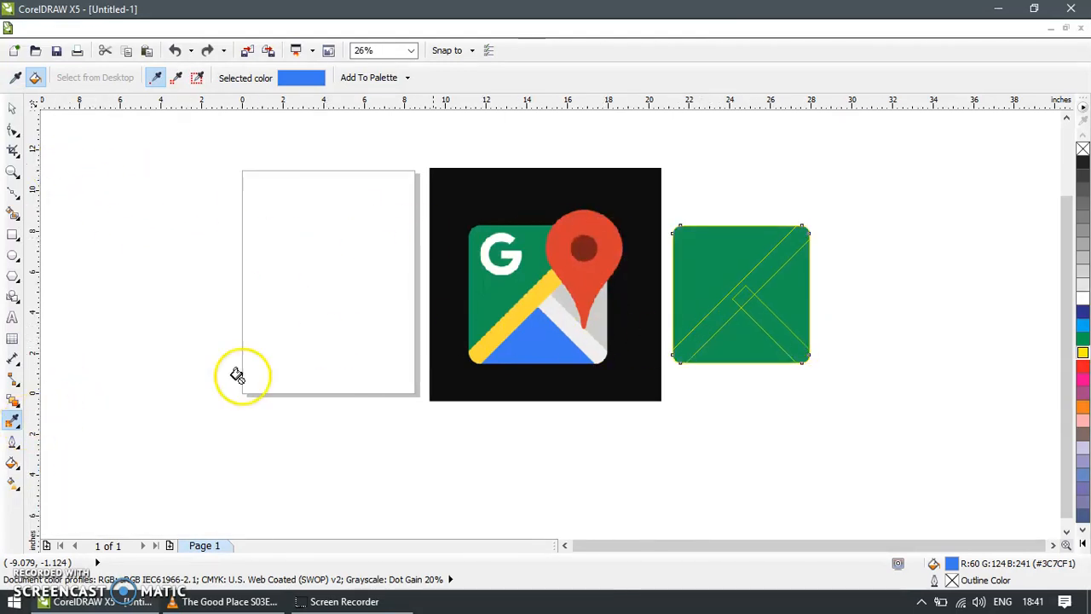
Fill the long diagonal strip with the yellow #FFD83A sampled from the reference icon
click(12, 420)
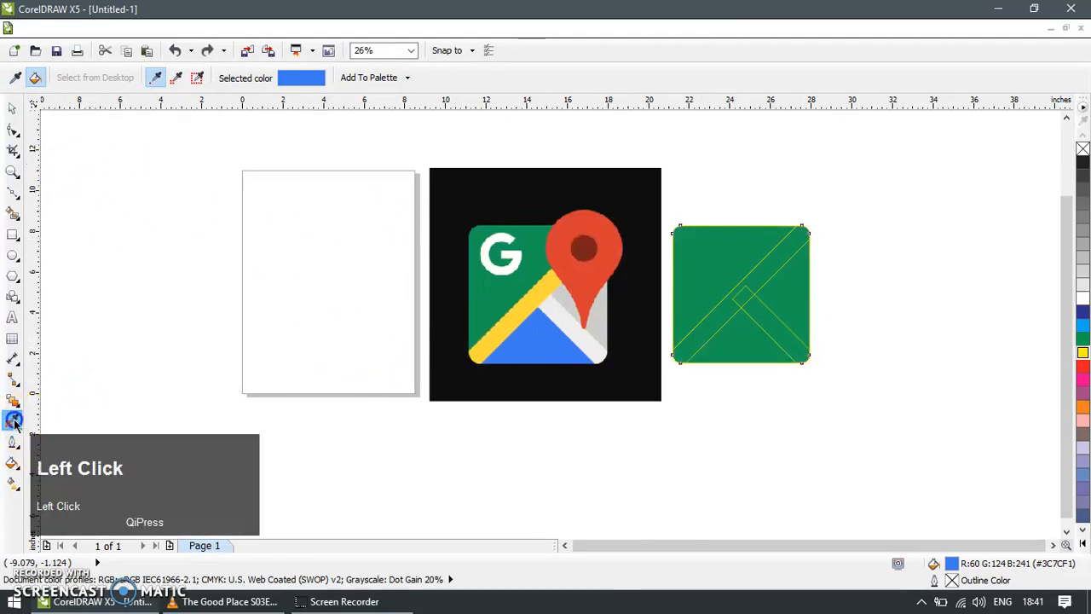
click(512, 317)
click(718, 297)
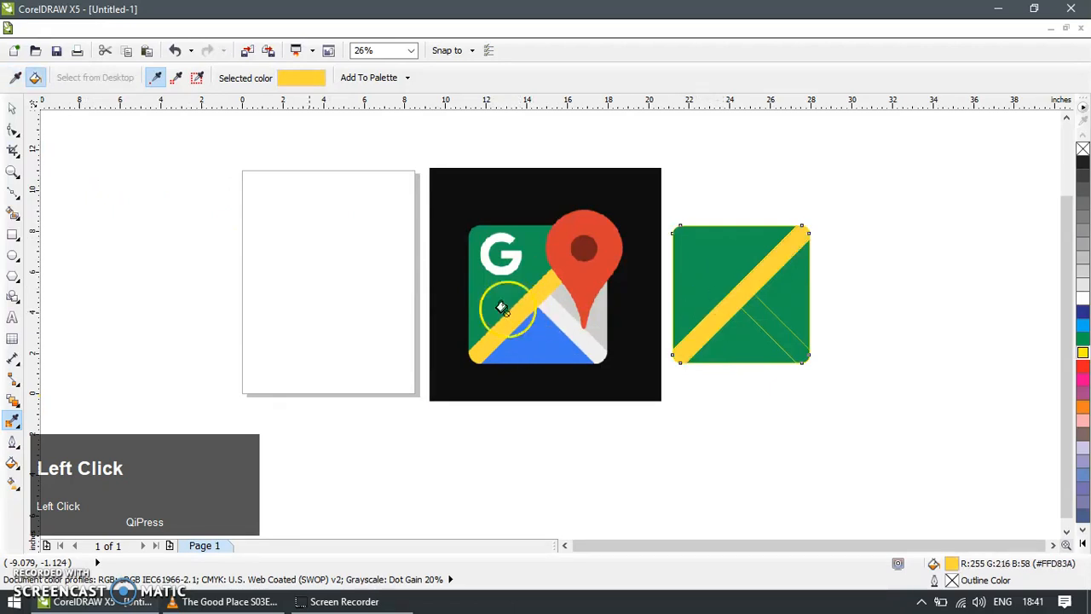
click(10, 102)
click(688, 444)
Draw a square about 4.84 inches wide below the traced tile
key(z)
drag(555, 253, 886, 467)
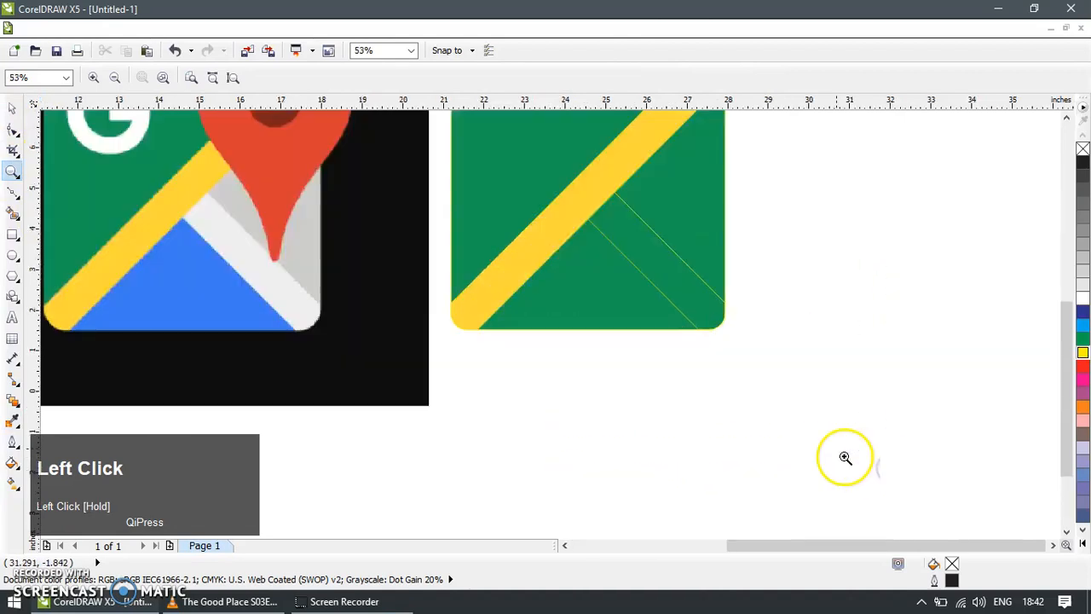
click(10, 111)
click(552, 342)
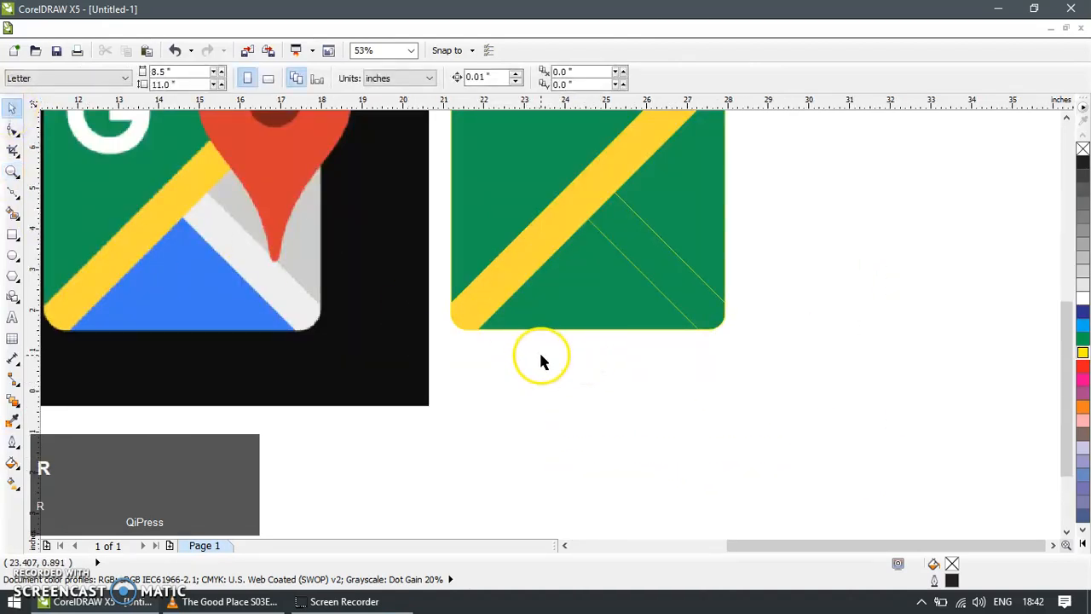
key(F6)
drag(564, 349, 761, 527)
Rotate the new square 45 degrees and move it over the tile's lower part, with its top corner at the road junction
click(18, 109)
click(636, 296)
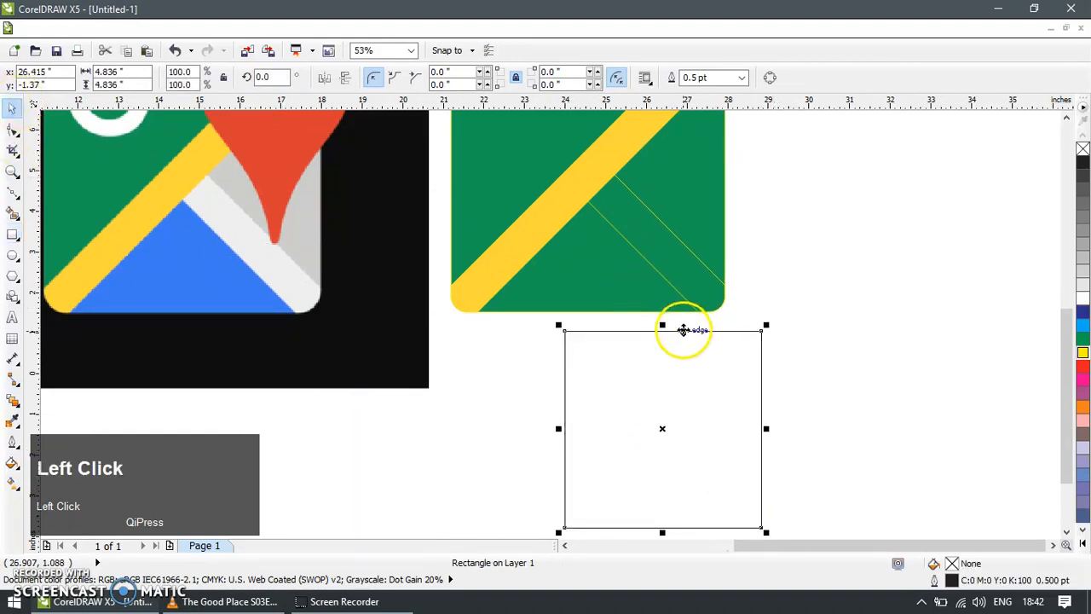
drag(754, 329, 779, 321)
click(756, 386)
drag(756, 386, 682, 274)
Intersect the rotated square with the green tile and delete the leftover rotated square
shift+click(487, 168)
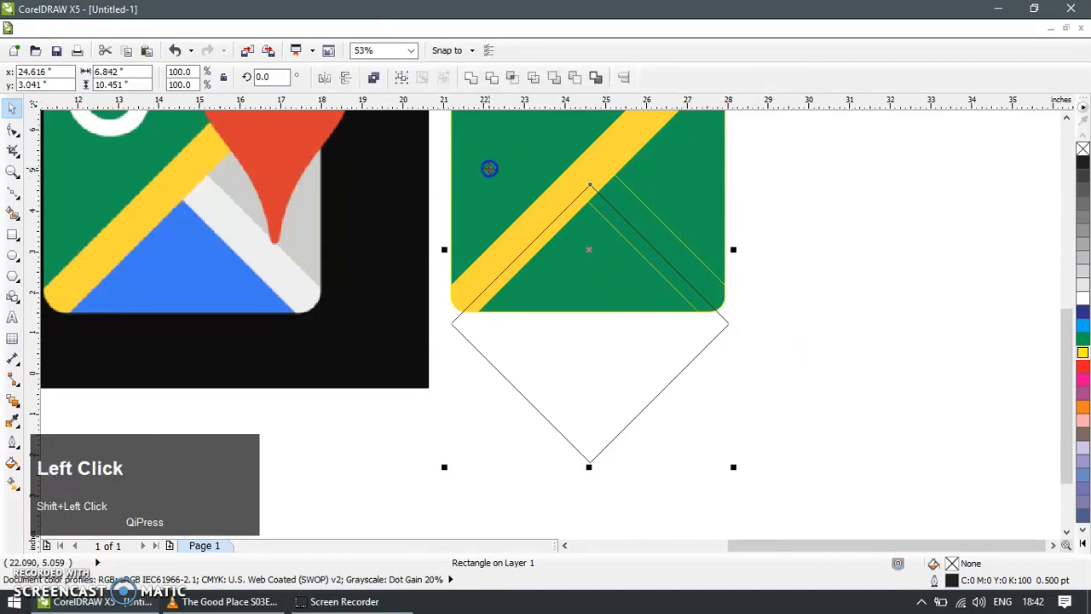
click(802, 269)
click(714, 344)
shift+click(704, 220)
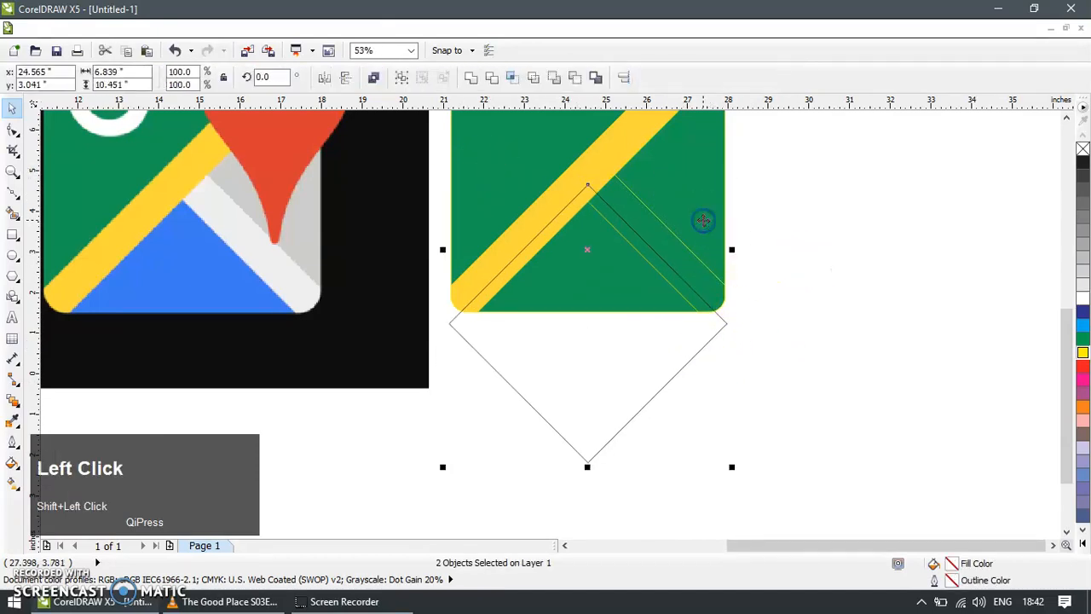
key(ctrl+d)
click(513, 79)
click(775, 320)
click(716, 331)
key(Delete)
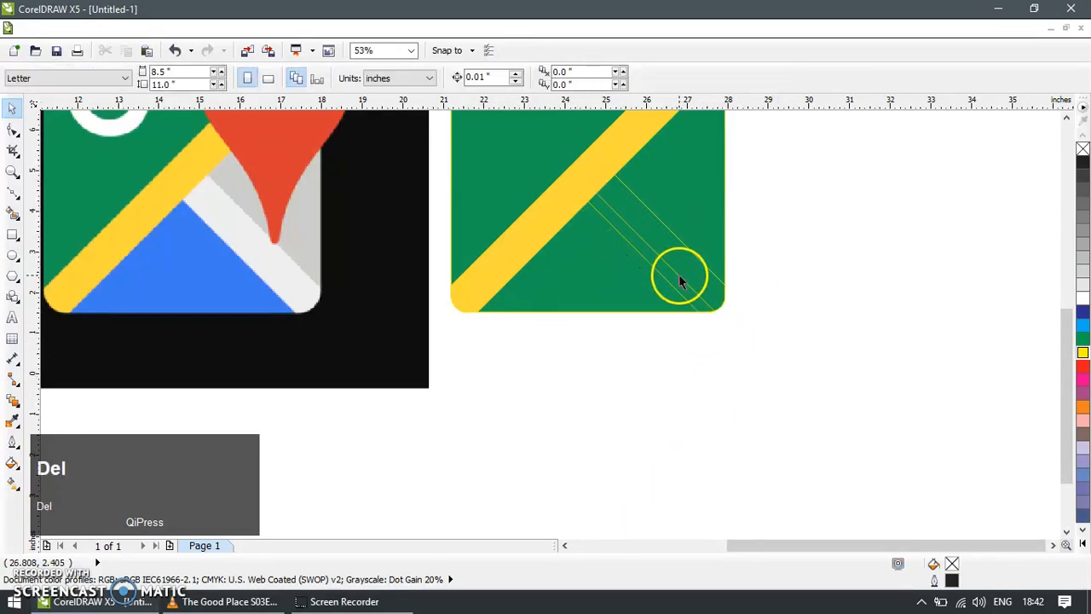
Fill the intersected triangle at the tile's base with the blue #3C7CF1 sampled from the reference icon
drag(676, 275, 738, 333)
key(ctrl+z)
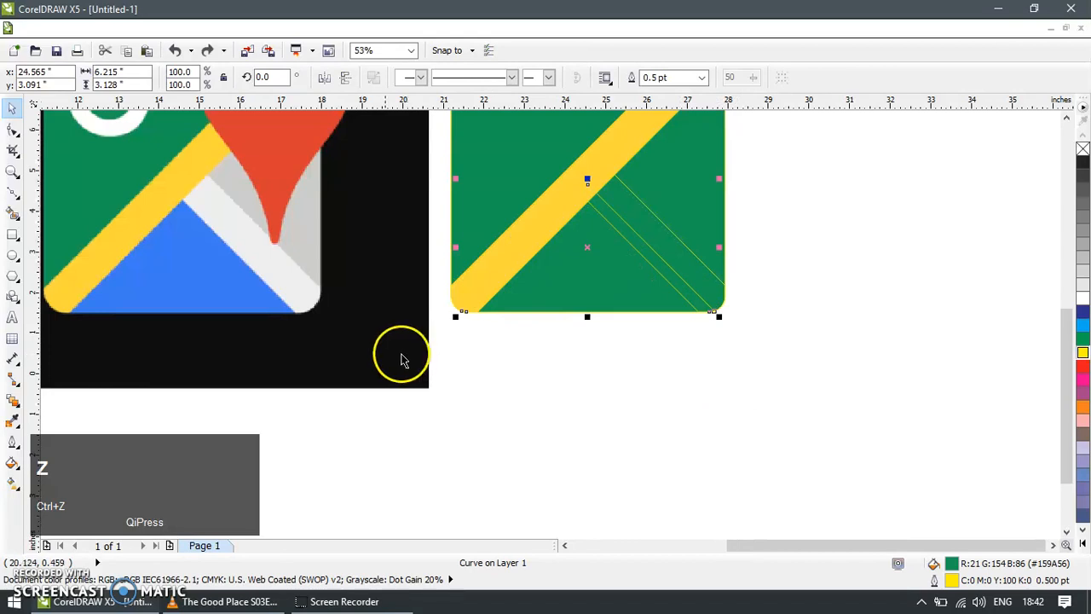
click(10, 422)
click(207, 300)
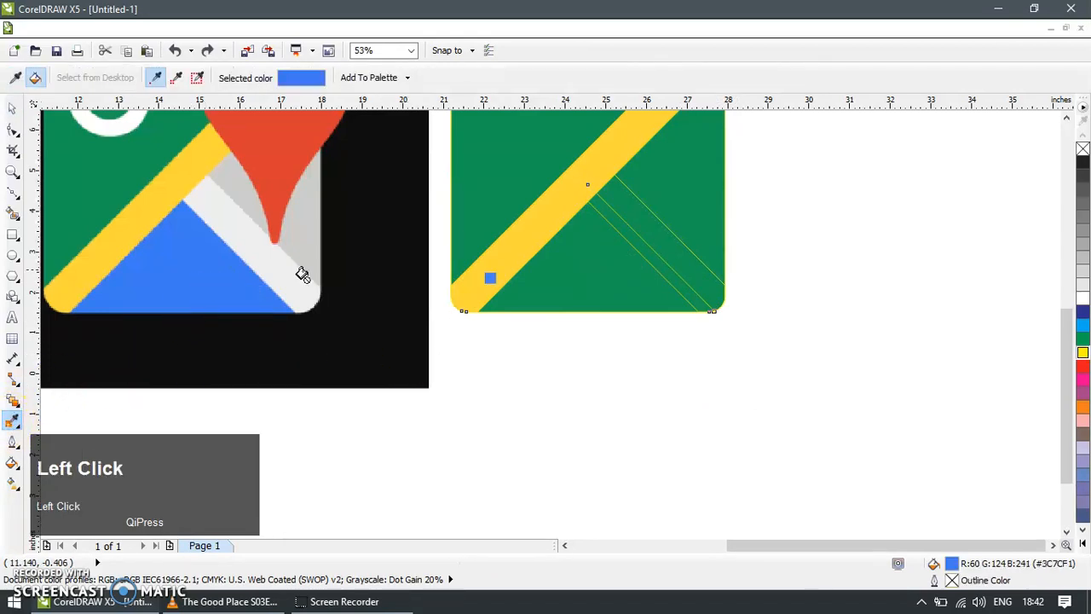
click(578, 278)
click(9, 109)
drag(679, 239, 760, 309)
key(ctrl+z)
key(ctrl+z)
Fill the short diagonal strip with the light grey #EFEFEF sampled from the reference icon
click(13, 420)
click(250, 251)
click(648, 223)
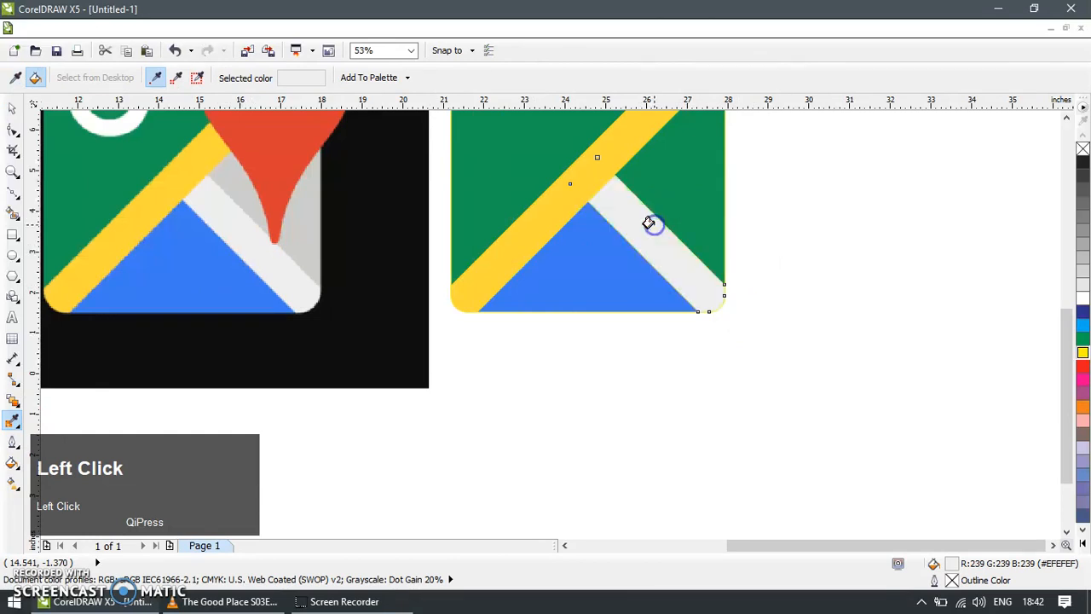
click(11, 109)
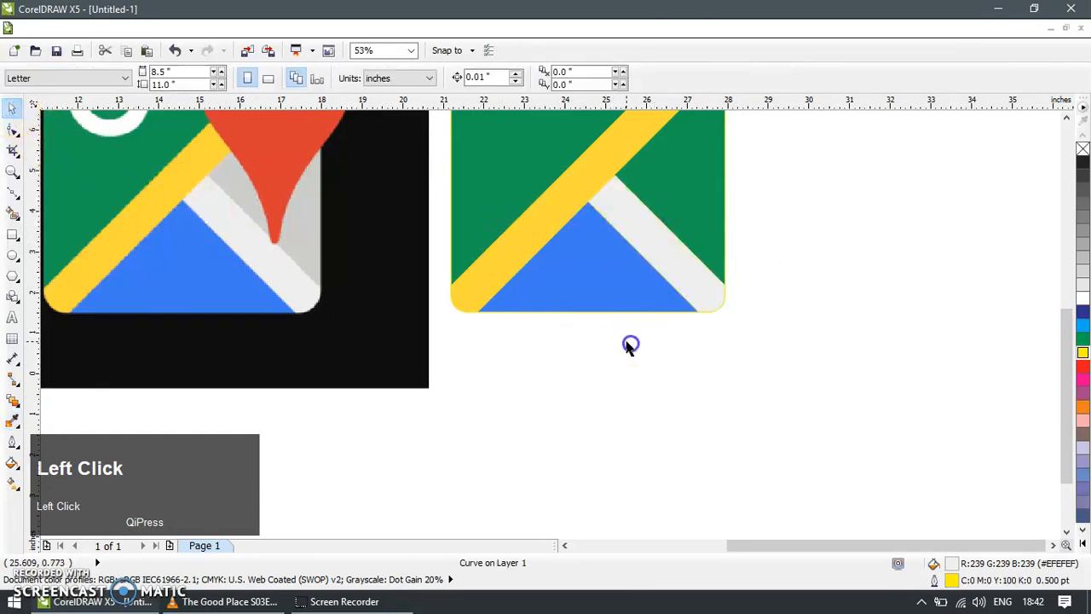
Place a copy of the blue triangle to the right of the tile, rotated a quarter turn to point left
scroll(598, 334, down, 2)
click(594, 319)
drag(606, 322, 832, 218)
click(833, 281)
Fill the rotated triangle copy with the grey #CCCDCA sampled from the reference icon
click(12, 421)
click(401, 254)
click(803, 269)
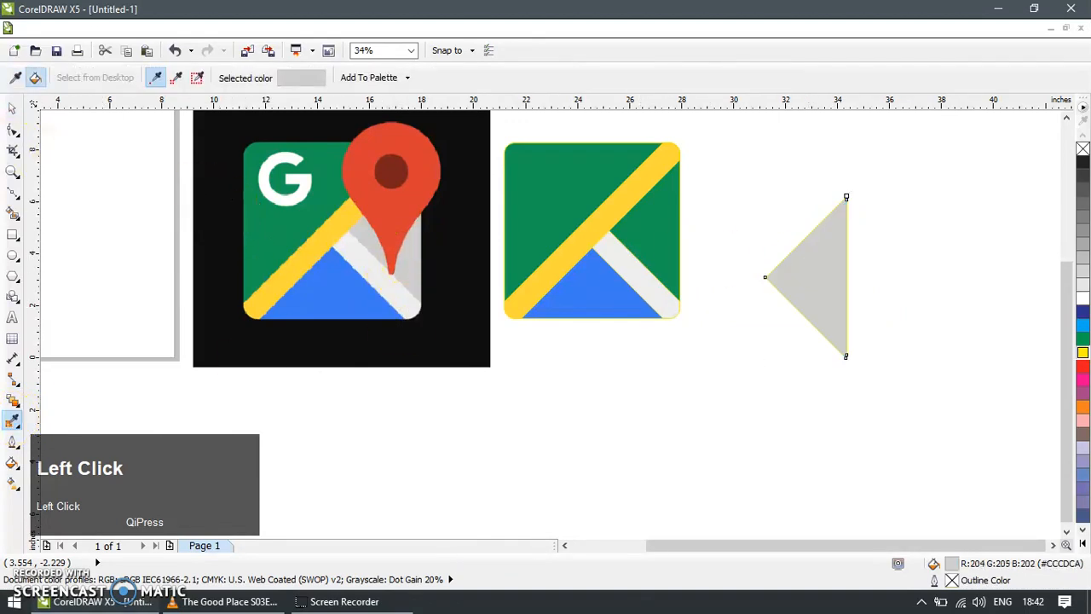
Align the grey triangle with the green tile's vertical centre and right edge
click(10, 108)
shift+click(665, 227)
key(e)
click(770, 346)
click(818, 227)
shift+click(555, 187)
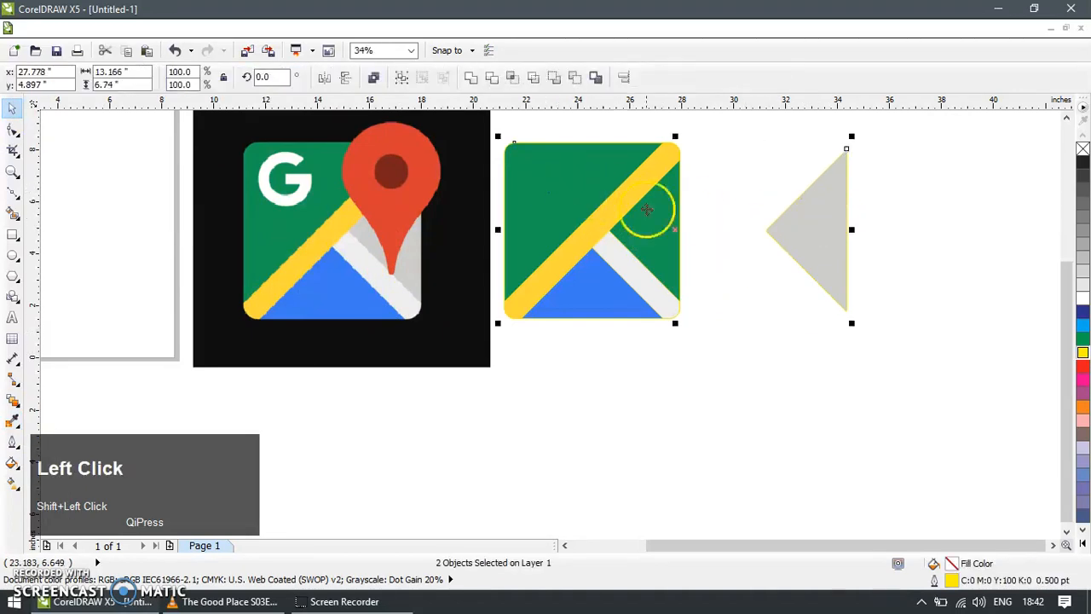
key(r)
click(780, 231)
Remove the outline from all the shapes of the traced tile
drag(711, 135, 491, 355)
alt+click(1083, 150)
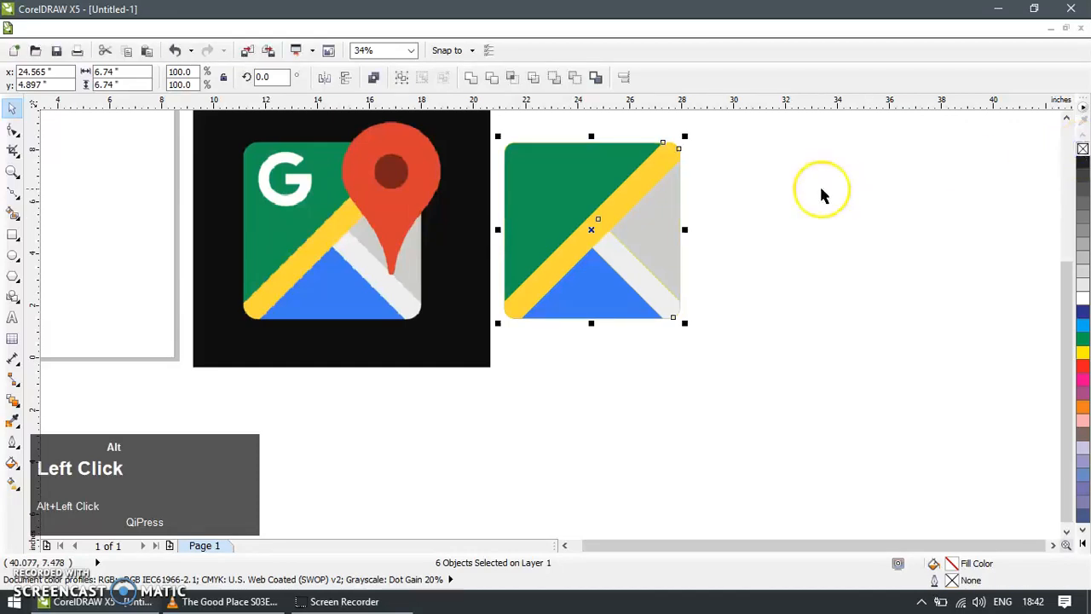
click(784, 248)
Draw a circle about 2.12 inches in diameter around the outer edge of the white G in the reference icon
key(z)
drag(649, 283, 713, 346)
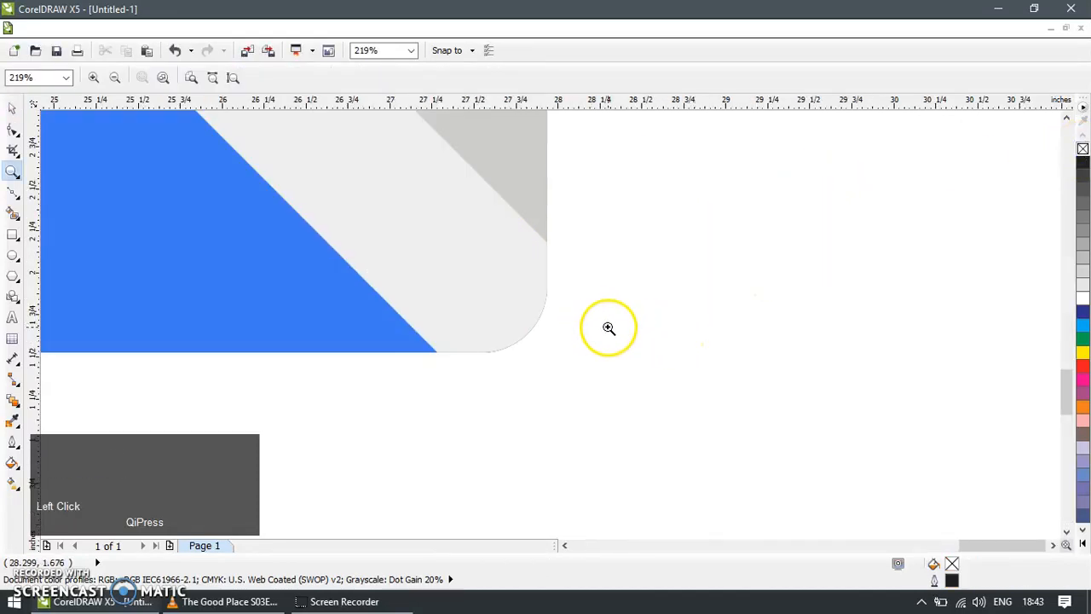
ctrl+scroll(607, 327, down, 2)
shift+scroll(608, 326, down, 6)
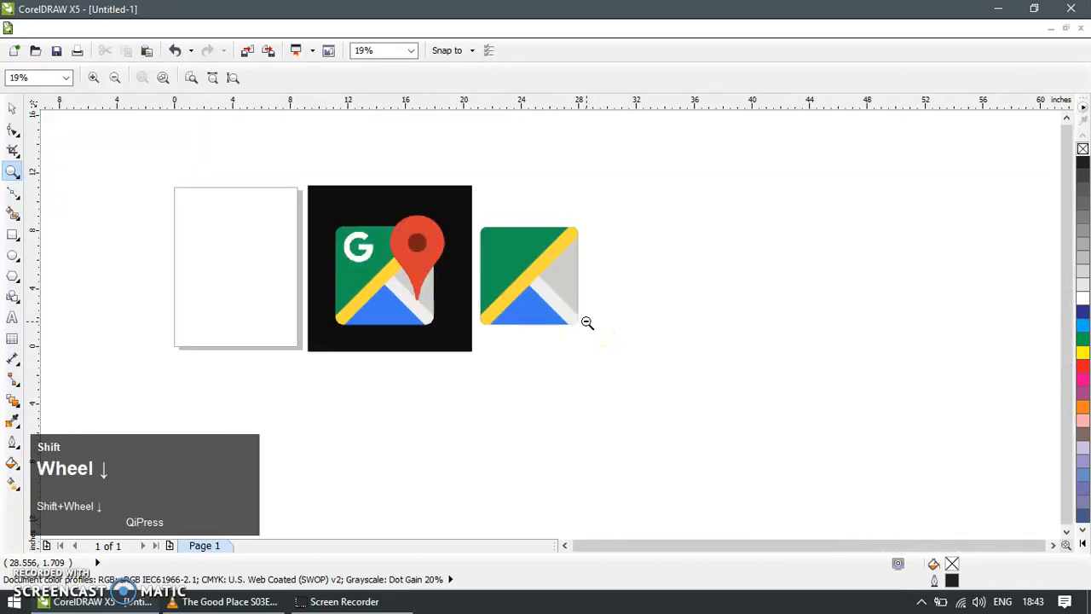
drag(333, 224, 426, 293)
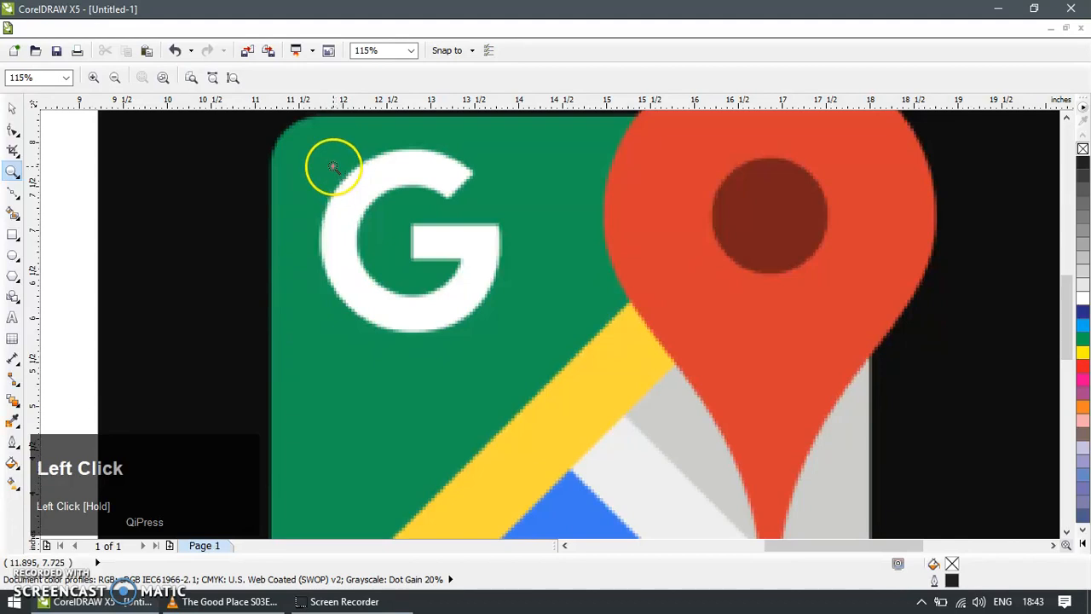
key(F7)
drag(322, 152, 504, 332)
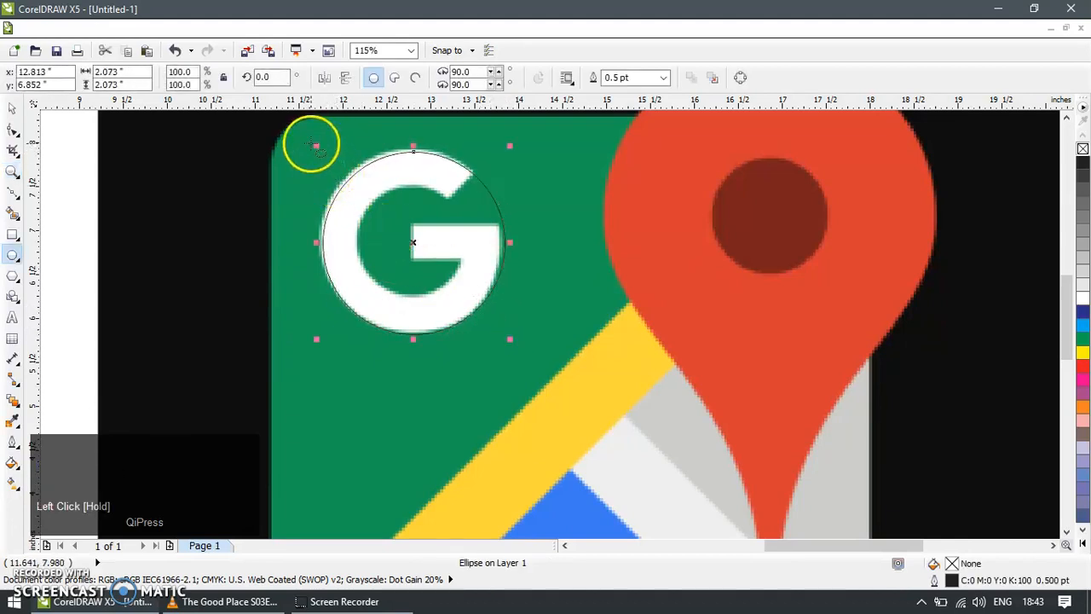
drag(315, 146, 597, 370)
Duplicate the circle in place and shrink the copy concentrically to the inner edge of the G
key(z)
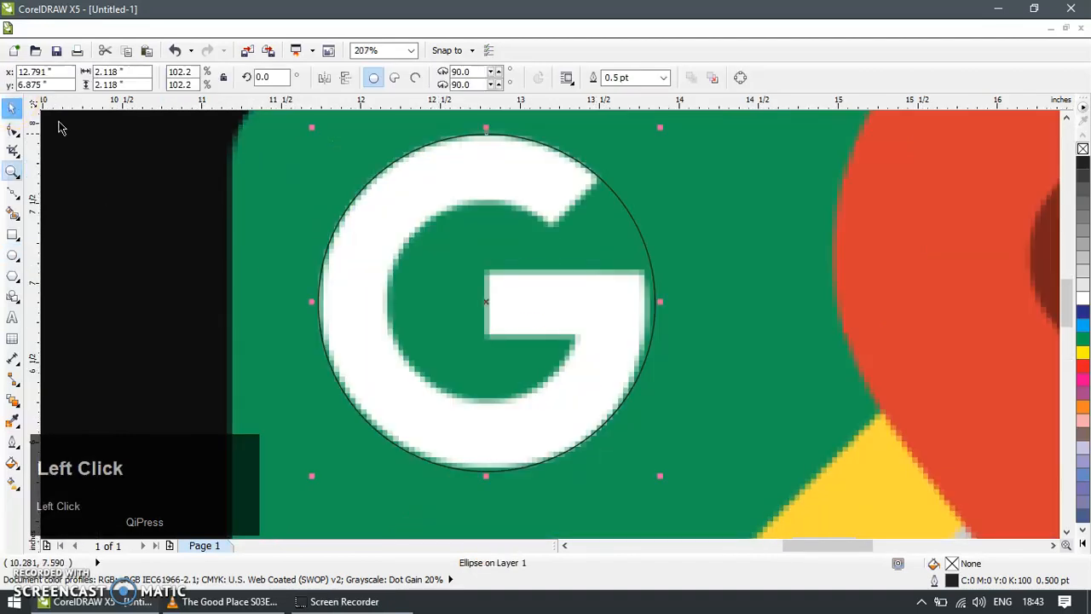
key(ctrl+d)
drag(660, 126, 590, 191)
Trim the inner circle out of the outer circle and delete the leftover inner circle
shift+click(596, 176)
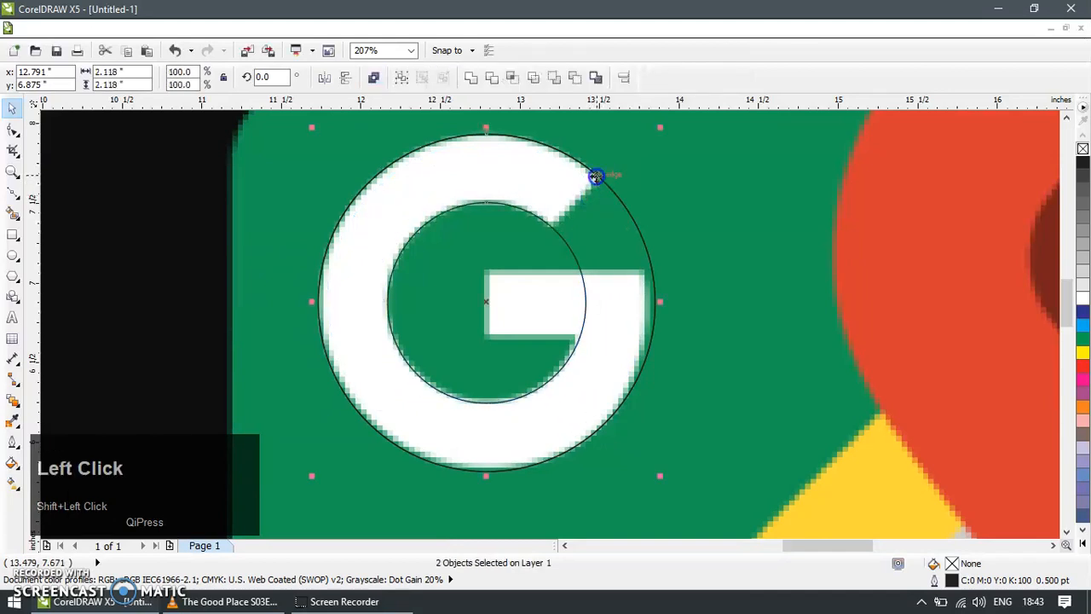
click(492, 78)
key(Escape)
drag(530, 215, 530, 271)
key(Delete)
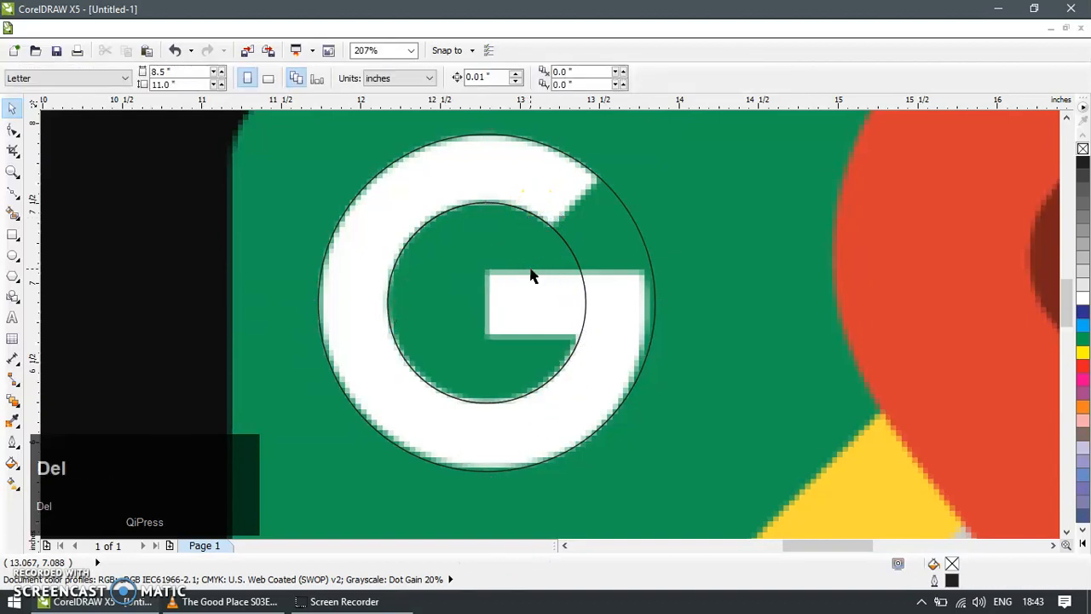
Draw a rectangle about 1.46 by 0.29 inches just above the G's crossbar and trim the ring with it
key(F6)
drag(529, 224, 762, 272)
key(space)
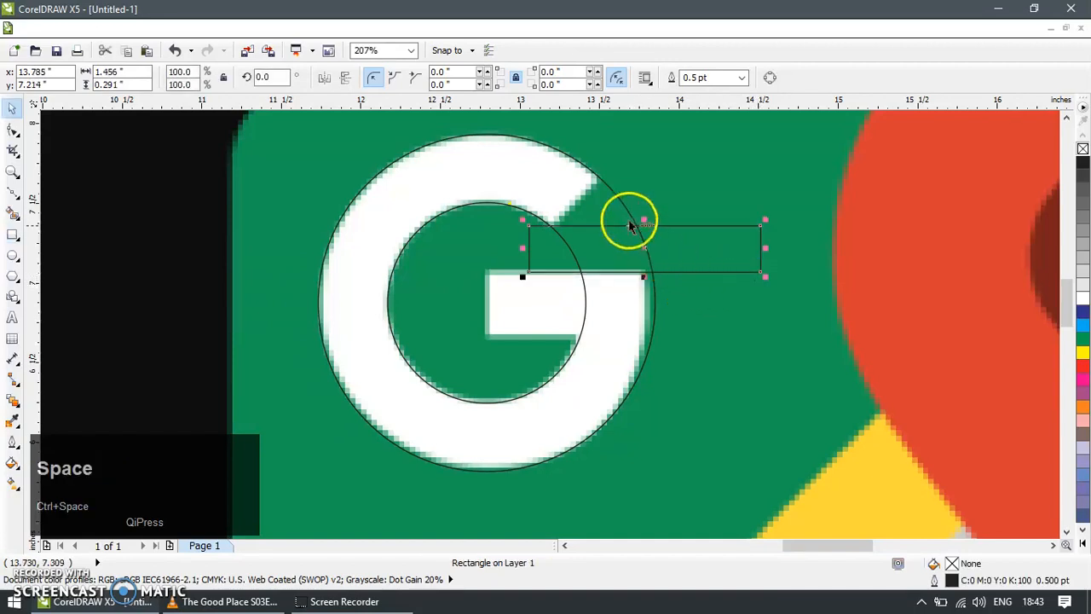
shift+click(623, 201)
click(490, 78)
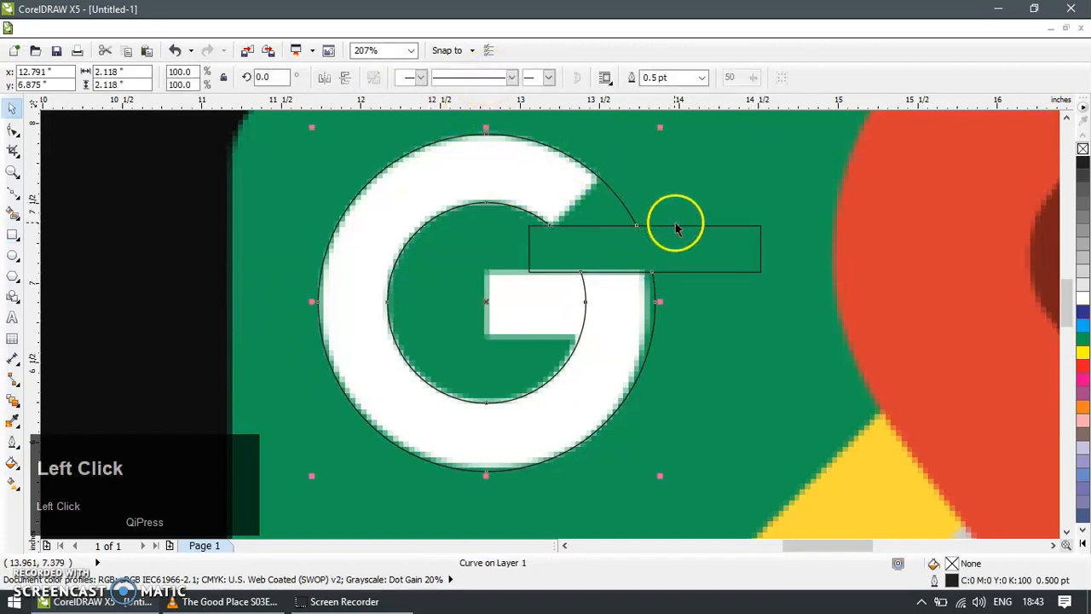
Delete the trimming rectangle and reshape the ring's upper end to the G's straight diagonal cut by adding and removing nodes
click(681, 227)
key(Delete)
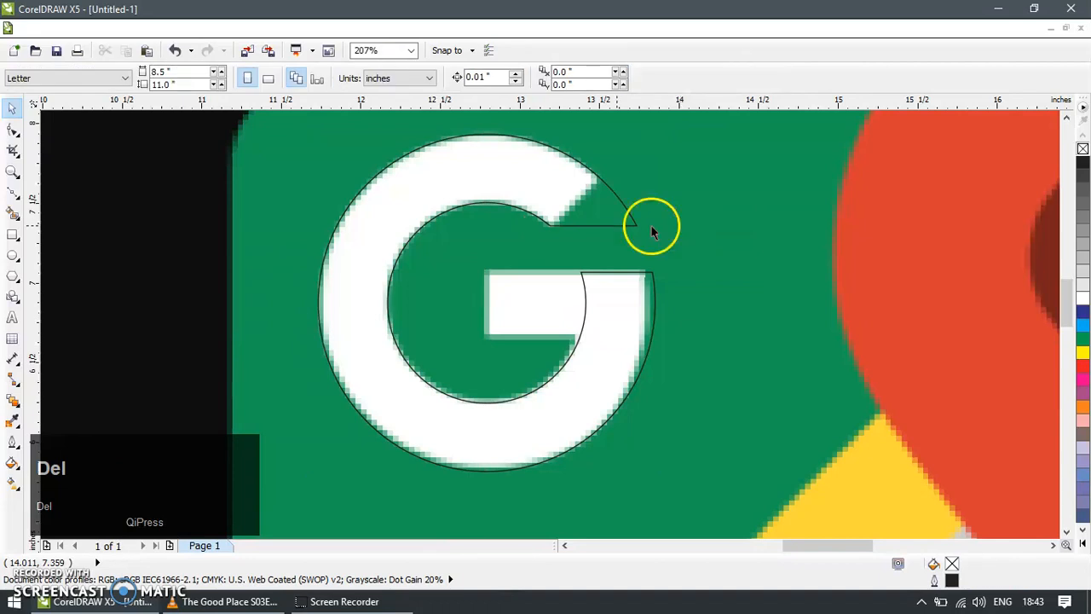
click(610, 182)
key(F10)
click(599, 179)
double_click(599, 179)
key(Delete)
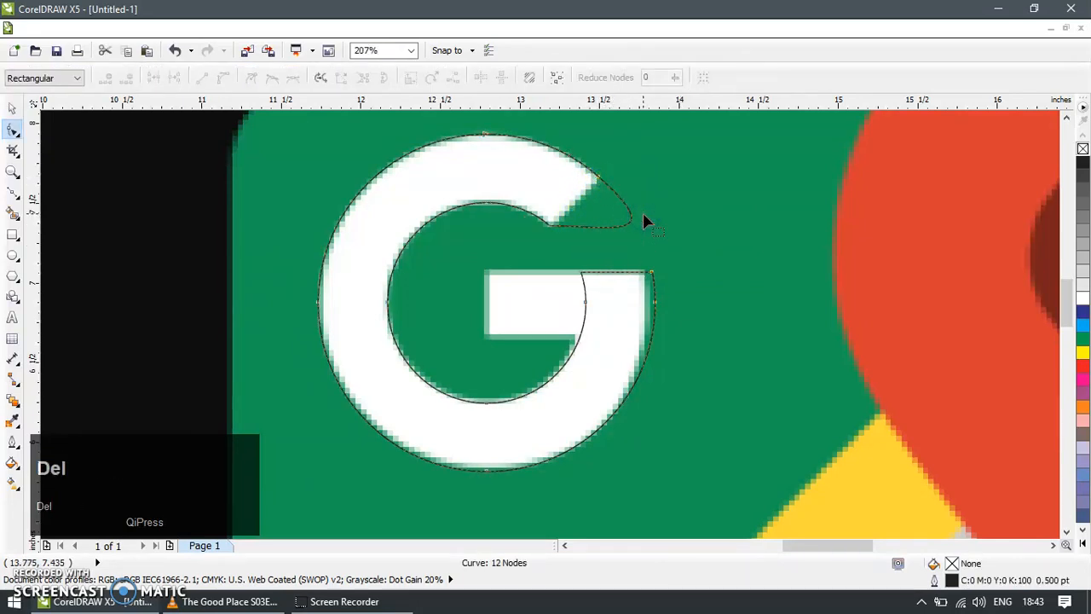
key(ctrl+a)
click(248, 77)
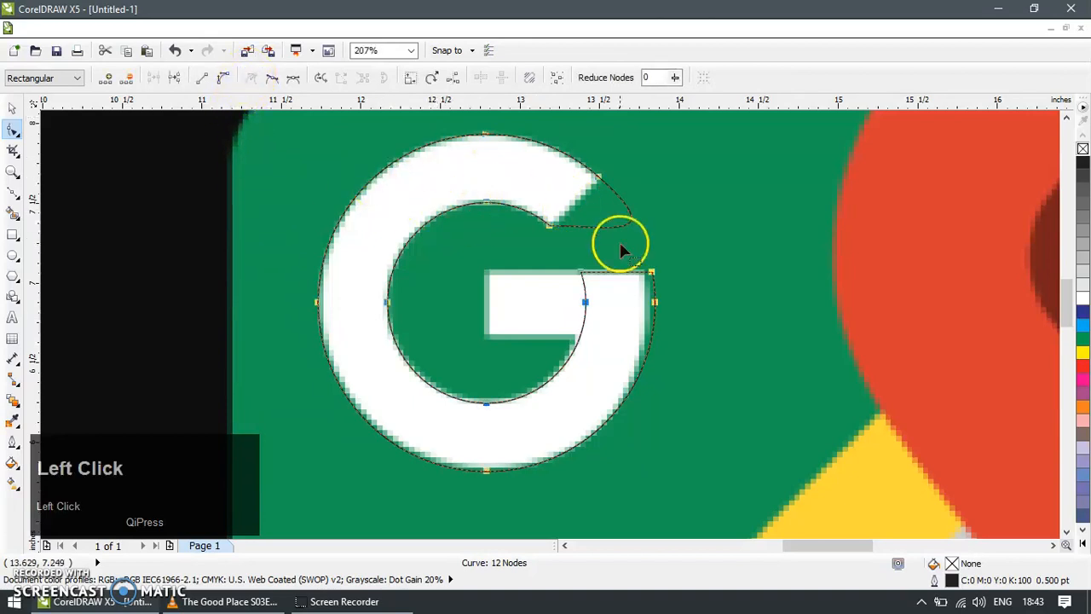
click(623, 230)
click(207, 82)
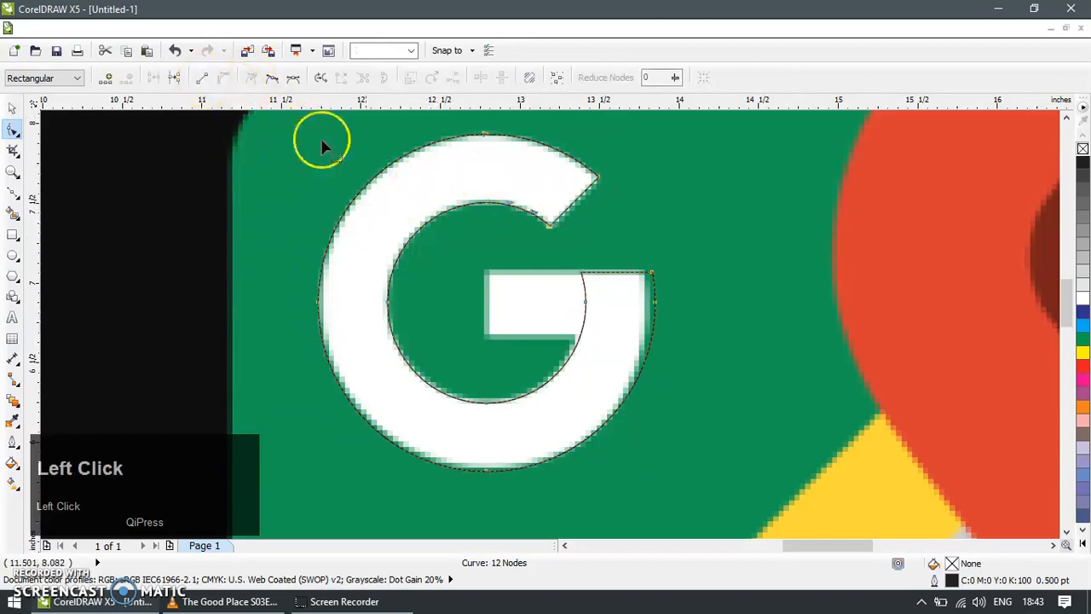
Draw a rectangle about 0.56 by 0.52 inches over the crossbar's junction with the ring, intersect the two and delete the rectangle
key(z)
drag(402, 228, 723, 419)
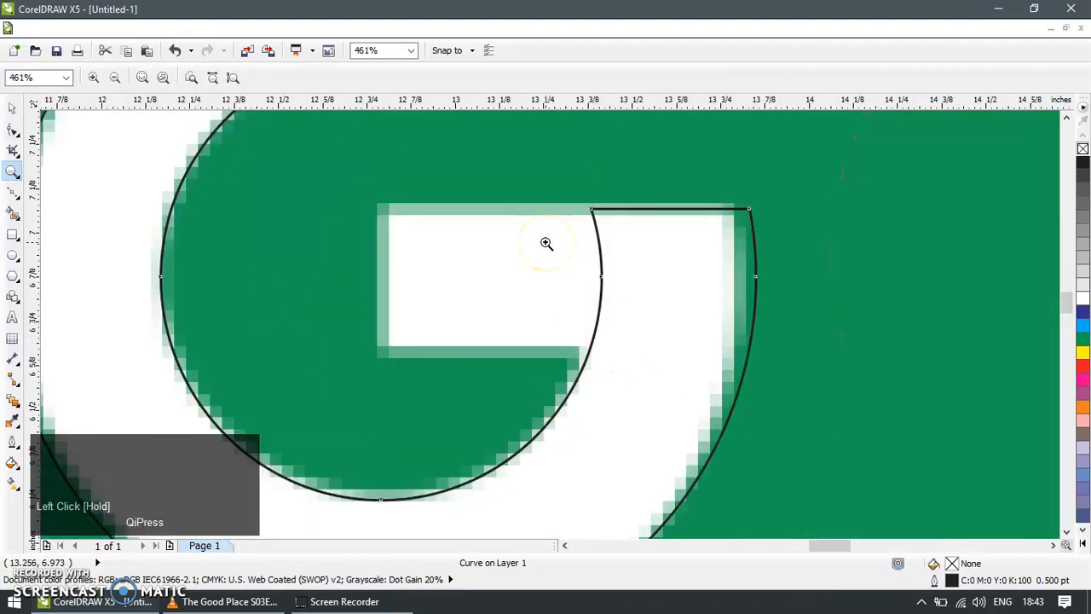
key(F6)
drag(478, 168, 675, 352)
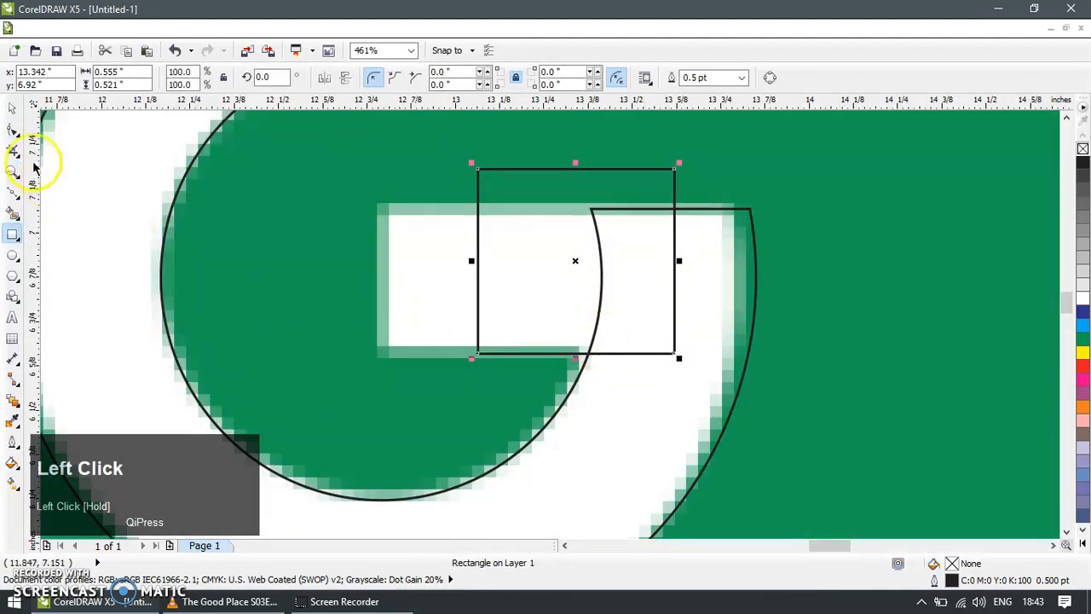
shift+click(694, 209)
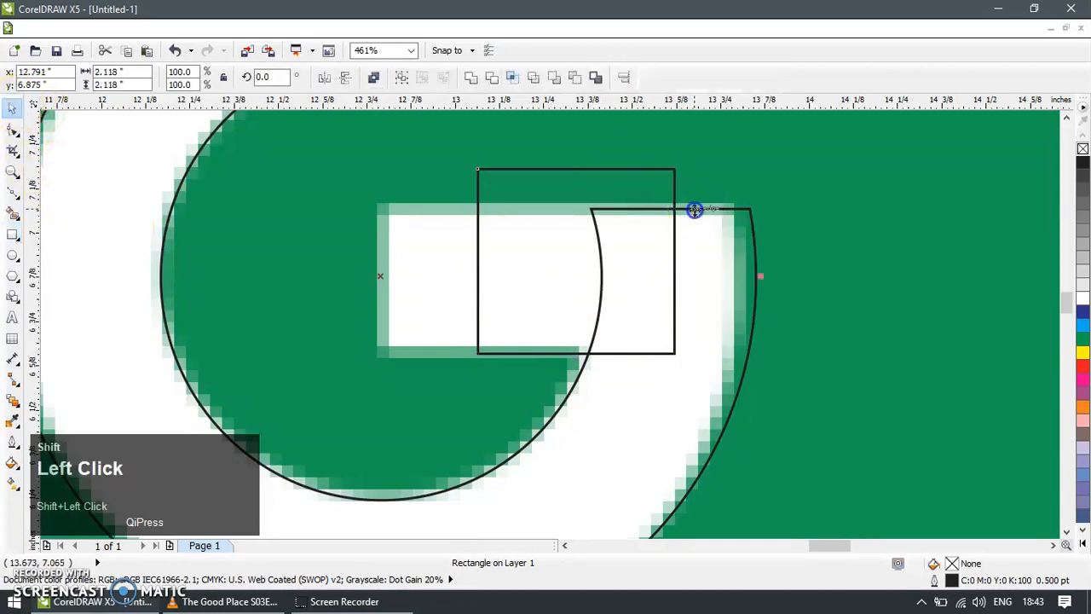
click(512, 77)
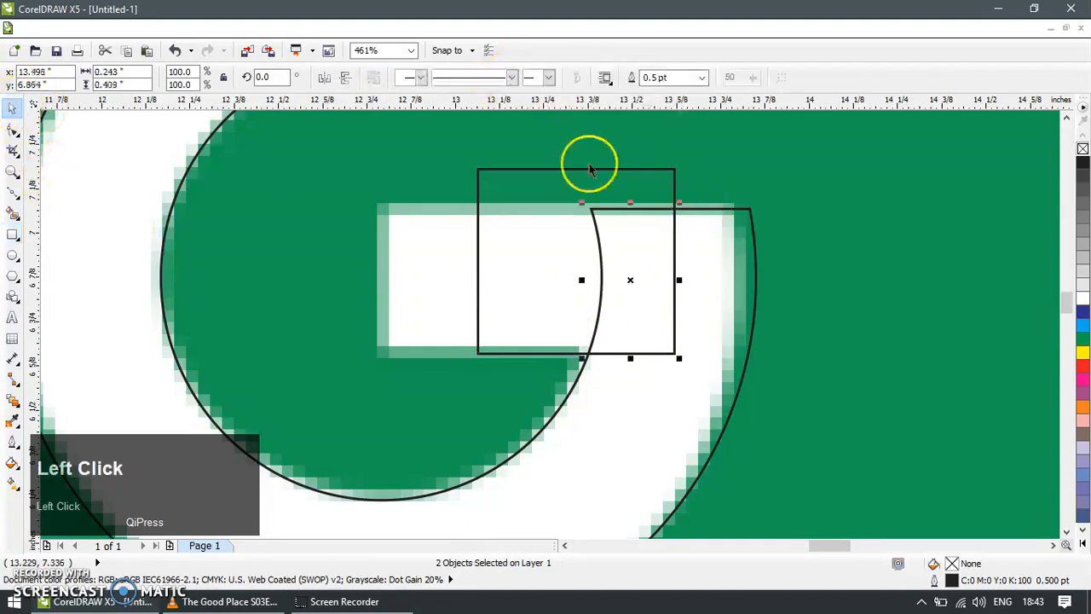
click(622, 170)
key(Delete)
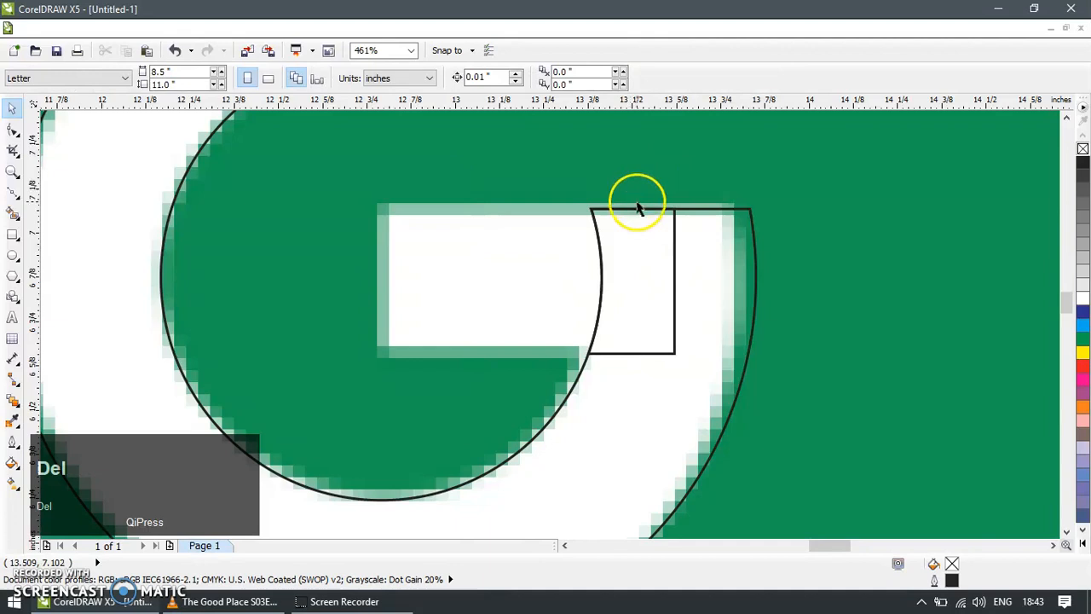
Stretch the intersection piece leftward to about 1.14 inches wide, trim it at the crossbar's left end with a rectangle and delete that rectangle
click(638, 209)
drag(582, 280, 266, 298)
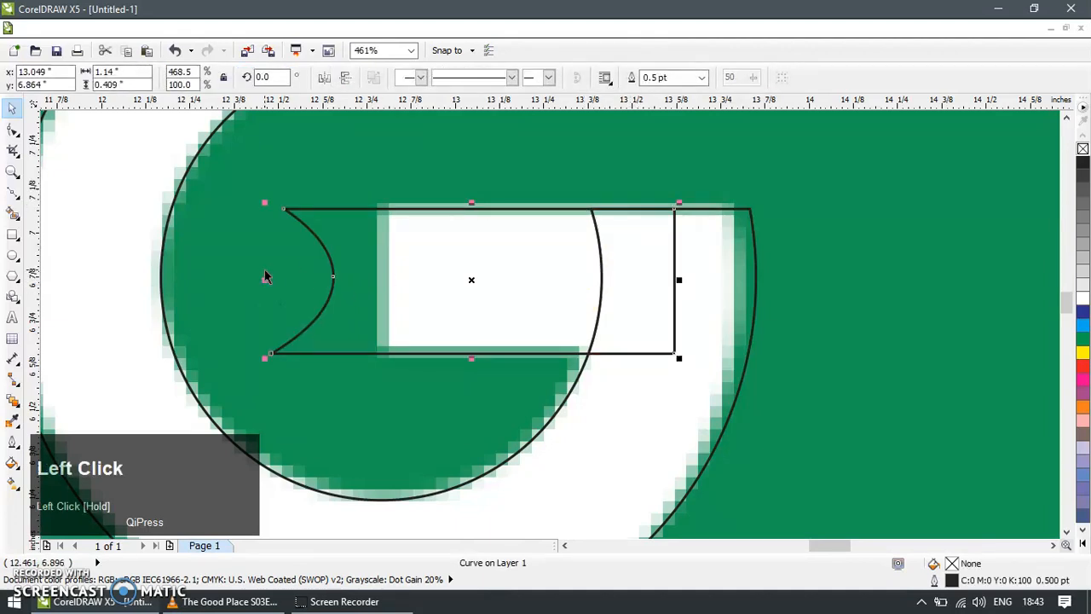
key(F6)
drag(238, 171, 389, 394)
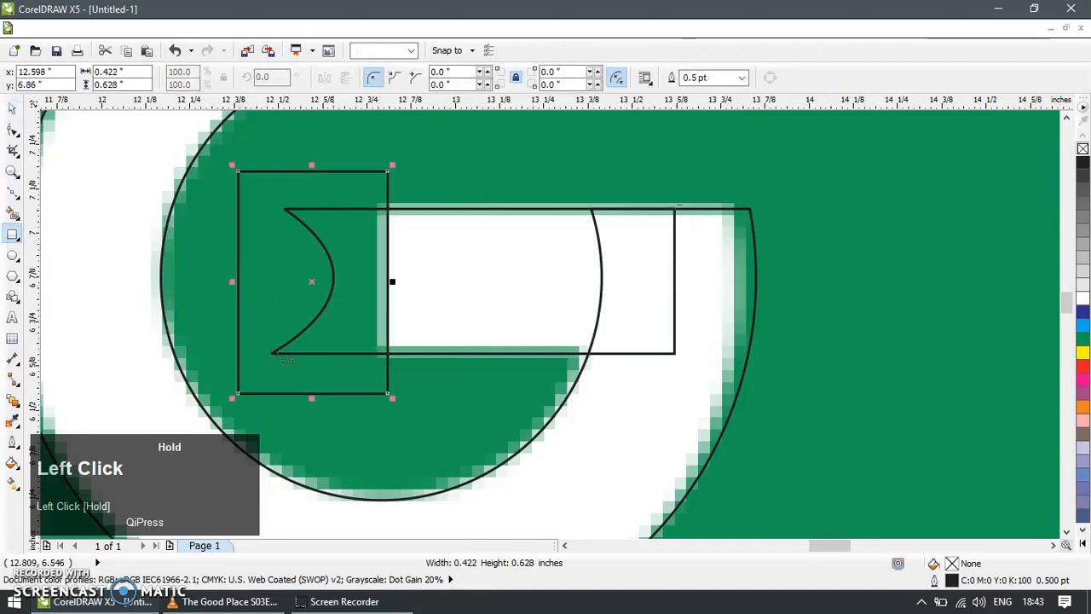
click(11, 108)
shift+click(437, 211)
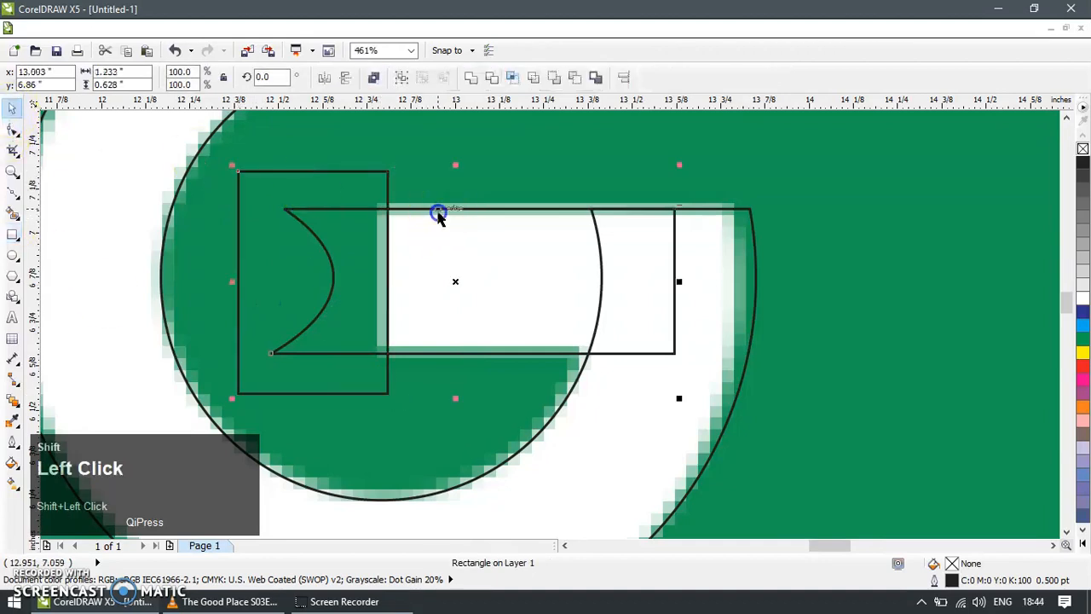
click(532, 77)
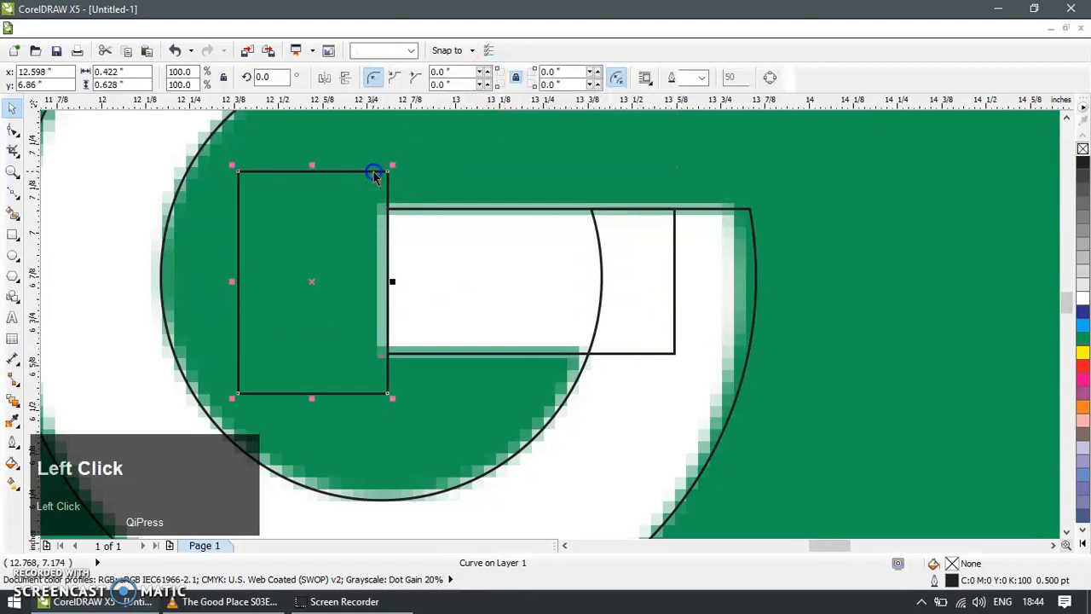
key(Delete)
Weld the crossbar piece to the ring and delete the surplus nodes along the crossbar's top edge
scroll(546, 273, down, 2)
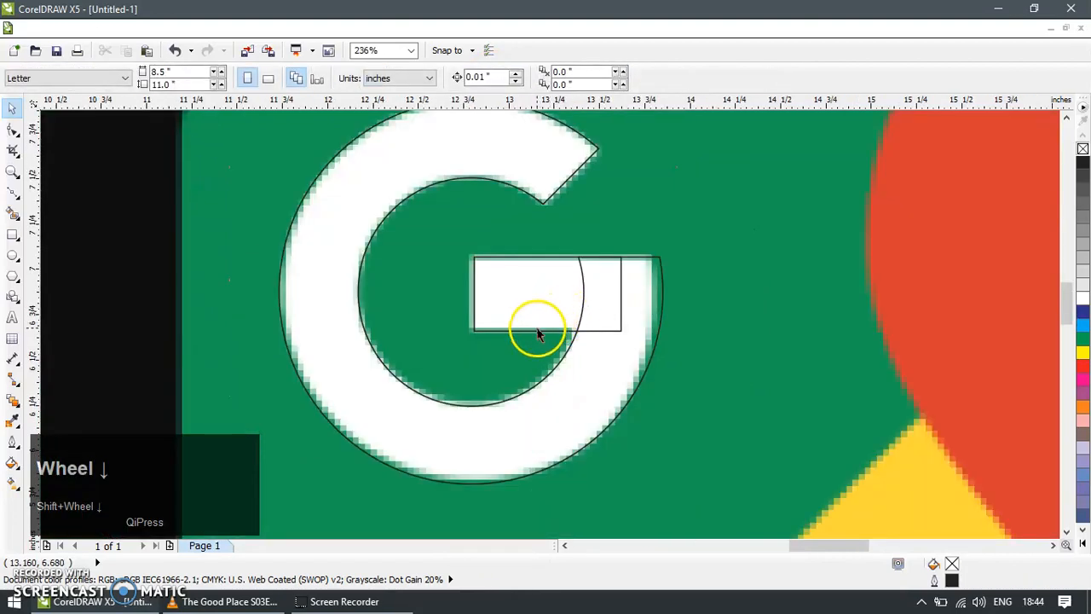
shift+click(626, 333)
shift+click(607, 250)
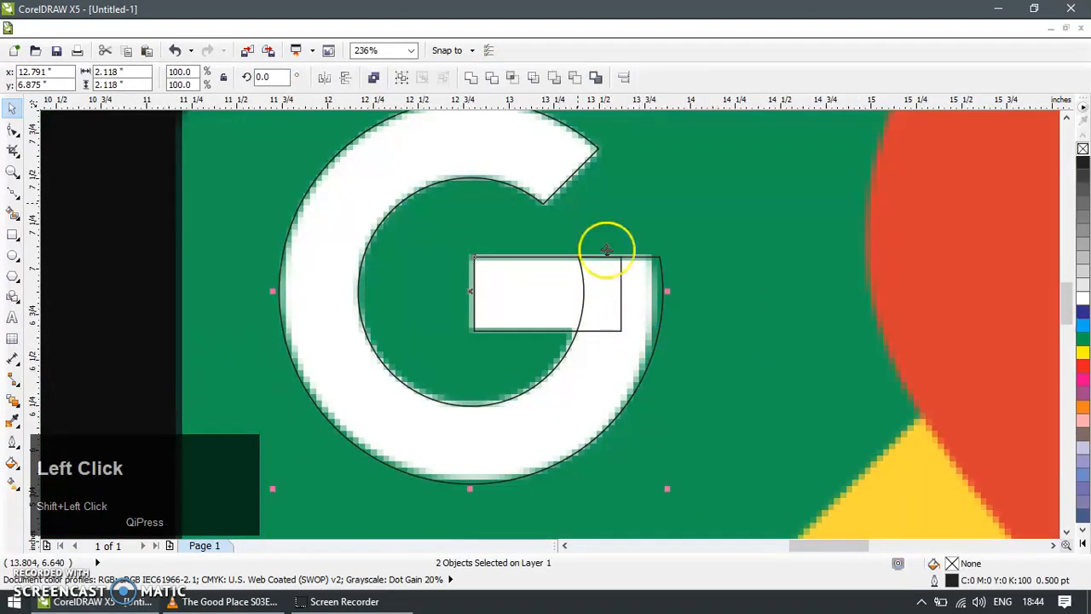
click(471, 78)
key(F10)
drag(631, 240, 574, 275)
key(Delete)
Nudge the crossbar's outer upper corner node left to the reference edge and delete the neighbouring node on the outer curve
click(677, 255)
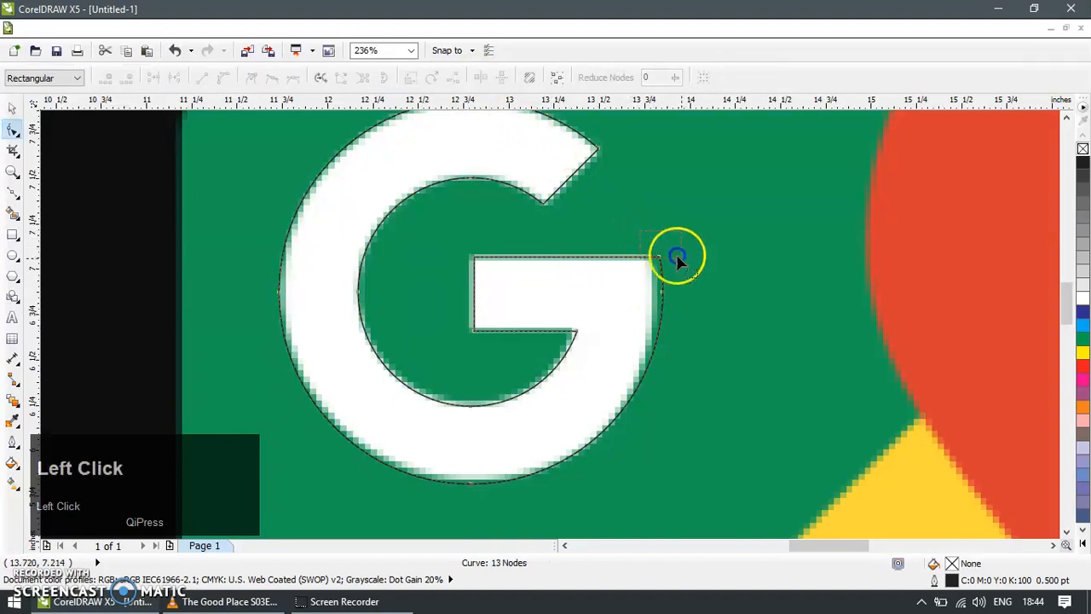
key(Left)
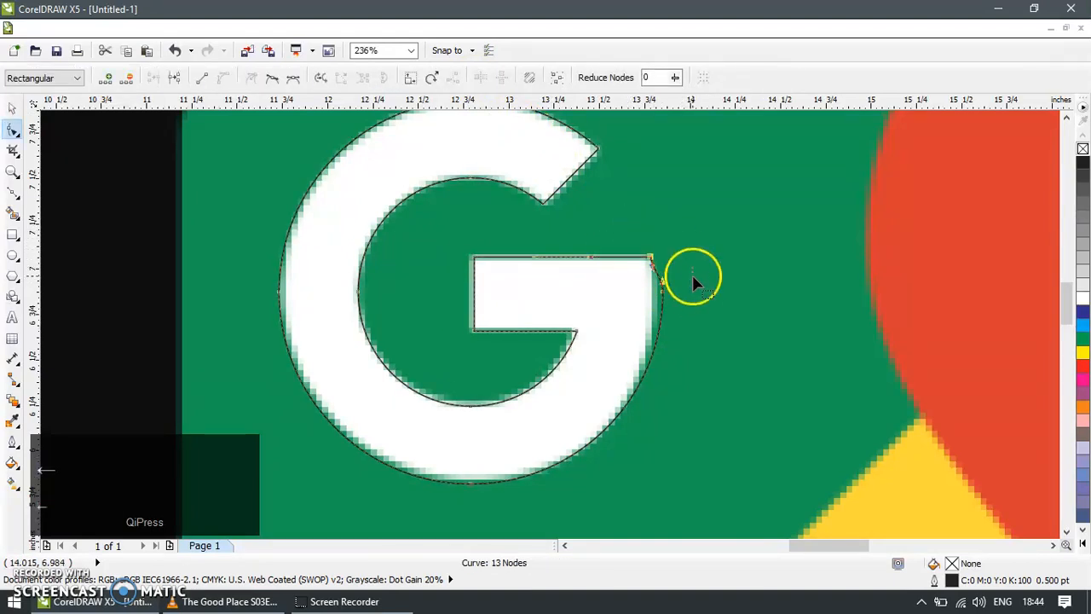
click(661, 303)
key(Delete)
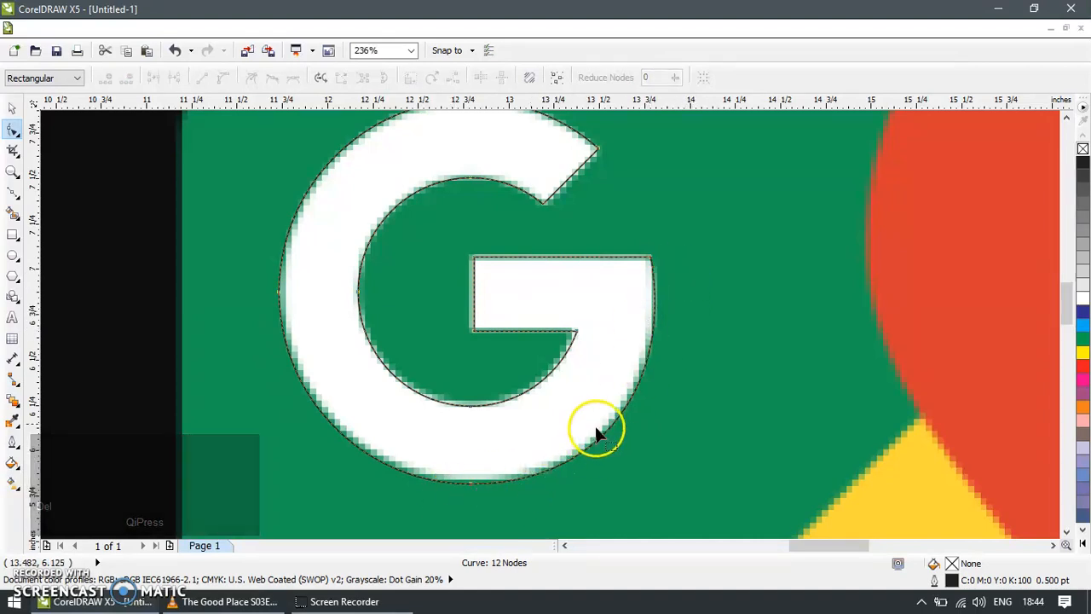
Draw a helper rectangle about 0.69 by 1.52 inches from the reference tile's left edge and group it with the G outline
shift+scroll(511, 348, down, 1)
scroll(511, 348, down, 2)
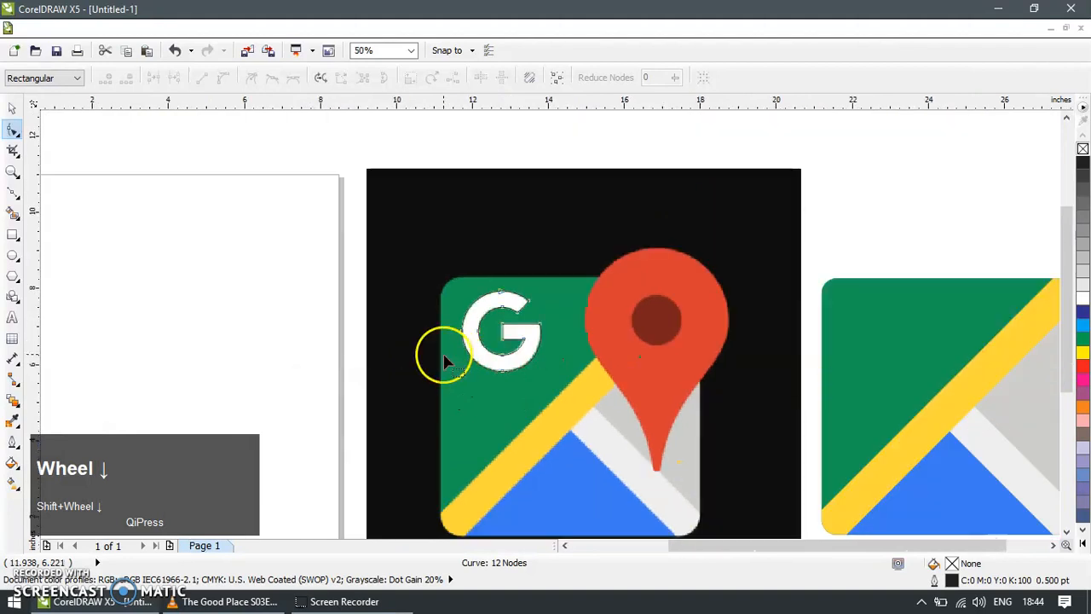
click(13, 111)
scroll(438, 273, down, 1)
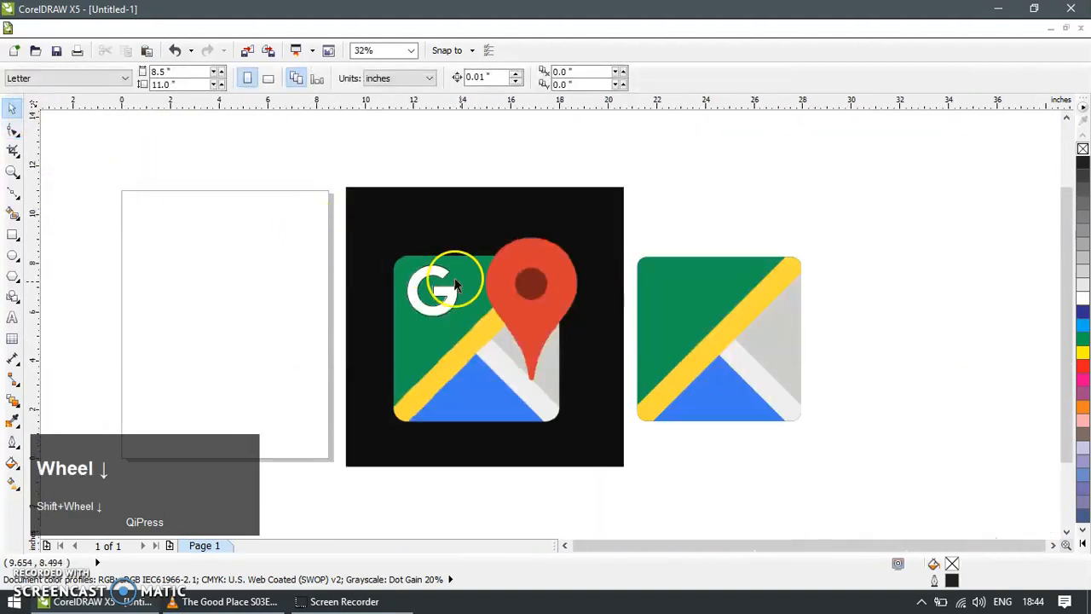
click(12, 170)
drag(888, 444, 342, 214)
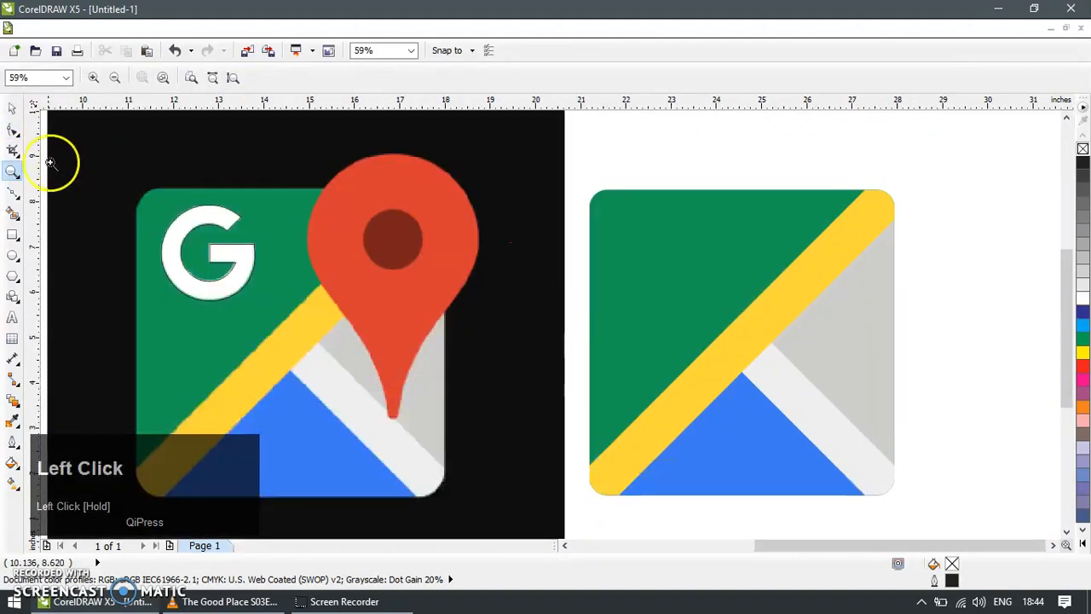
click(11, 110)
key(F6)
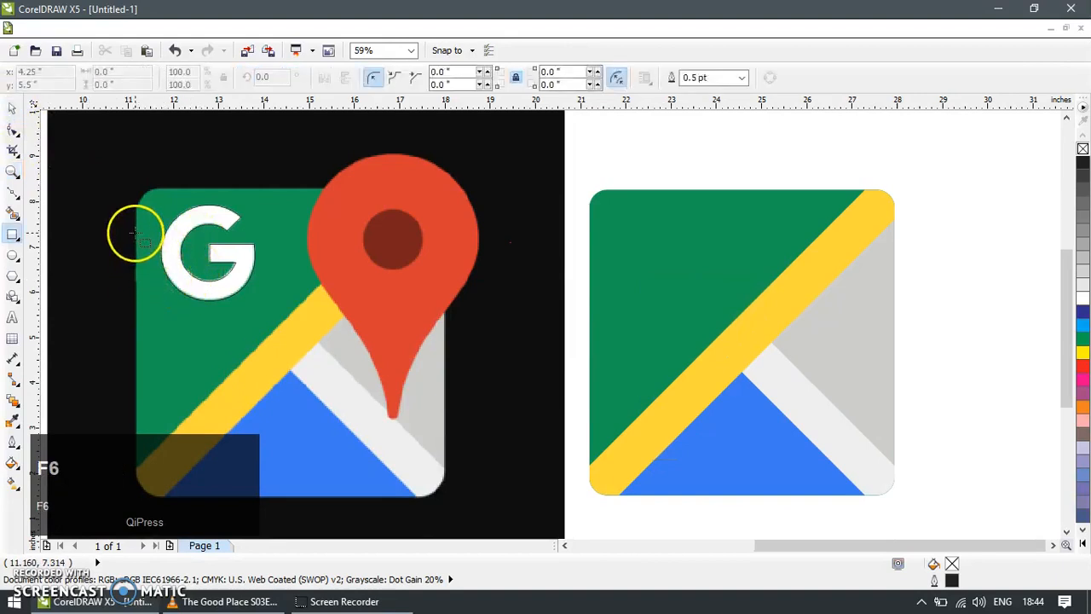
drag(136, 232, 170, 305)
click(11, 110)
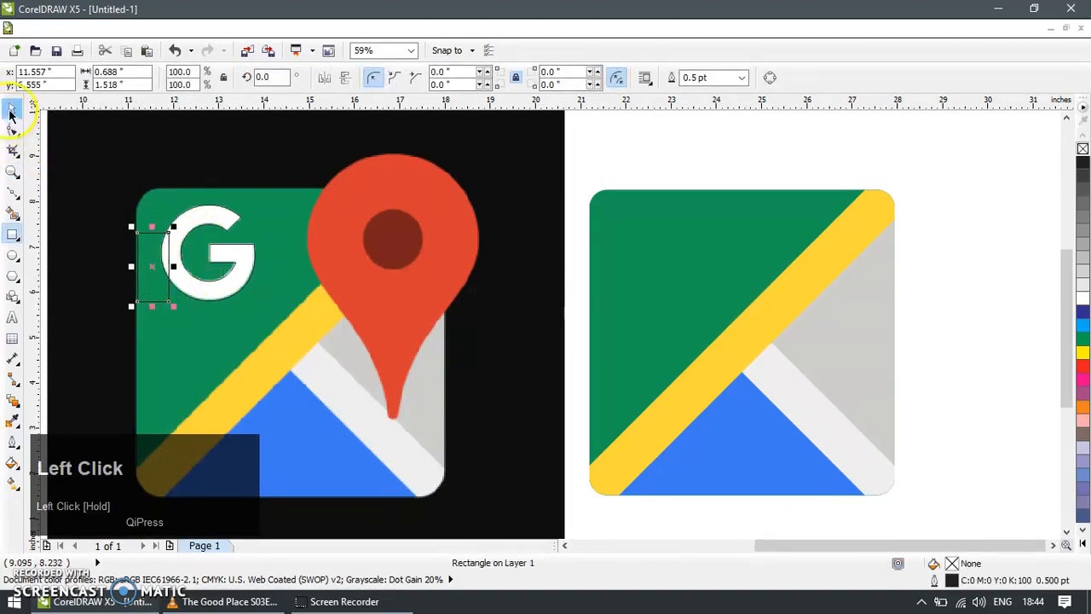
shift+click(206, 208)
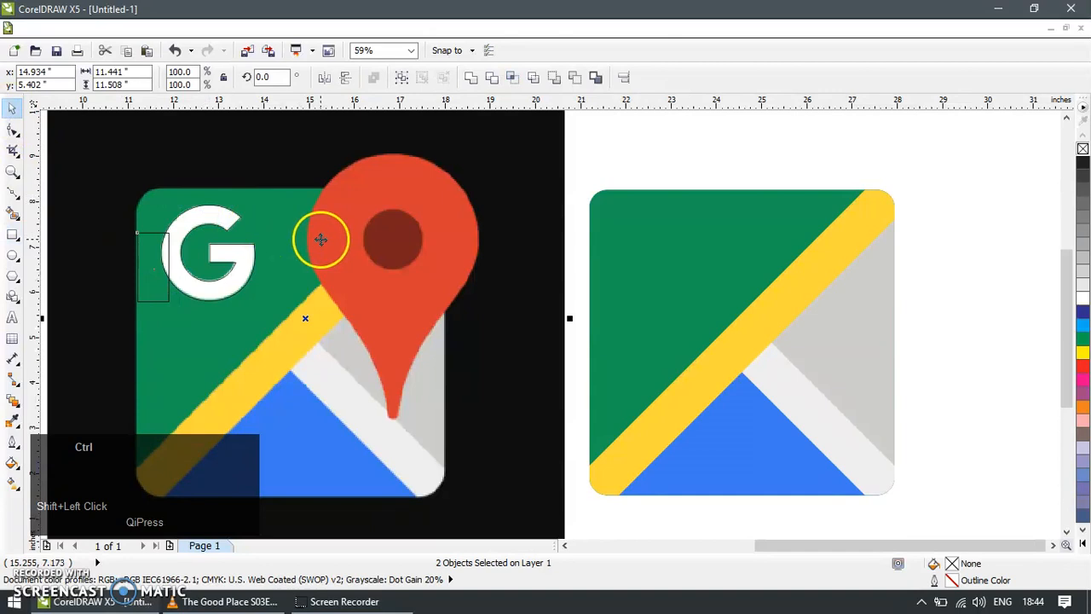
drag(577, 160, 124, 333)
key(ctrl+g)
Align the group to the left edge of the vector tile and delete the helper rectangle from it
shift+click(679, 241)
key(l)
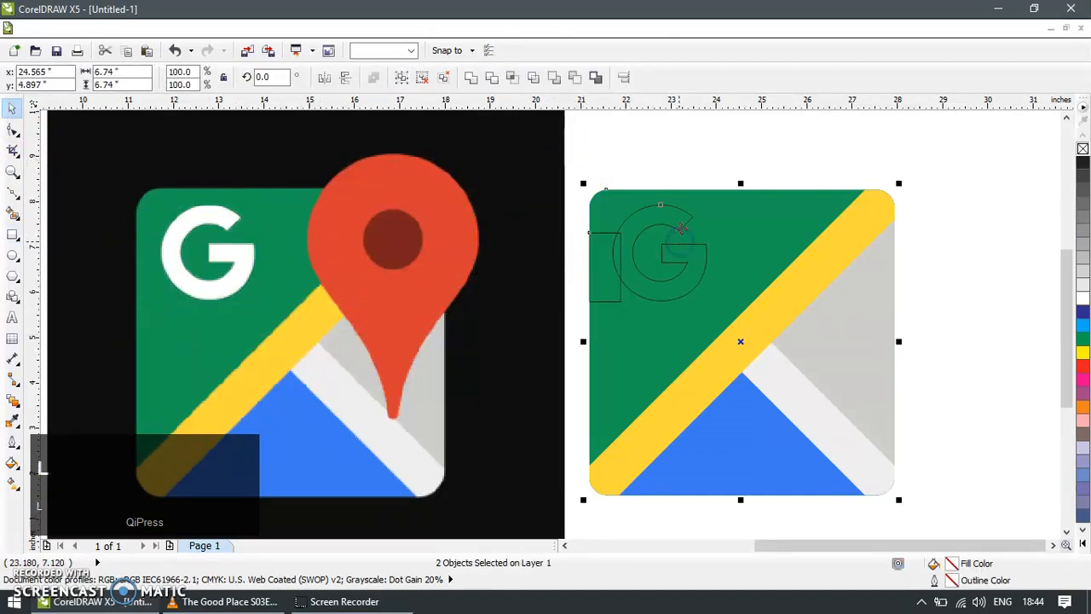
click(628, 244)
ctrl+click(608, 300)
key(Delete)
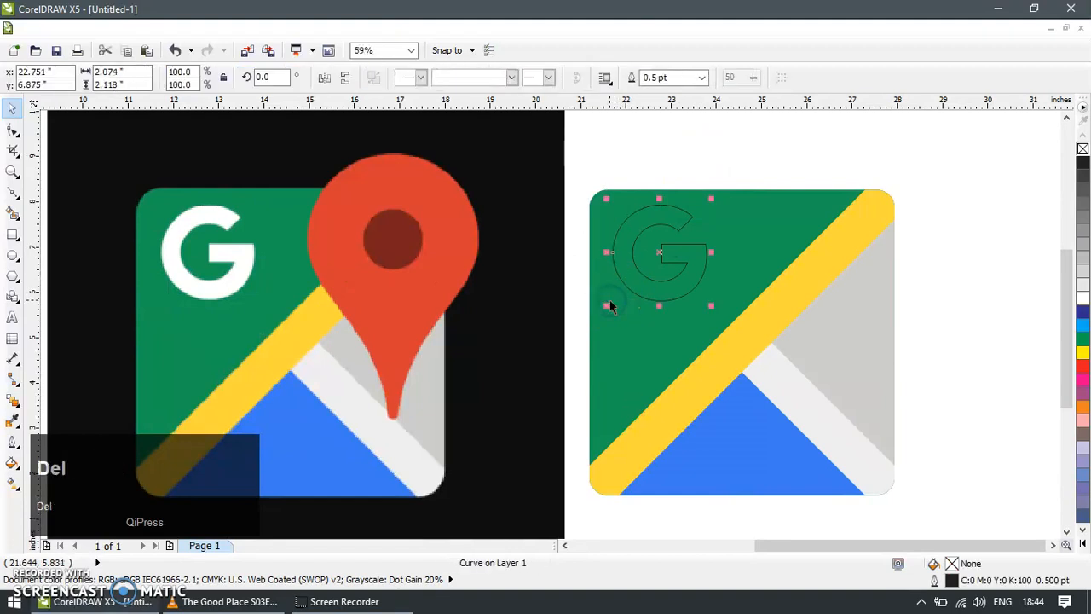
Fill the vector G with the white sampled from the reference icon and remove its outline
click(13, 419)
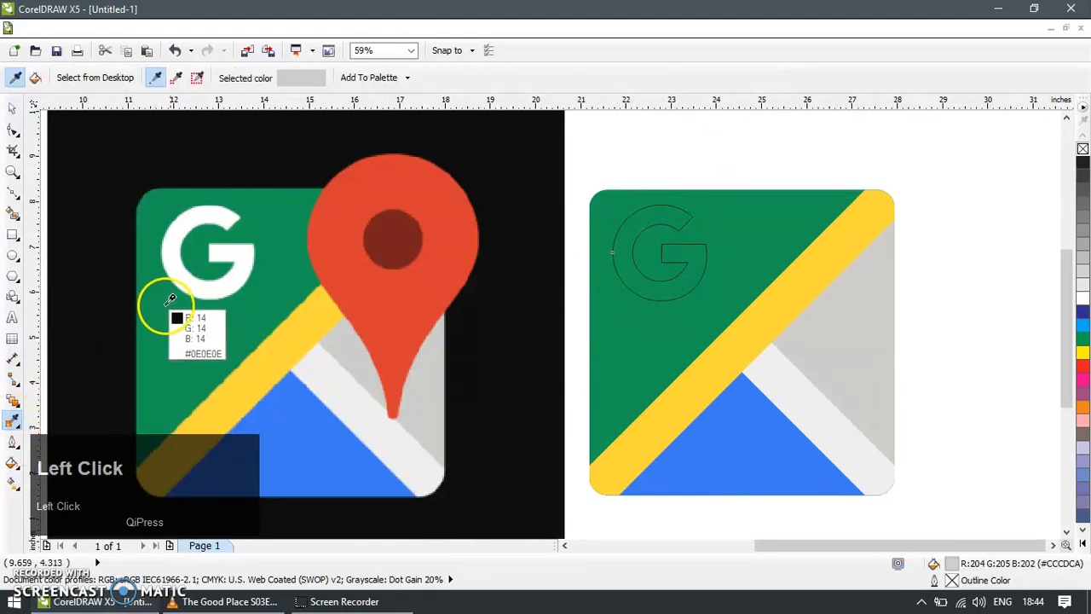
click(657, 287)
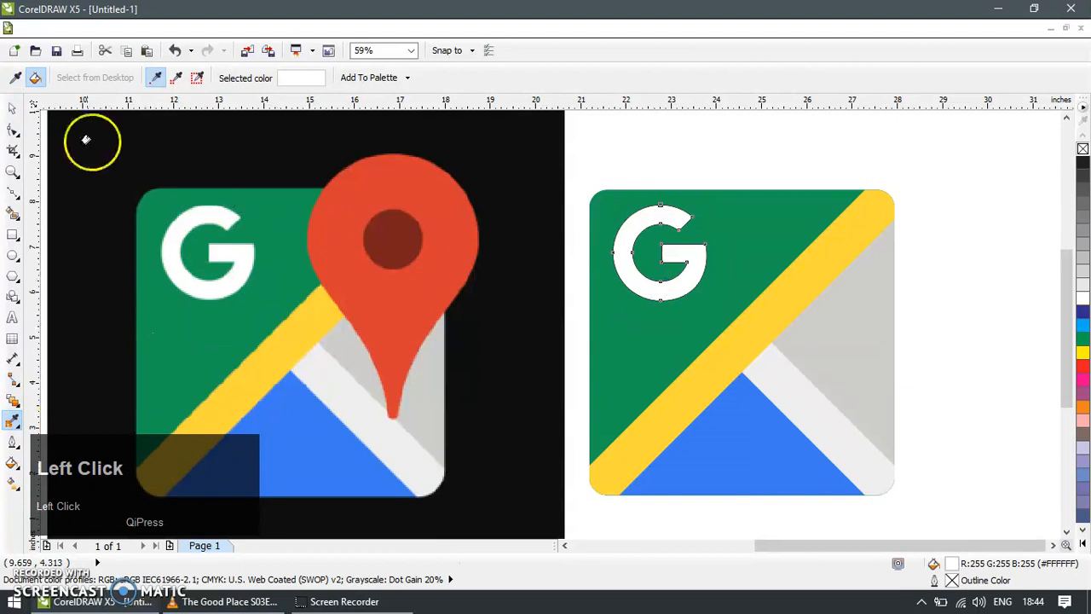
click(15, 109)
click(679, 163)
click(680, 288)
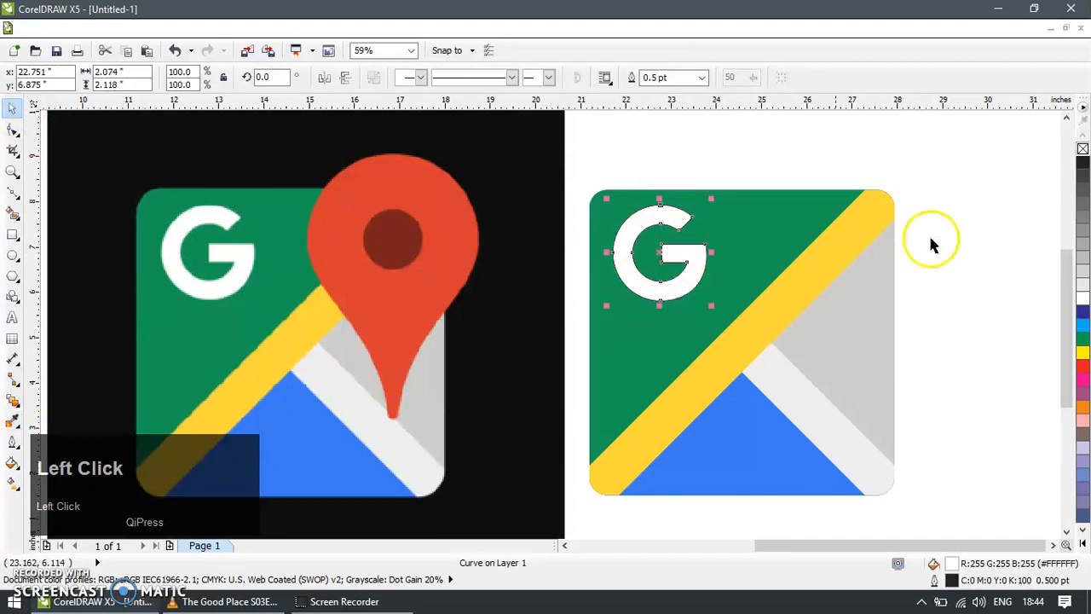
right_click(1080, 150)
click(963, 139)
Draw a circle about 3.76 inches in diameter matching the round head of the red pin in the reference icon
scroll(774, 251, down, 2)
click(824, 205)
key(z)
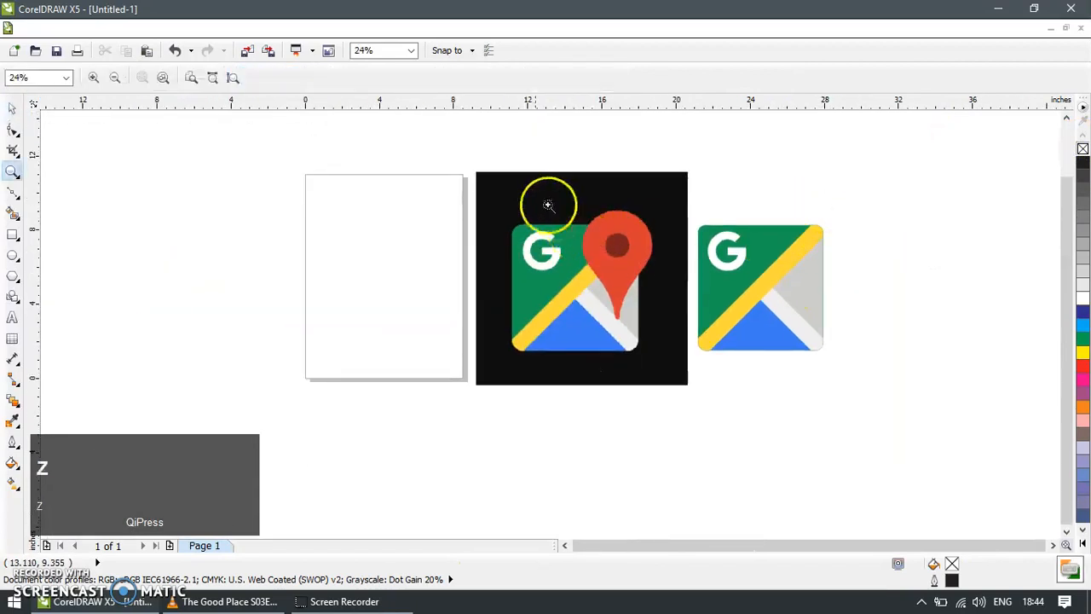
drag(547, 205, 722, 347)
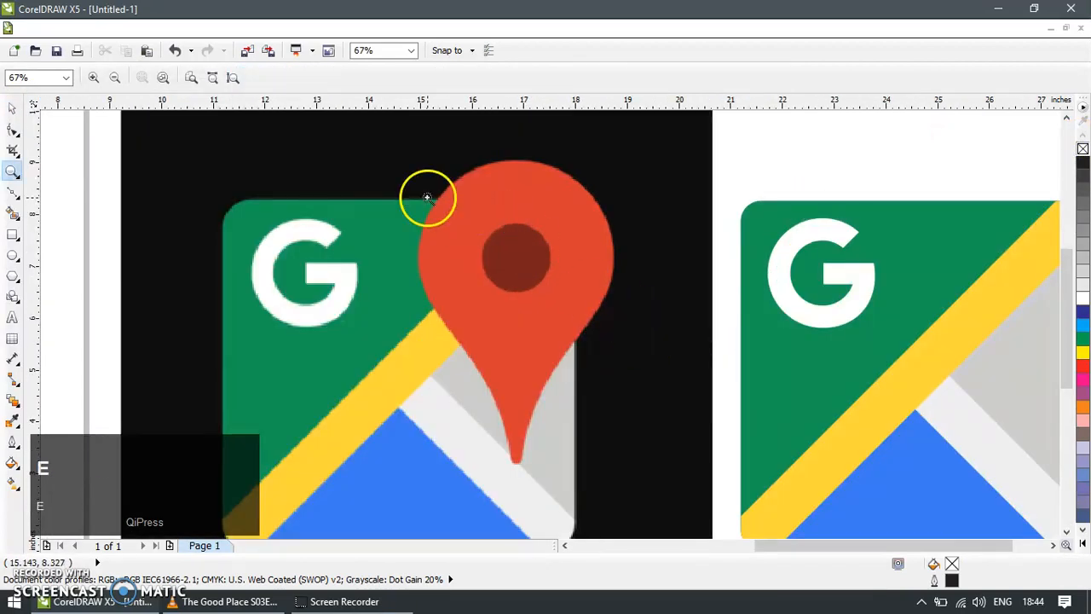
key(F7)
drag(415, 164, 605, 351)
click(12, 107)
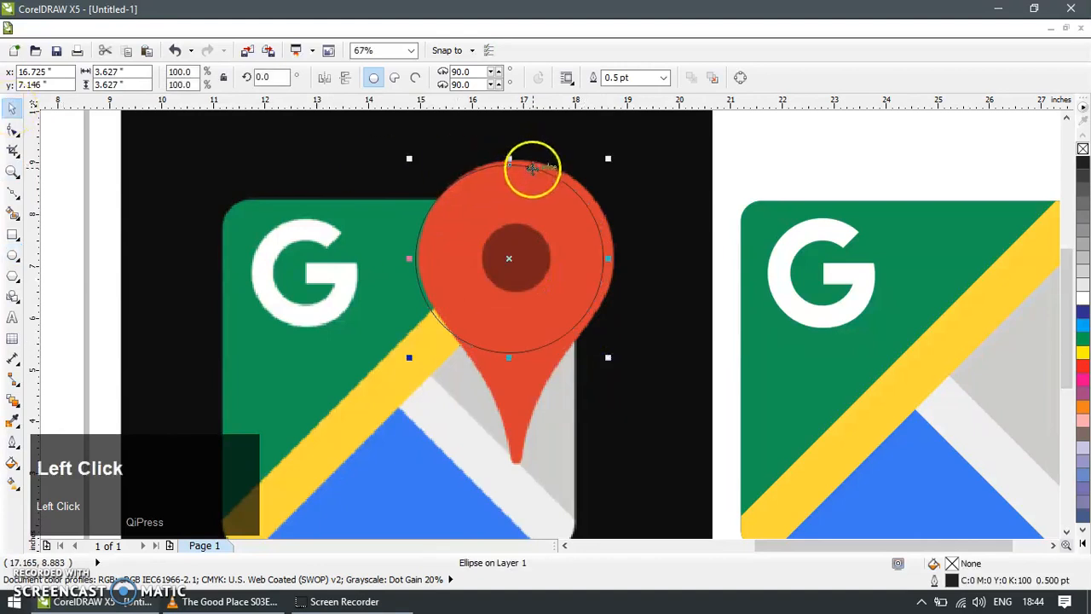
drag(612, 354, 621, 359)
Duplicate the pin head circle and shrink the copy concentrically to the dark inner dot
key(ctrl+d)
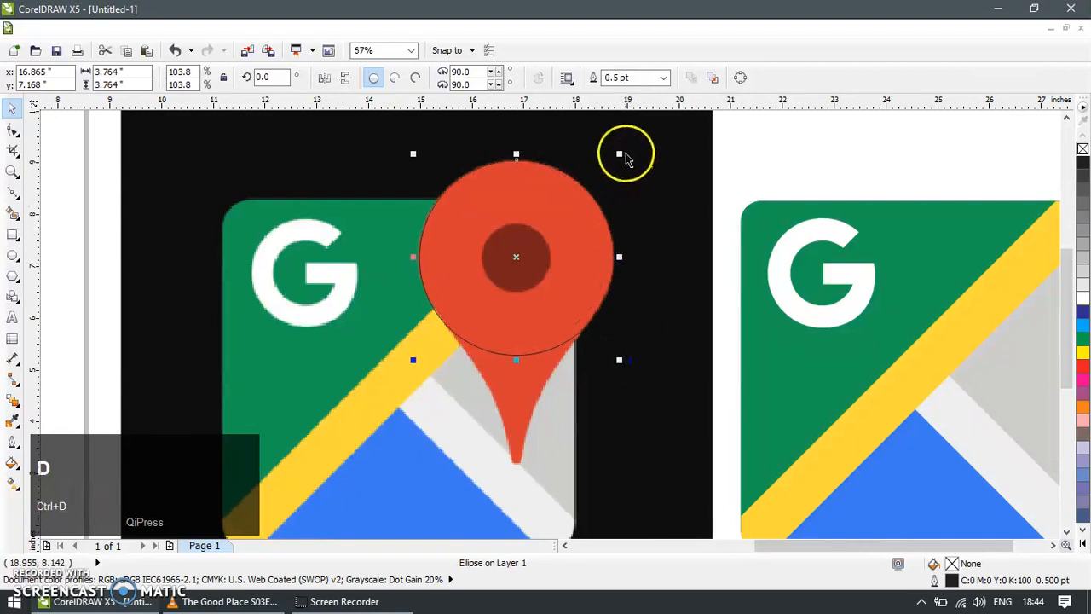
drag(620, 154, 558, 220)
key(ctrl+z)
mouse_move(621, 156)
mouse_down()
mouse_move(573, 205)
mouse_move(563, 236)
mouse_move(580, 221)
mouse_up()
click(564, 181)
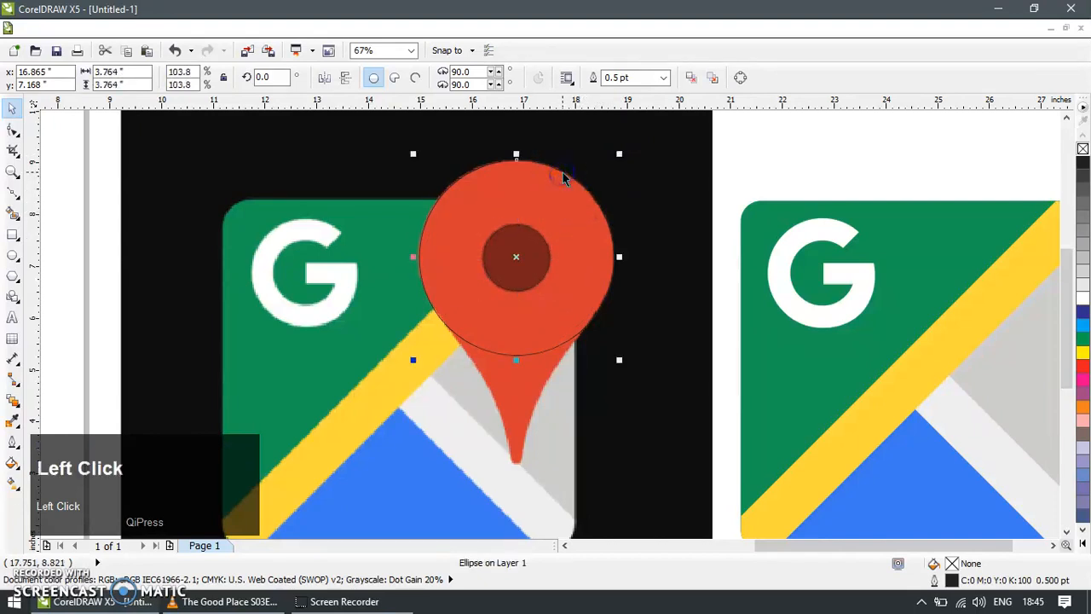
Draw a rectangle about 0.42 by 3.06 inches from the pin's head down to its tip
key(z)
drag(398, 268, 628, 499)
key(F6)
drag(529, 181, 569, 473)
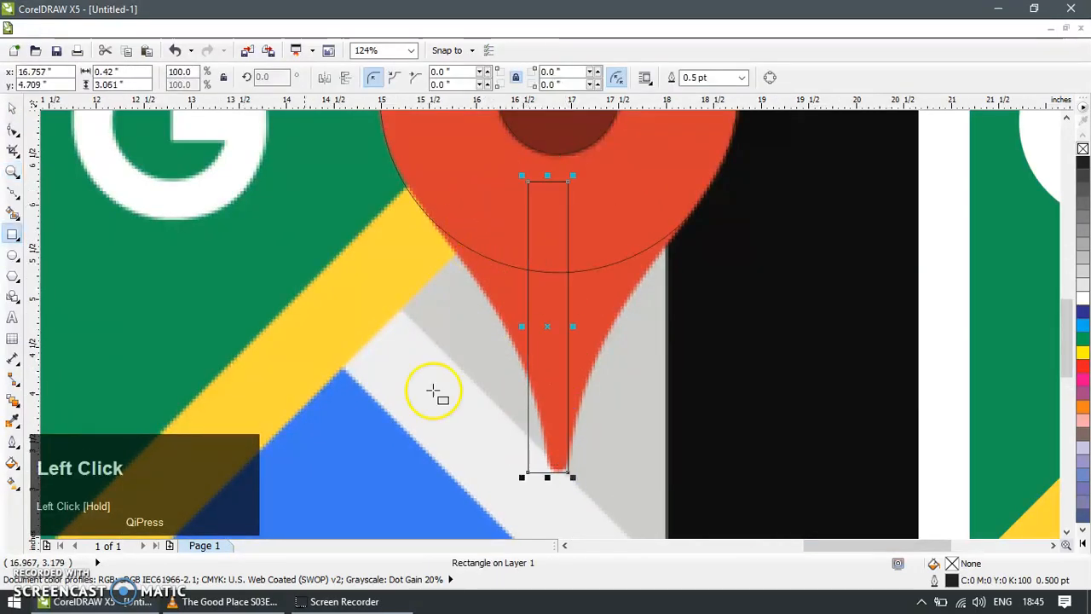
Narrow the pin stem rectangle to 0.21 inches wide and fully round its corners to a 0.105-inch radius
click(12, 113)
drag(522, 327, 542, 325)
key(F10)
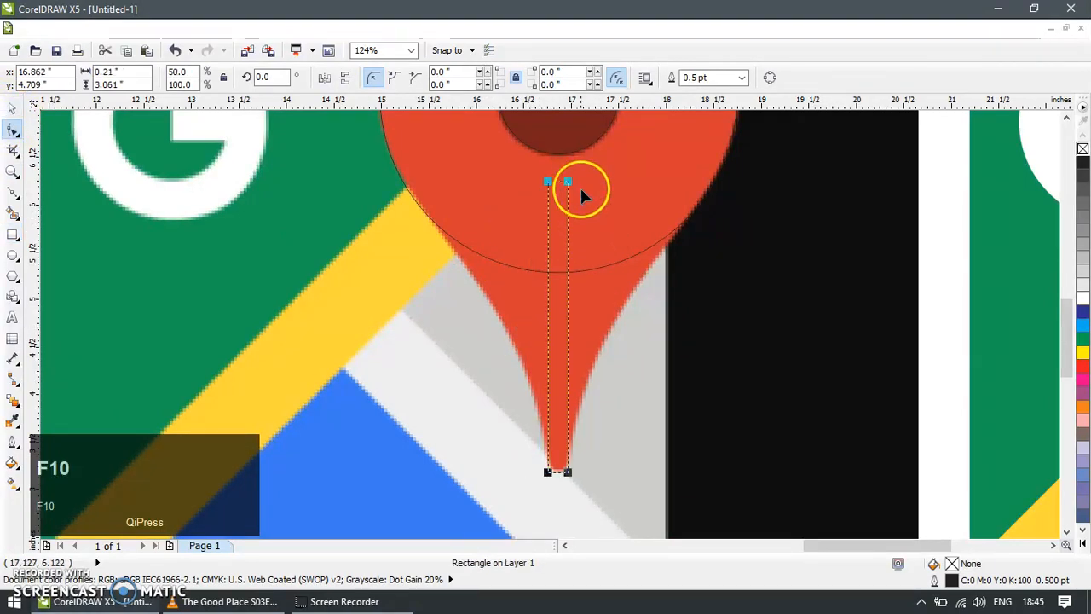
drag(567, 183, 593, 254)
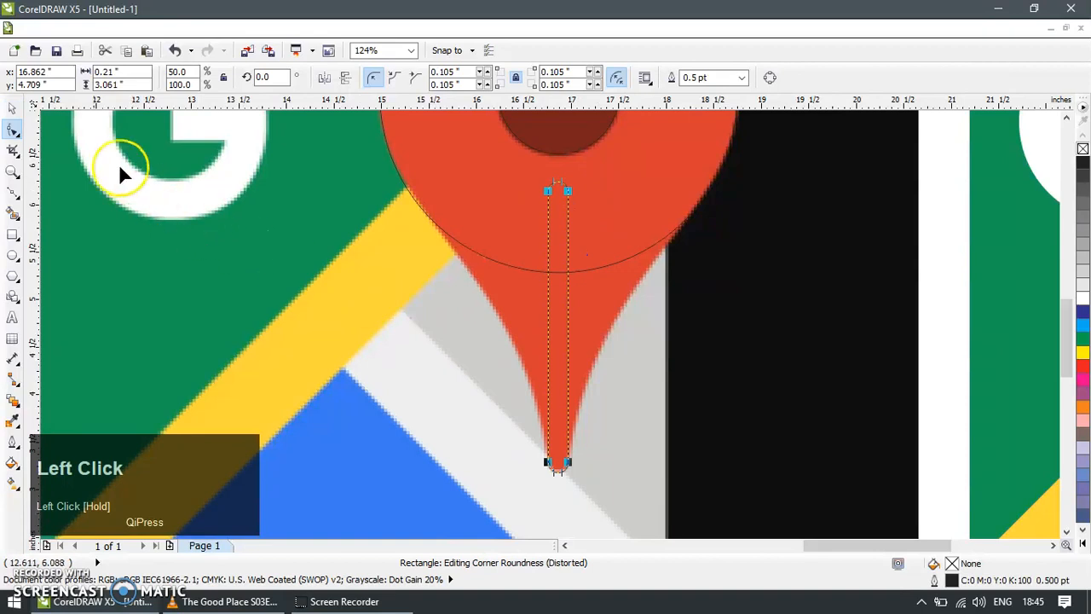
Align the rounded stem with the pin head circle on their vertical centre line and weld the two shapes
click(16, 113)
scroll(585, 236, down, 3)
shift+click(616, 252)
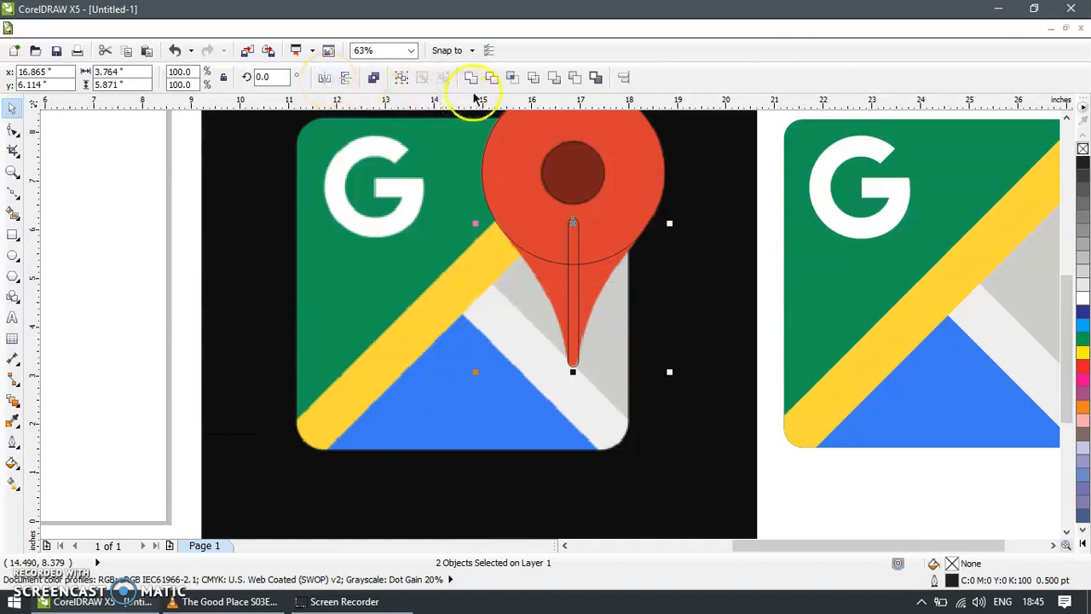
key(c)
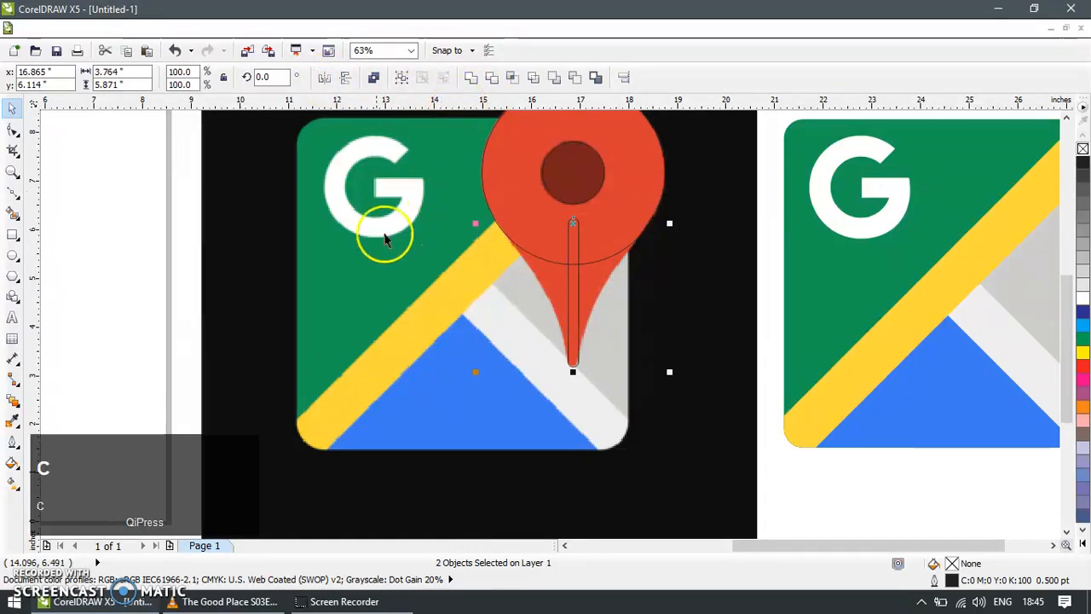
click(122, 236)
click(576, 288)
shift+click(602, 257)
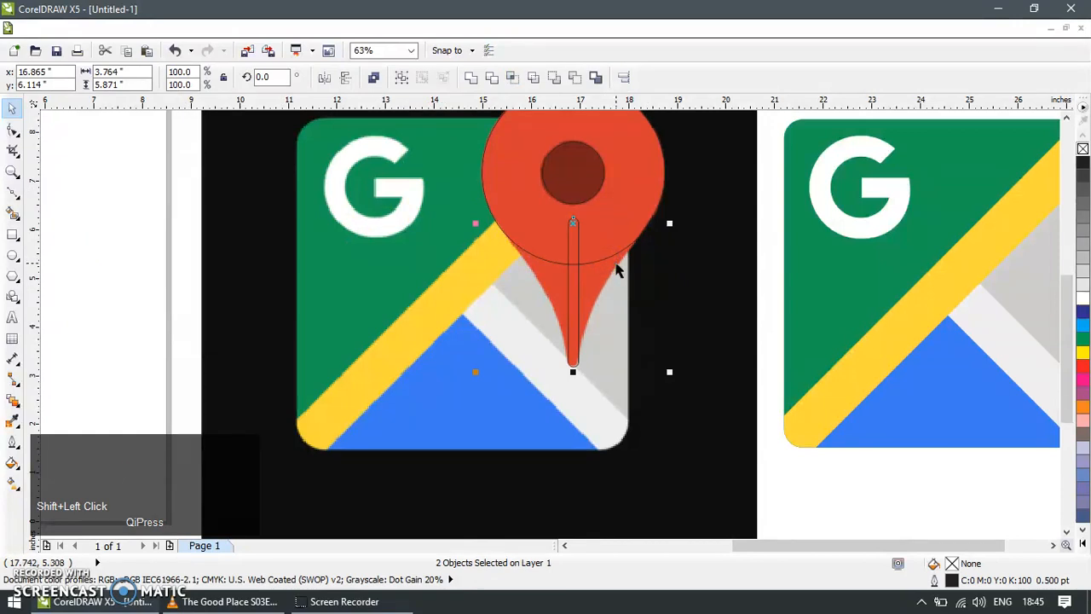
click(469, 80)
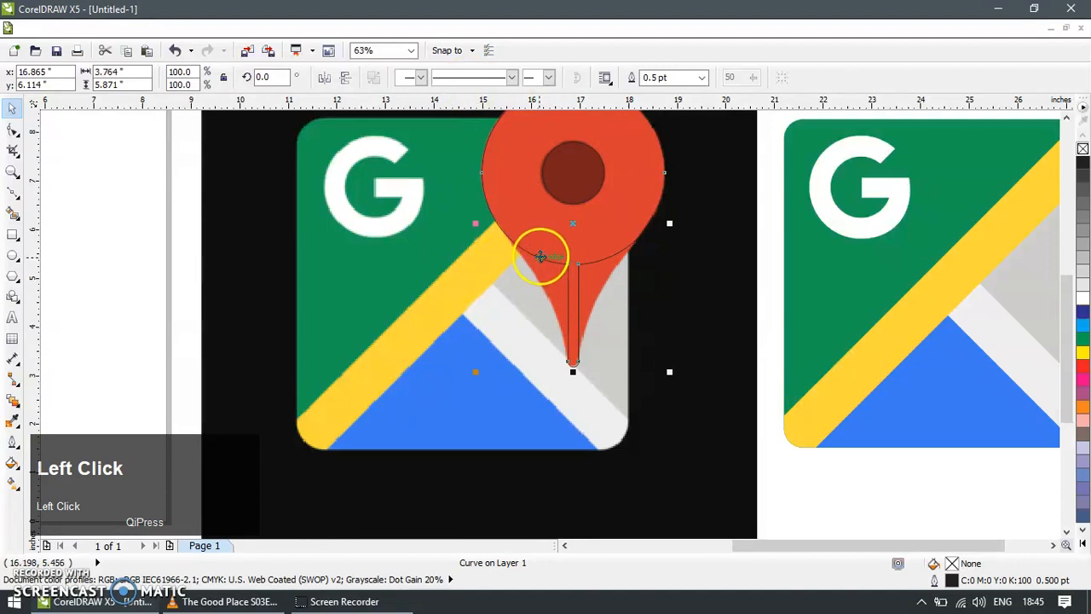
Add a node on the pin head's lower-left edge and remove the corner node where the head meets the stem's left side
key(F10)
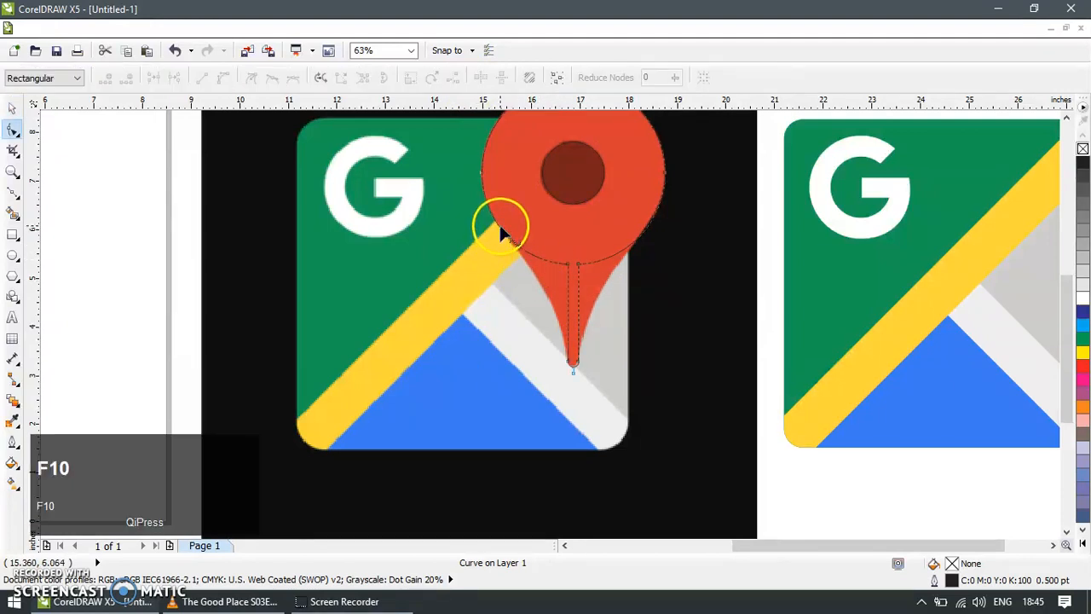
click(501, 227)
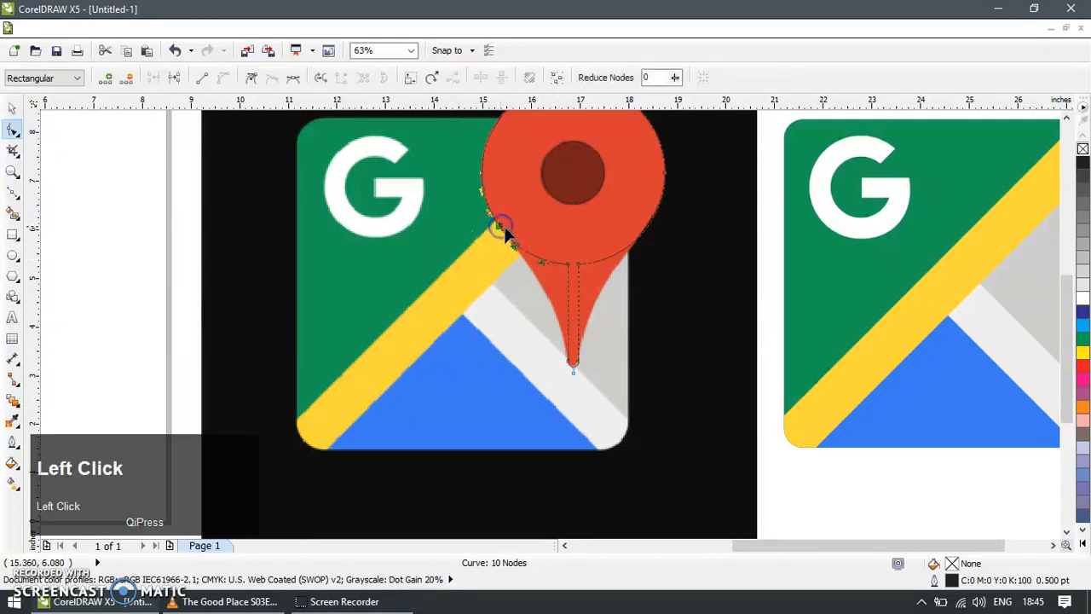
key(Delete)
click(566, 269)
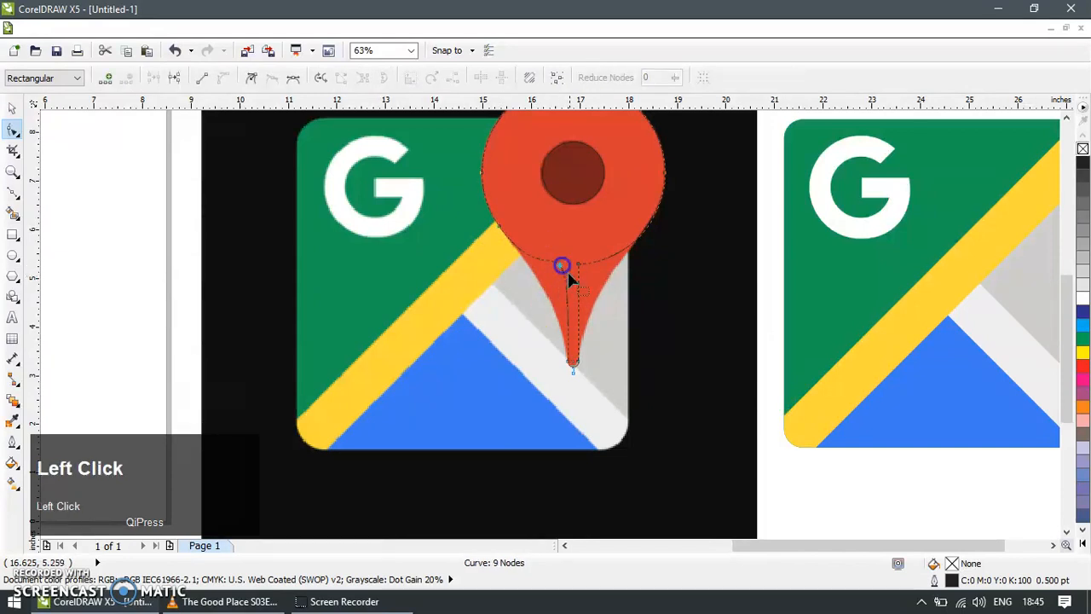
Make the pin outline's nodes cusps and bend its left side to follow the reference pin's taper
drag(573, 362, 558, 335)
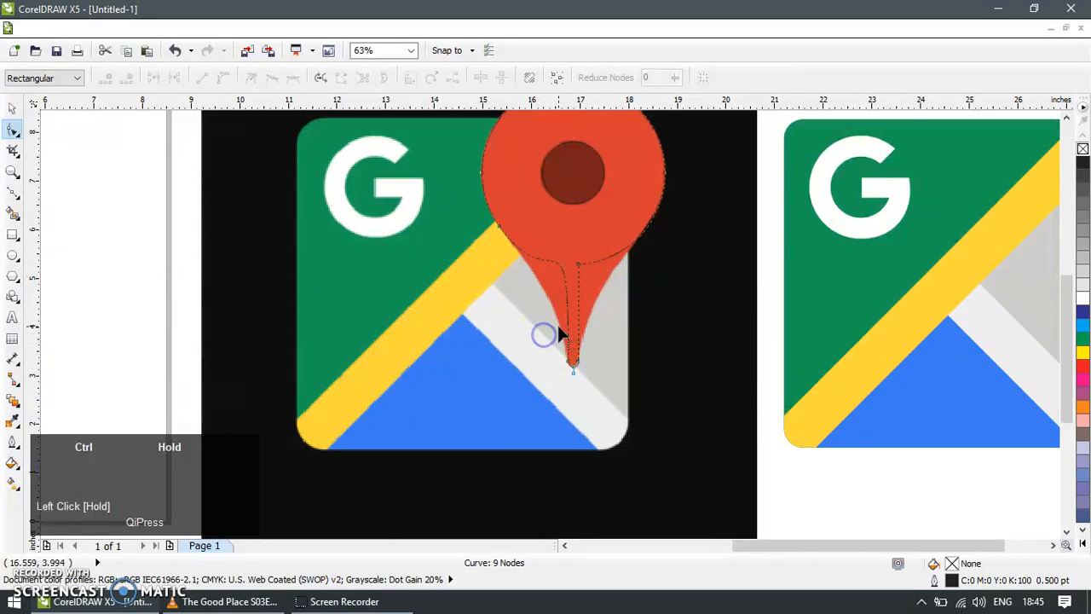
key(ctrl+a)
click(252, 83)
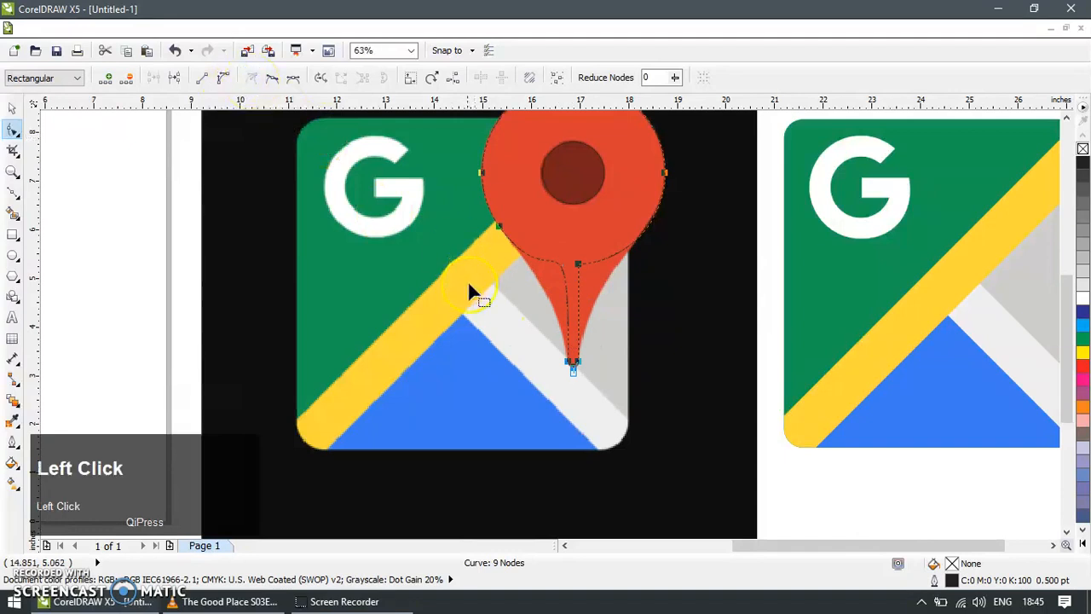
drag(575, 365, 551, 292)
click(13, 109)
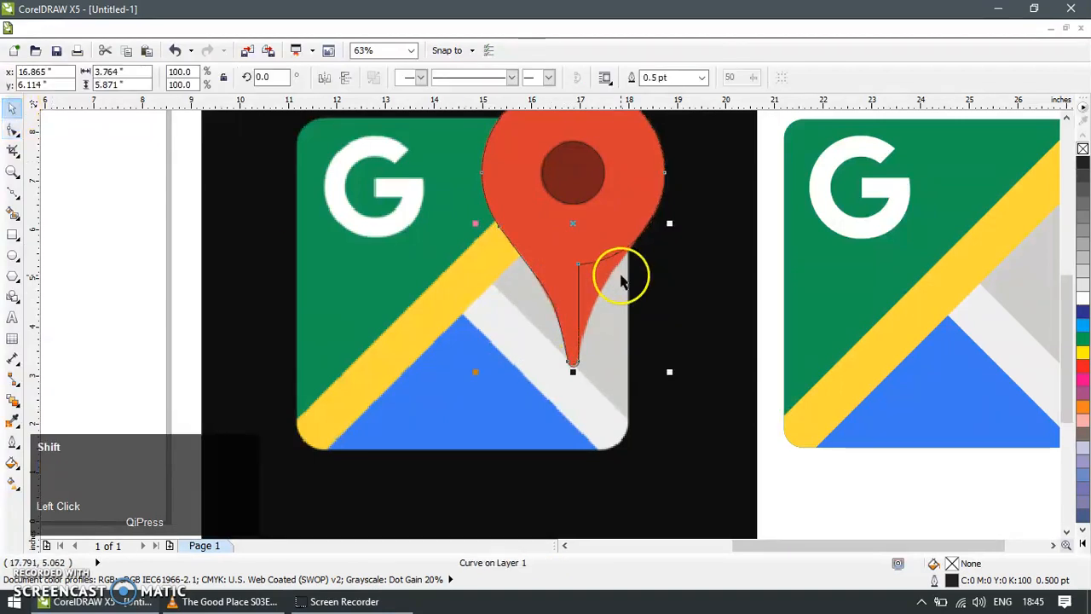
Move the pin outline and its inner circle off the reference icon onto the blank page
scroll(621, 272, down, 2)
click(631, 173)
drag(241, 149, 657, 352)
drag(638, 256, 346, 246)
click(356, 343)
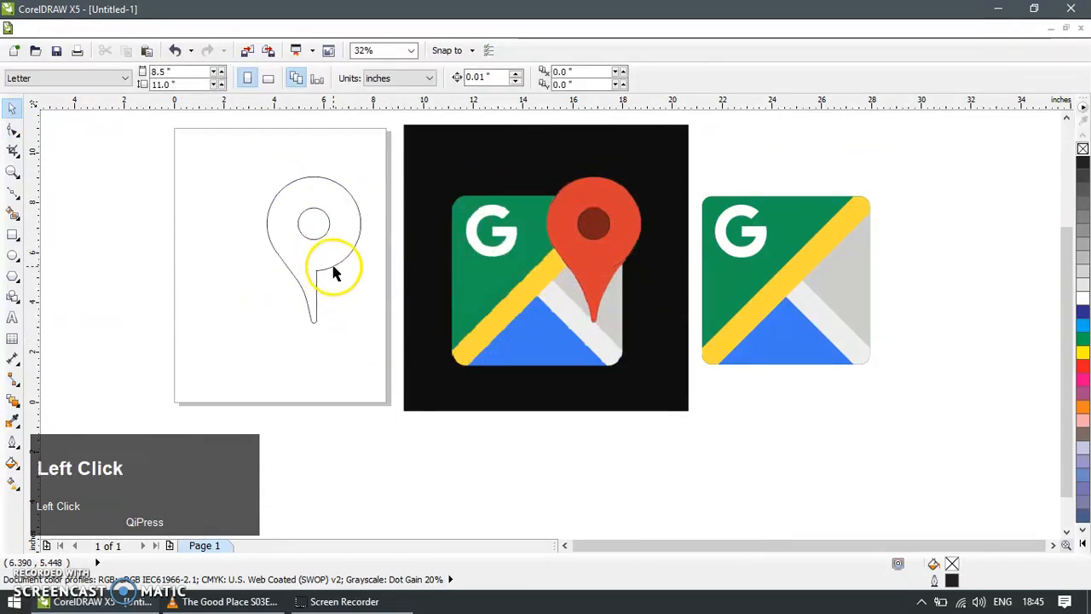
Duplicate the inner circle and turn the copy into a half-circle pie from 0 to 180 degrees
key(z)
click(328, 221)
click(7, 110)
click(404, 190)
key(ctrl+d)
click(394, 77)
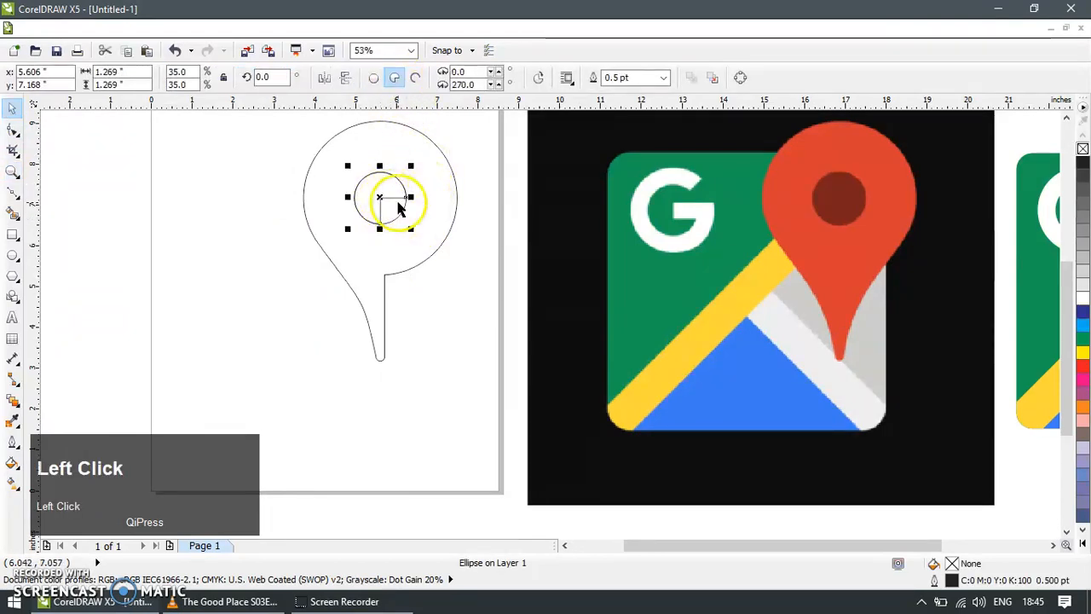
click(467, 85)
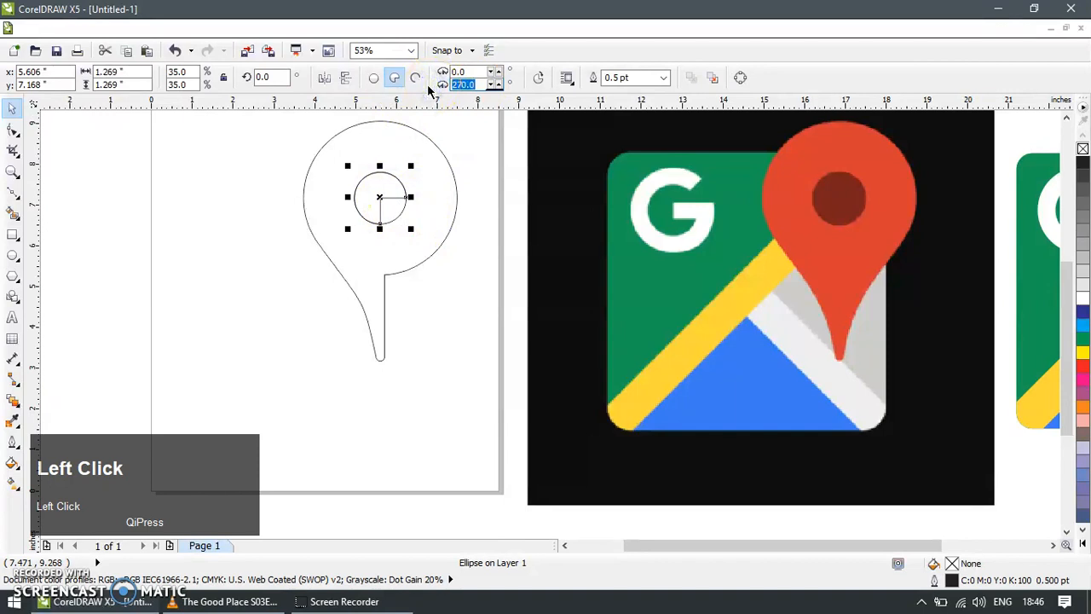
text(180)
key(Return)
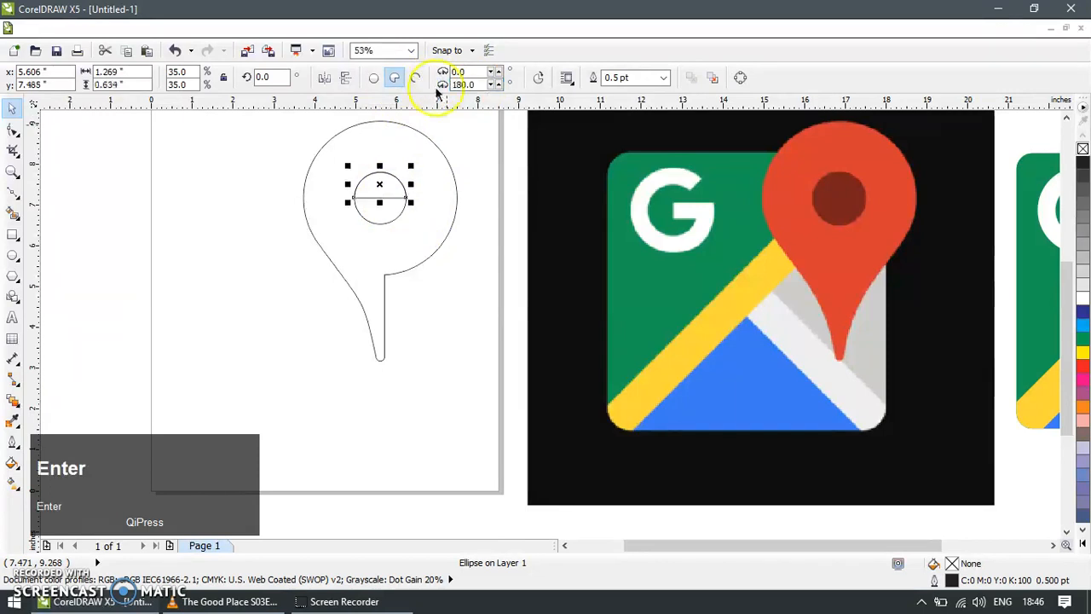
Rotate the half circle to 270 degrees and enlarge it to about 4.06 by 10.63 inches to cover the pin's right half
shift+click(399, 217)
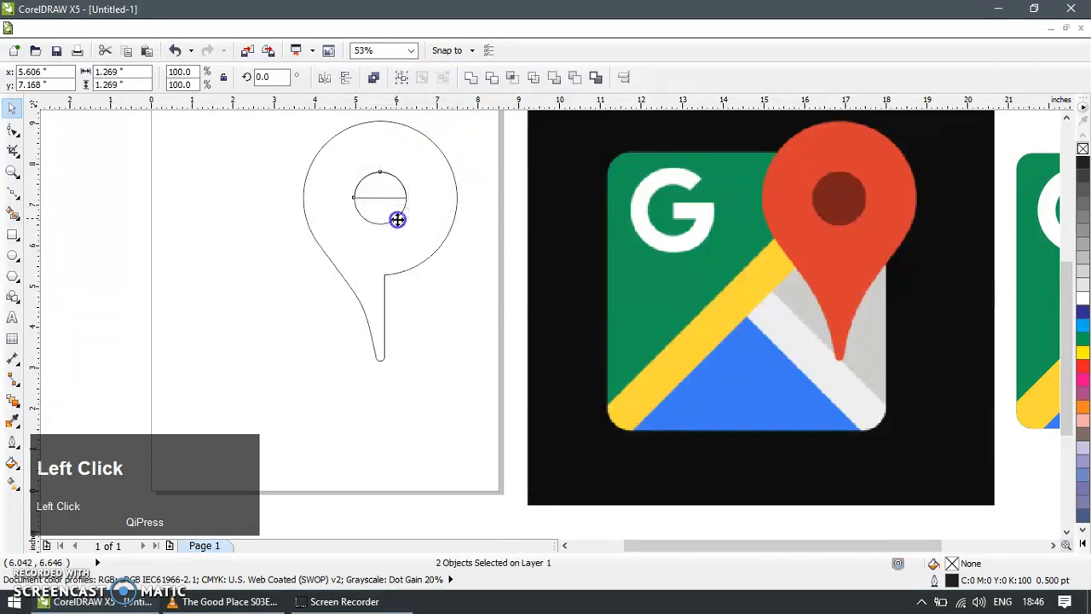
drag(413, 231, 352, 257)
drag(328, 259, 324, 255)
click(286, 307)
click(381, 195)
drag(413, 197, 448, 418)
Trim the pin's right half away with the large half circle and delete the half circle
shift+click(332, 267)
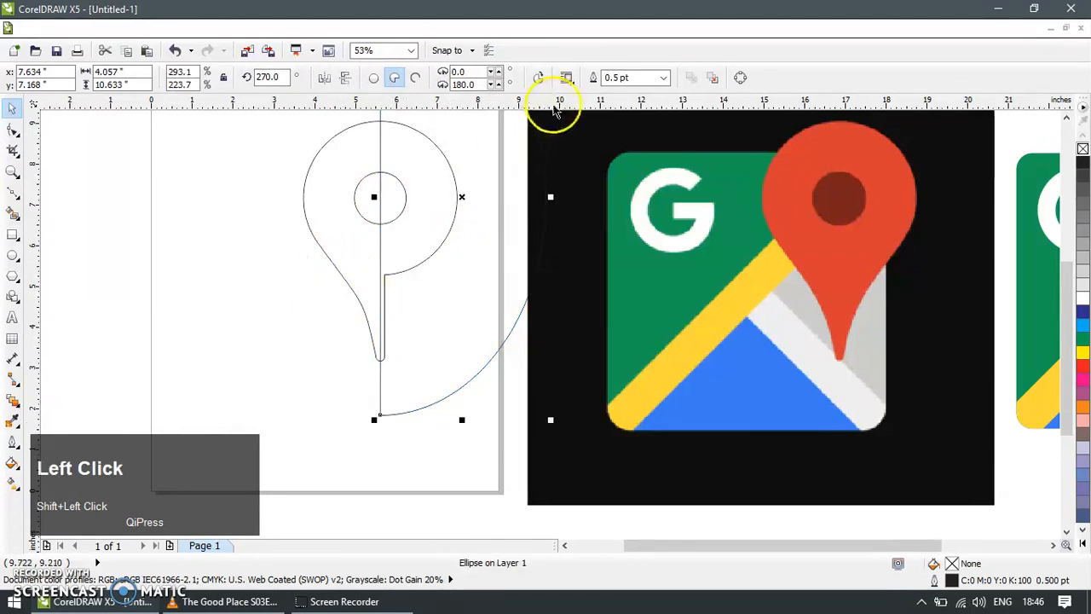
shift+click(339, 277)
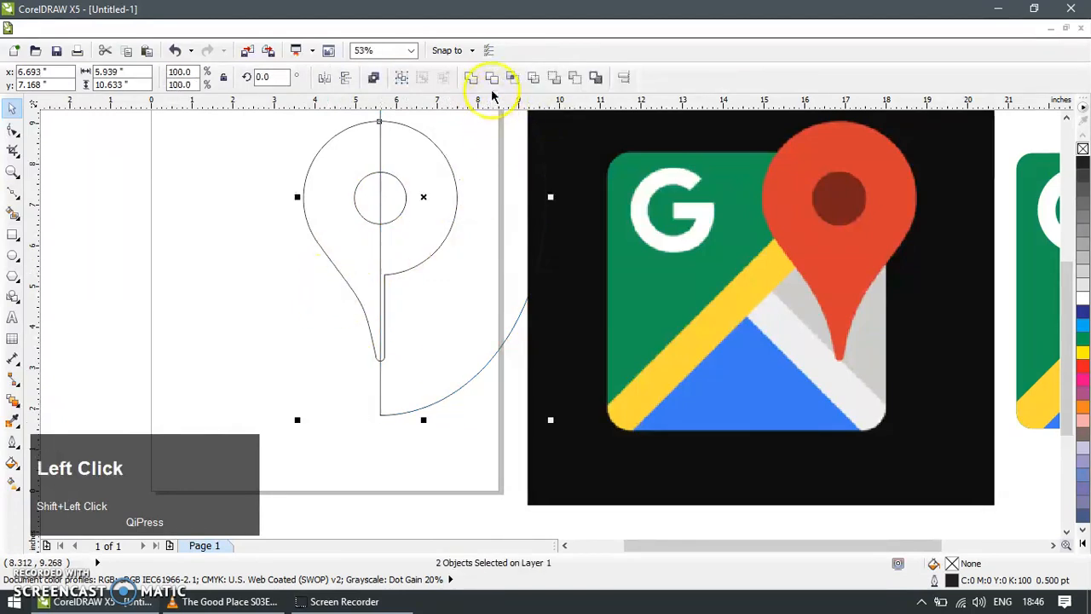
click(492, 78)
click(373, 339)
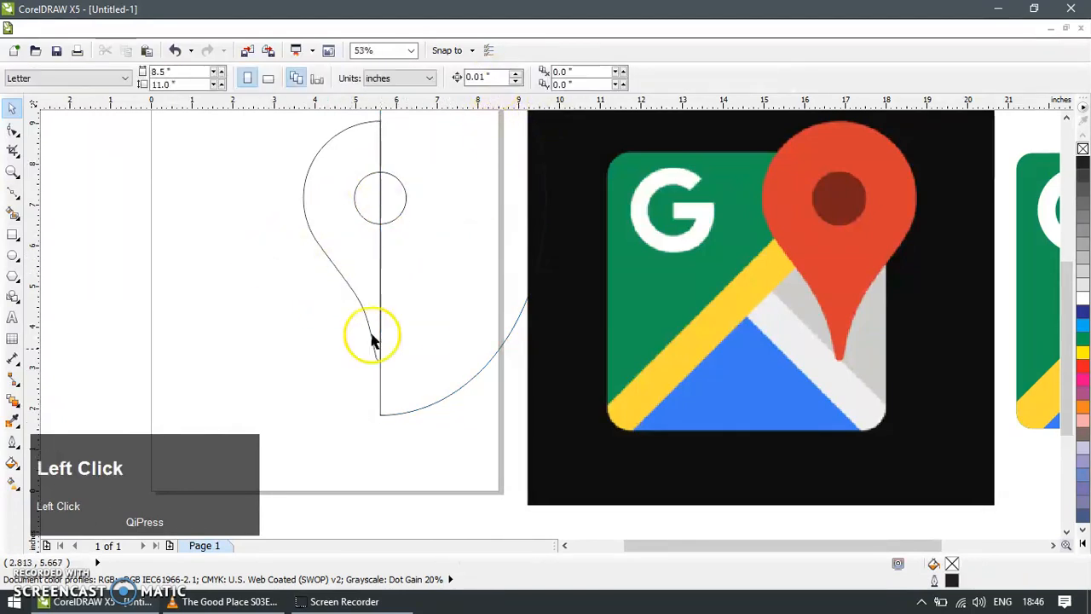
click(391, 415)
key(Delete)
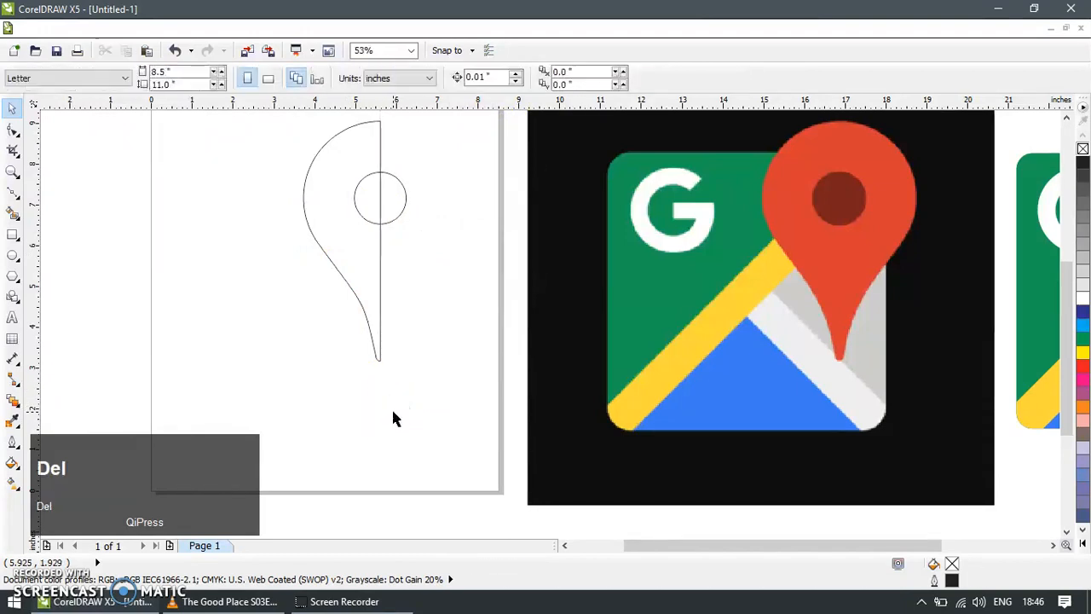
Duplicate the left pin half, mirror the copy to the right side and weld both halves into one pin
click(355, 290)
key(ctrl+d)
drag(298, 242, 434, 248)
shift+click(324, 252)
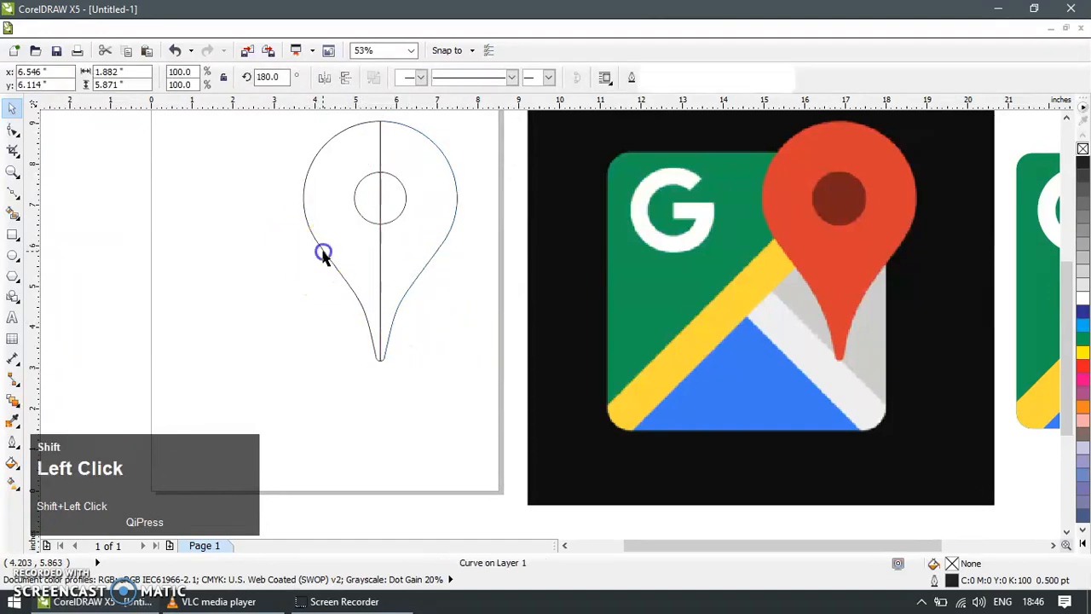
click(472, 79)
click(420, 335)
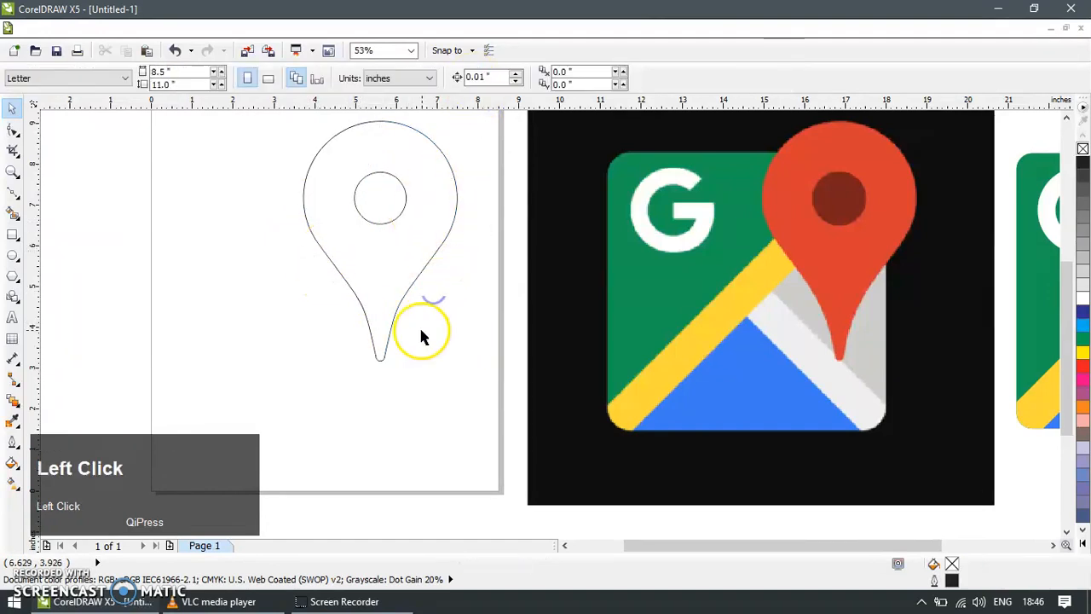
click(405, 294)
click(414, 365)
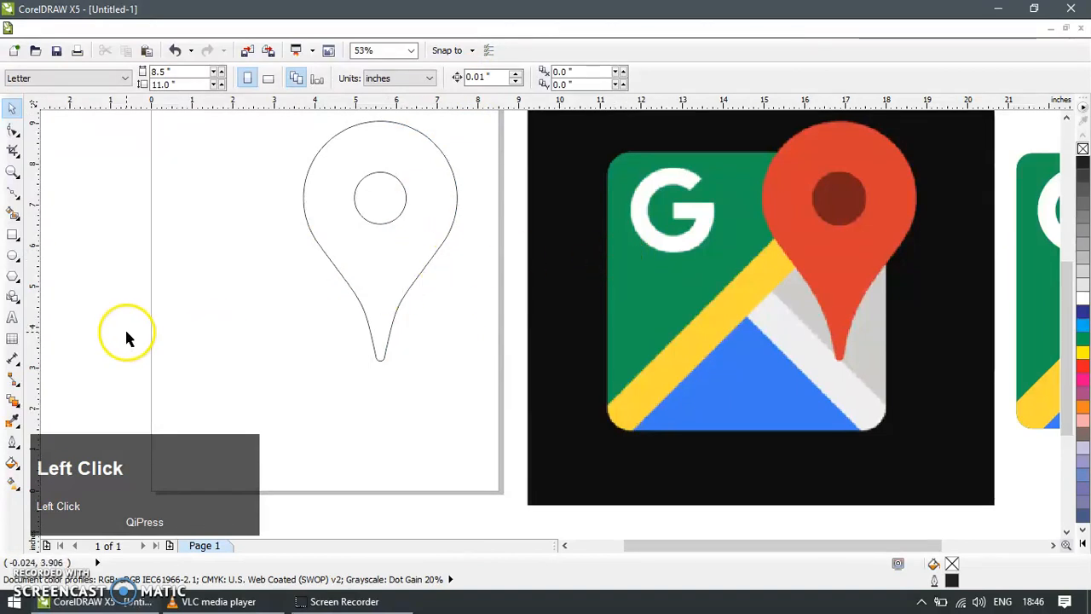
Fill the pin shape with the red sampled from the reference pin
click(346, 292)
click(12, 420)
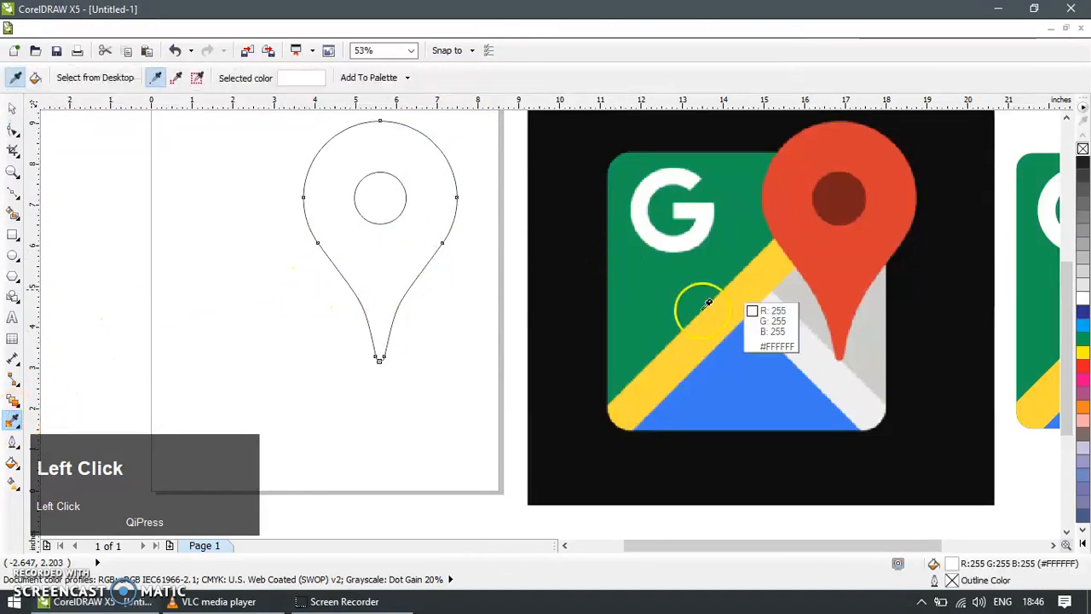
click(815, 238)
click(373, 257)
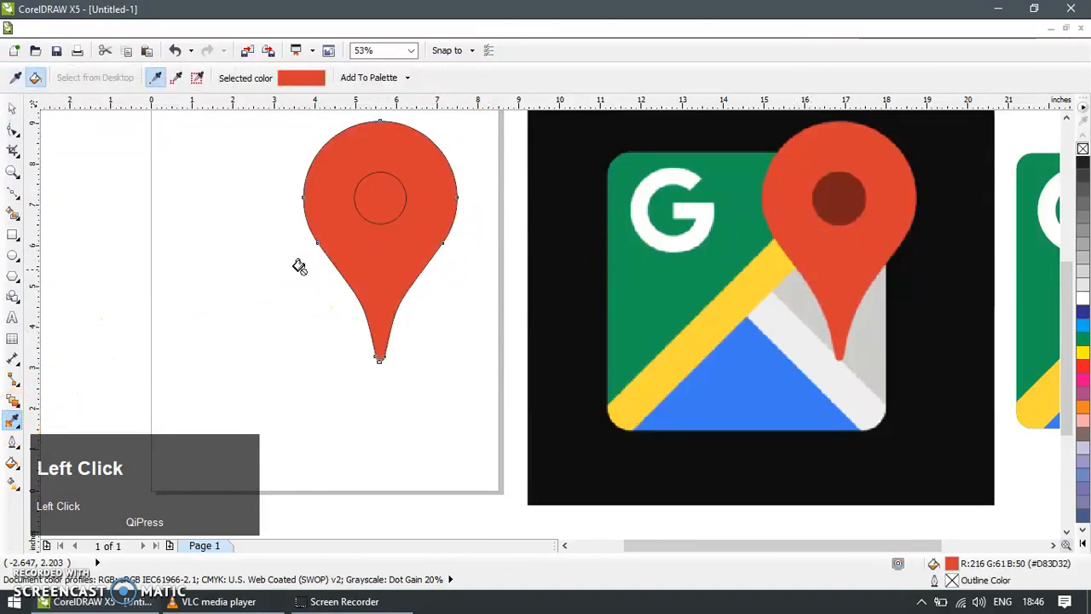
Fill the pin's inner circle with the dark red sampled from the reference pin's dot
key(shift)
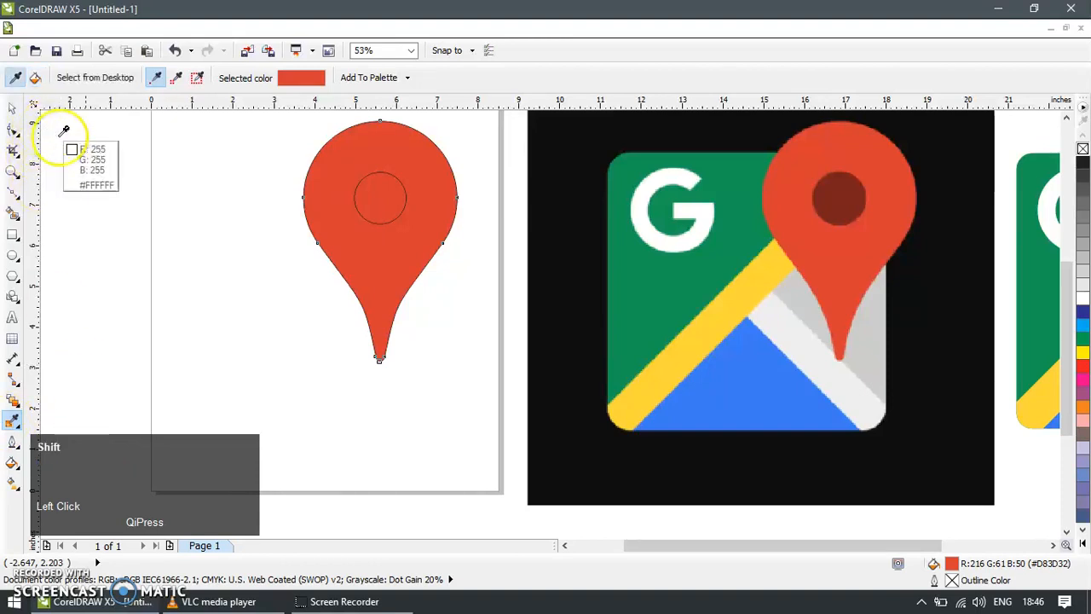
key(shift)
shift+click(852, 196)
click(373, 185)
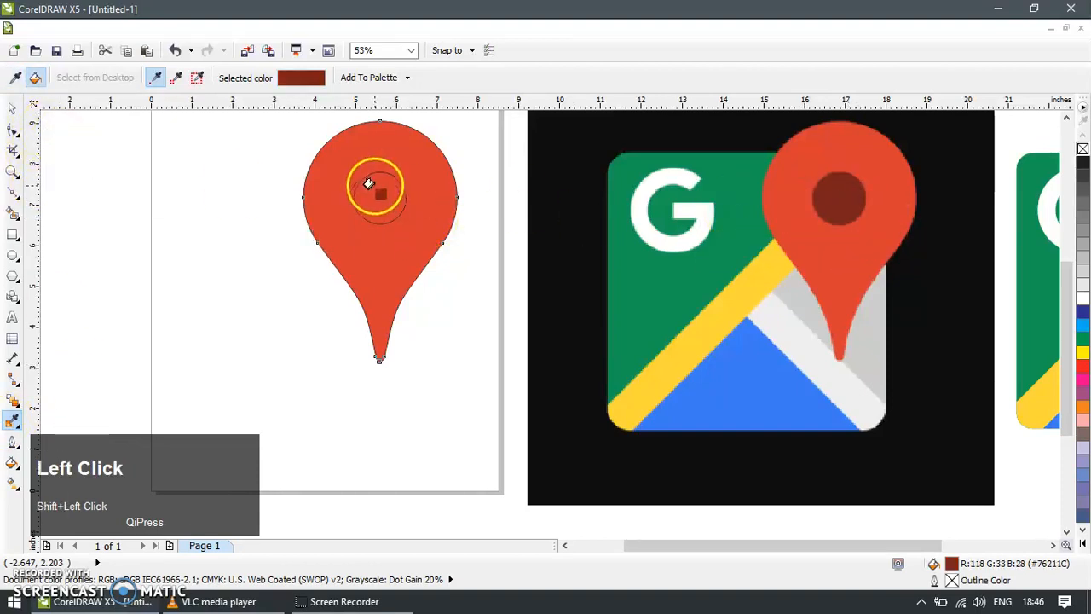
Remove the outlines from the pin and its inner dot
click(12, 107)
click(244, 227)
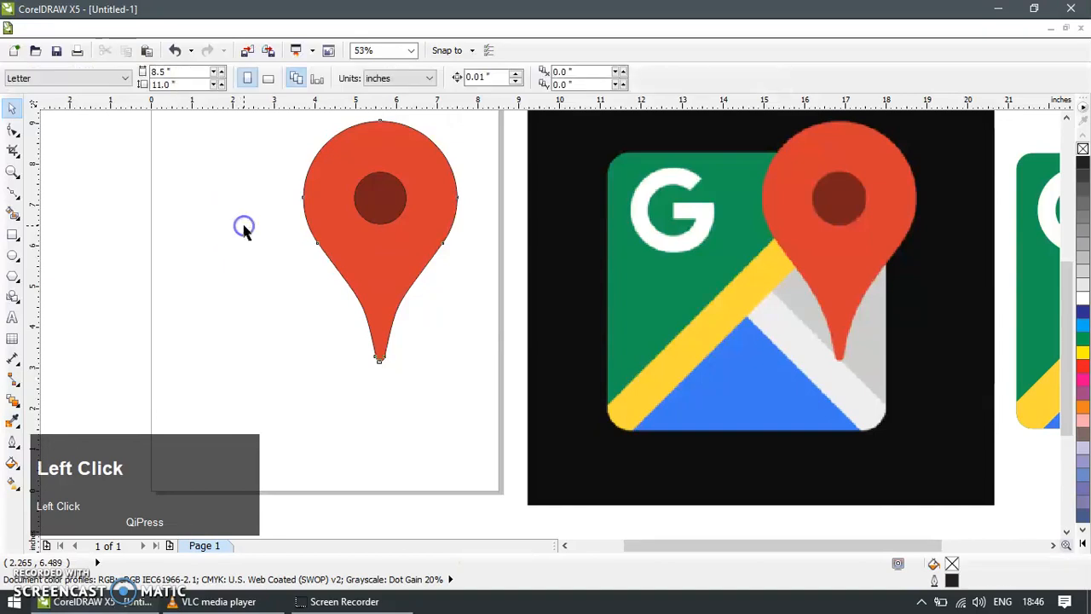
scroll(244, 247, down, 1)
drag(250, 177, 404, 336)
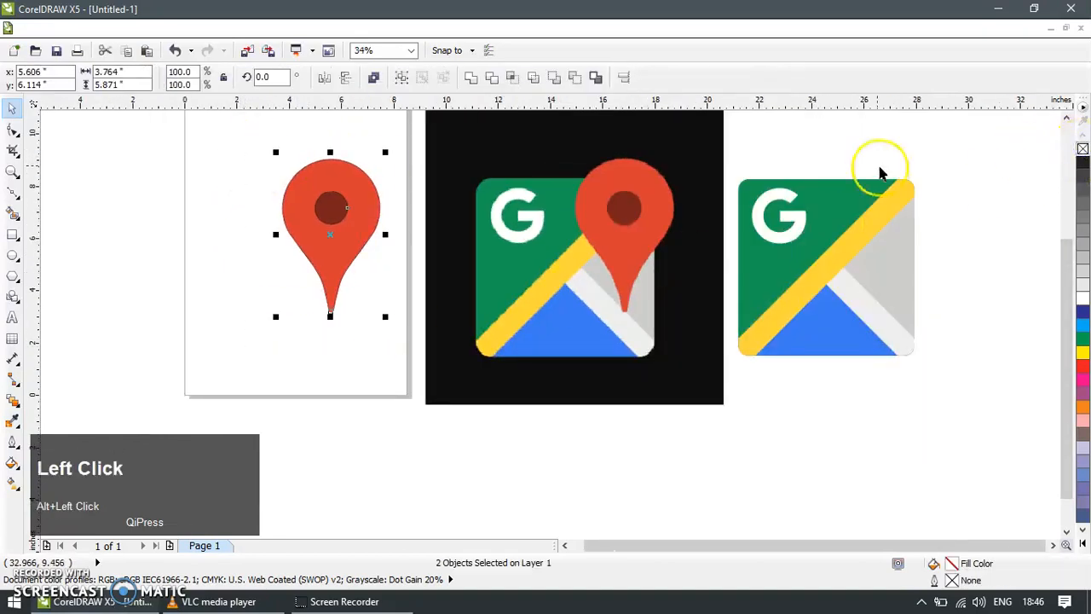
click(918, 143)
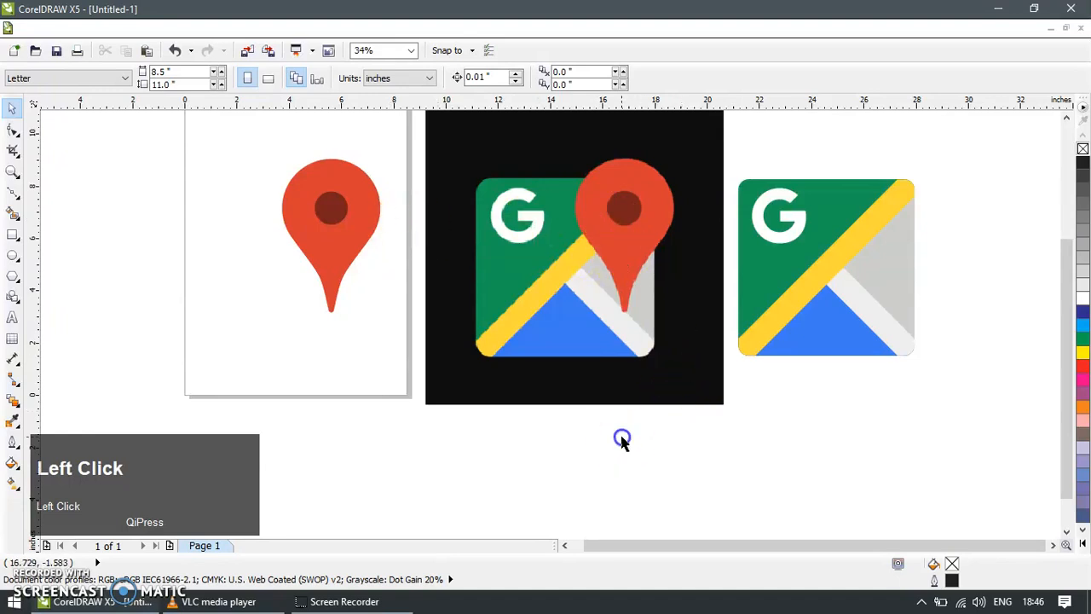
Draw a spacer rectangle from the reference tile's left edge to its pin's left edge, and place the vector pin over the reference pin
key(F6)
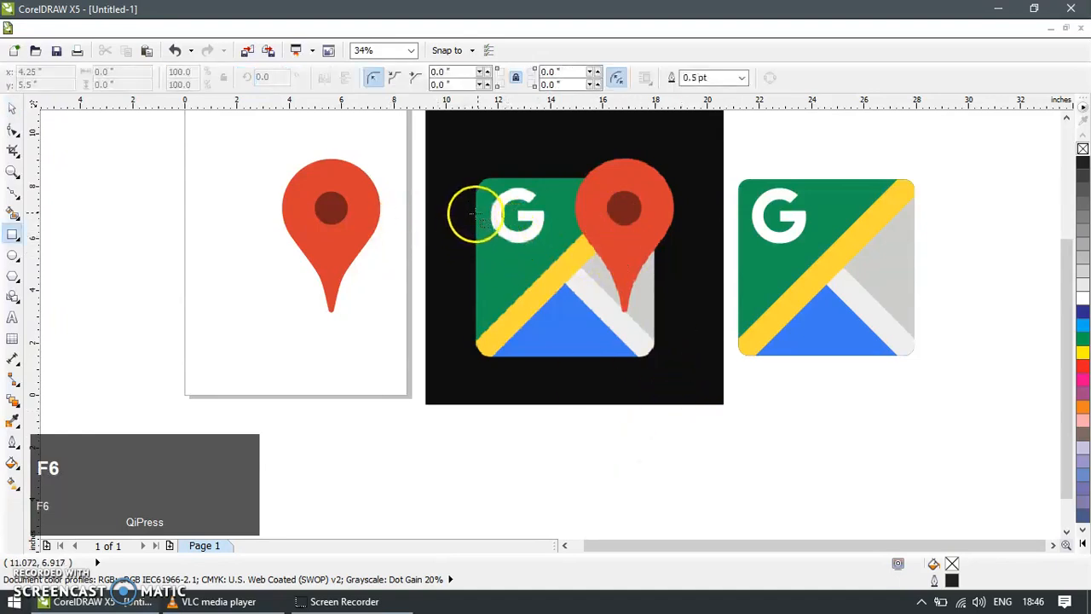
drag(477, 208, 575, 270)
click(14, 111)
drag(134, 139, 384, 348)
drag(338, 236, 634, 244)
click(331, 327)
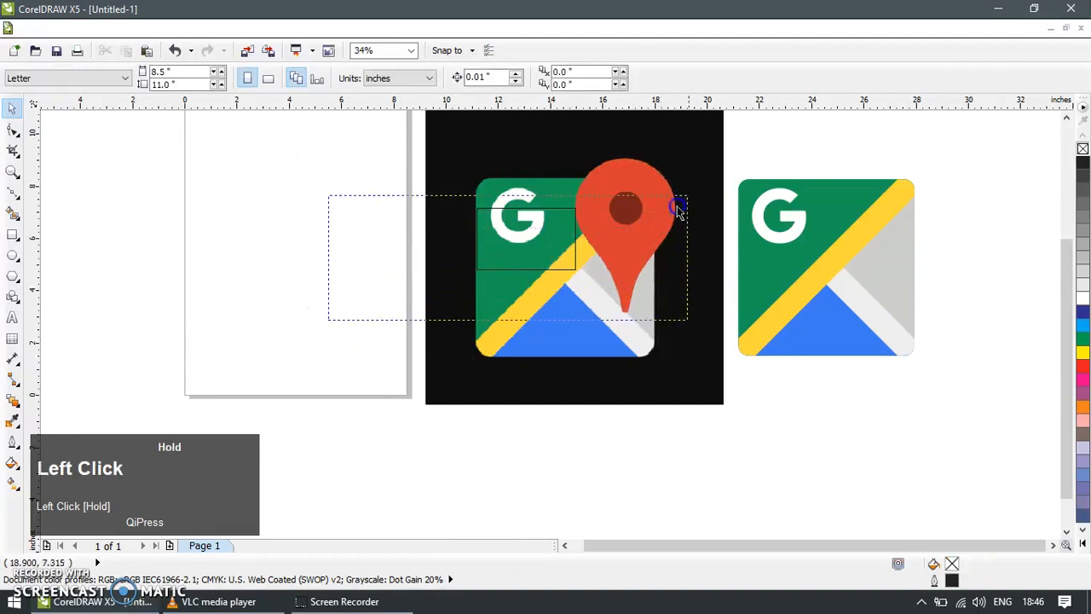
Group the pin, its dot and the spacer rectangle, and align the group to the vector tile's left edge
drag(702, 154, 704, 155)
key(ctrl+g)
shift+click(820, 200)
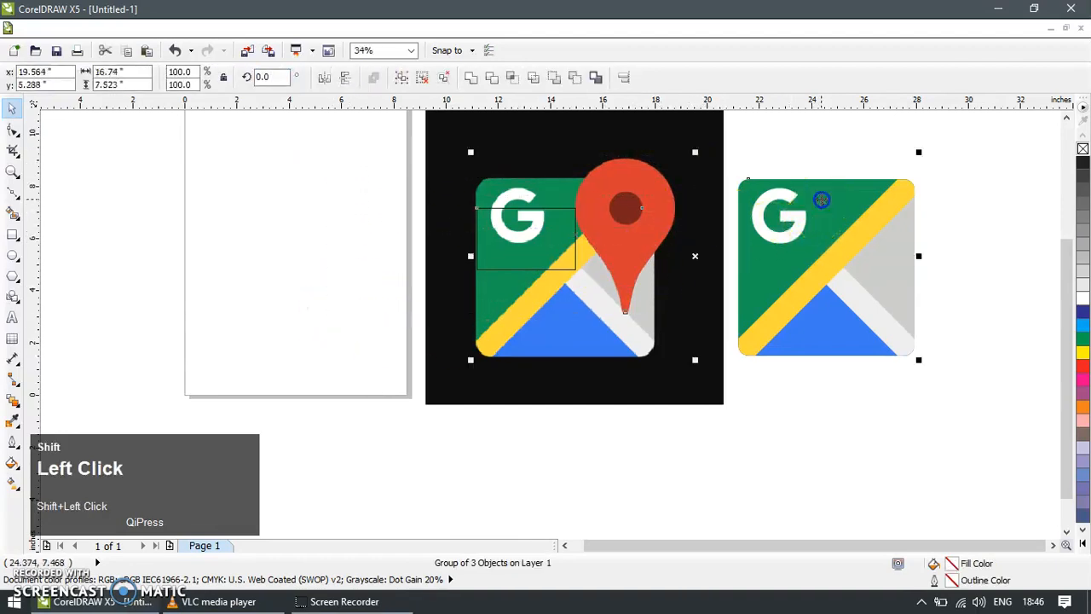
key(l)
click(812, 142)
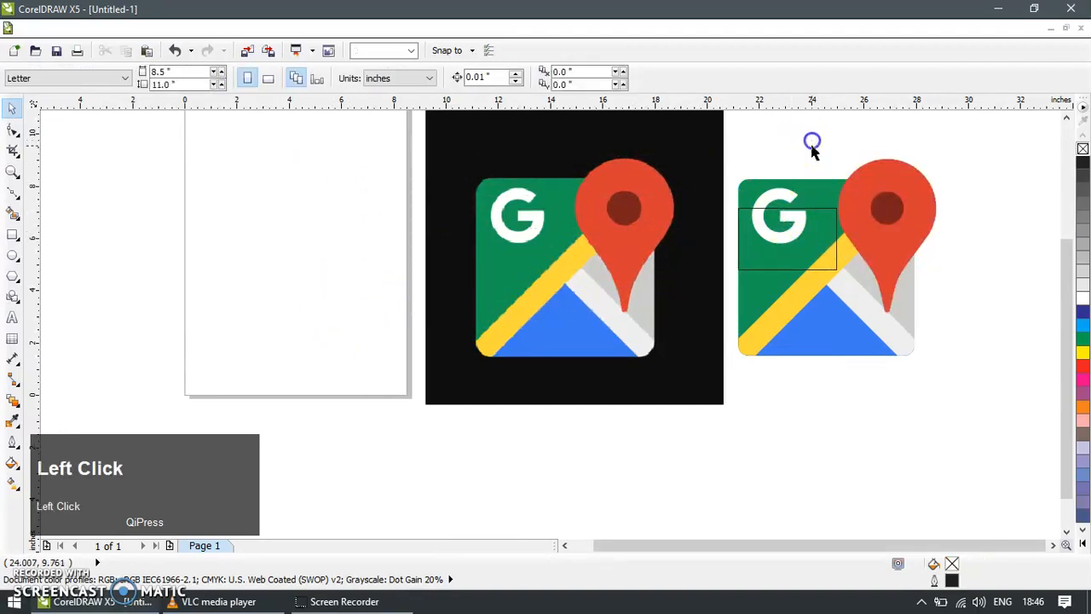
Delete the spacer rectangle and nudge the white G slightly down on the green tile
ctrl+click(836, 220)
key(Delete)
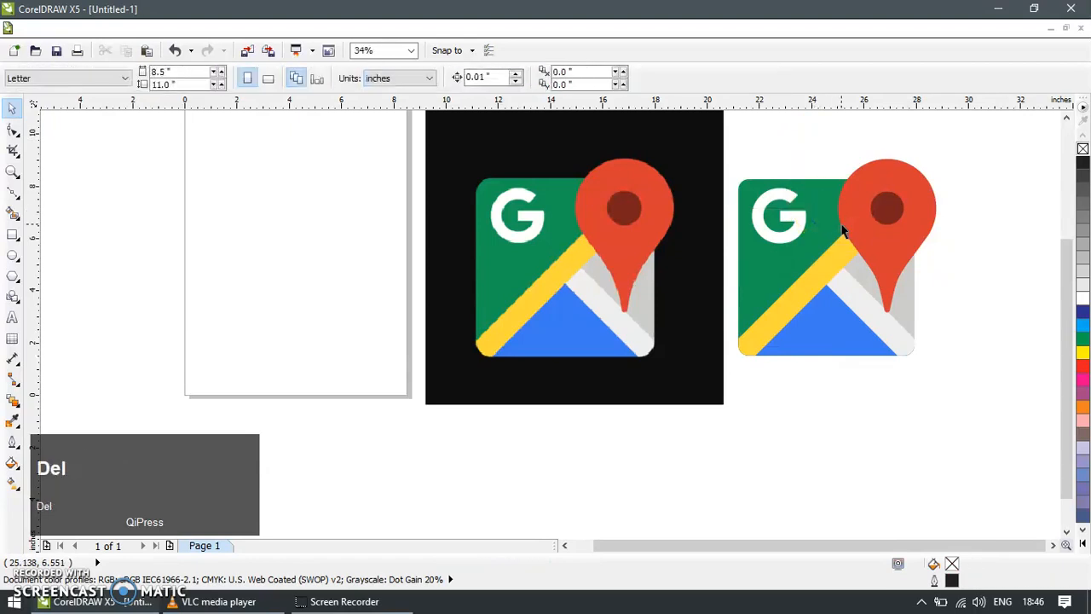
ctrl+click(790, 240)
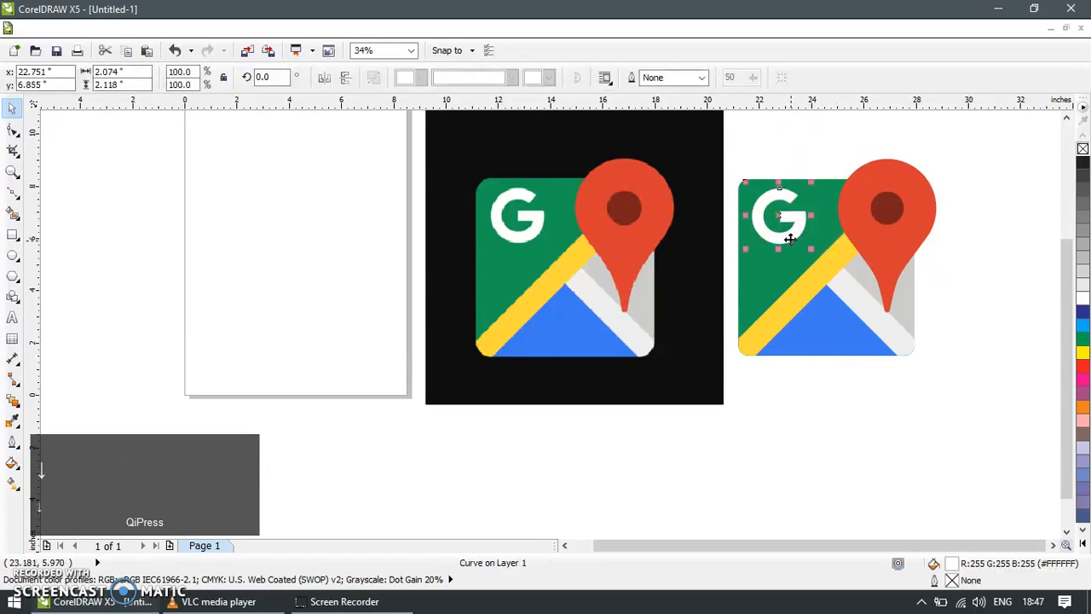
click(803, 365)
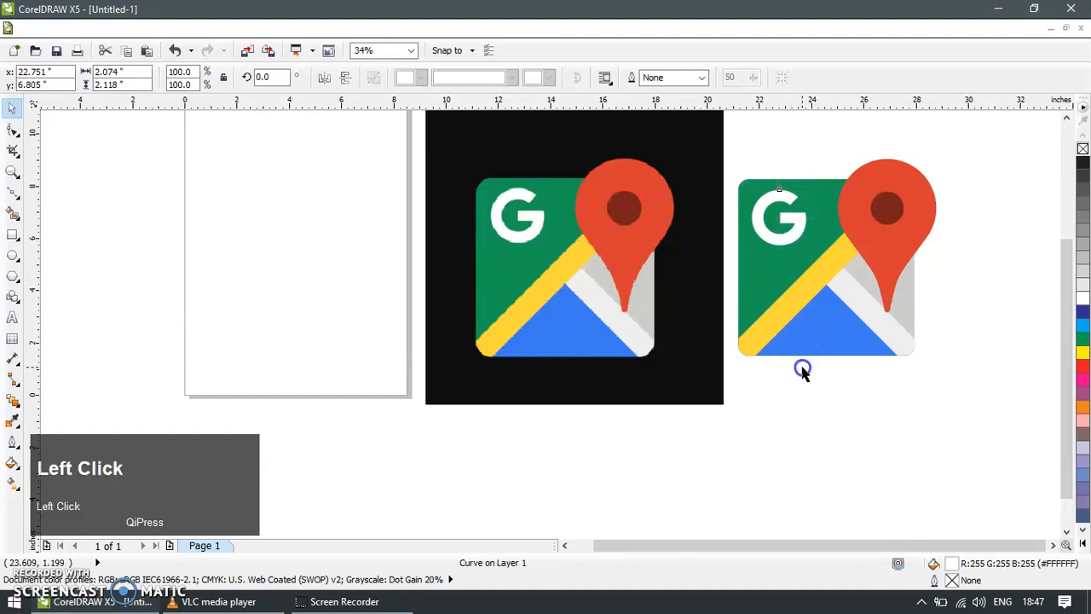
Draw a square about 11.87 inches wide around the whole vector icon as its background
scroll(701, 452, down, 1)
drag(736, 404, 846, 356)
click(742, 351)
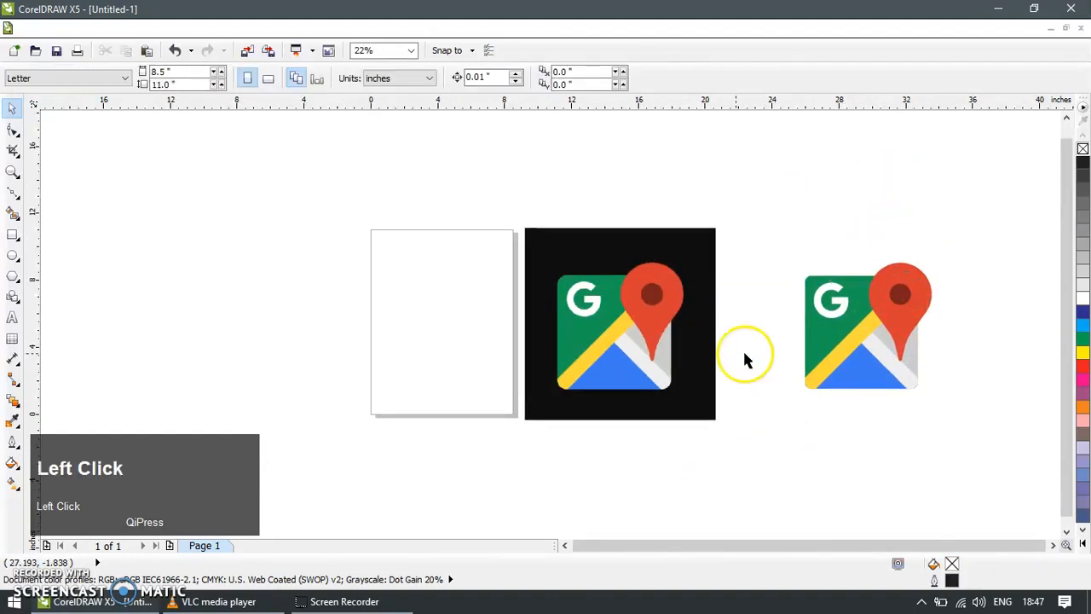
click(12, 171)
drag(494, 190, 1030, 472)
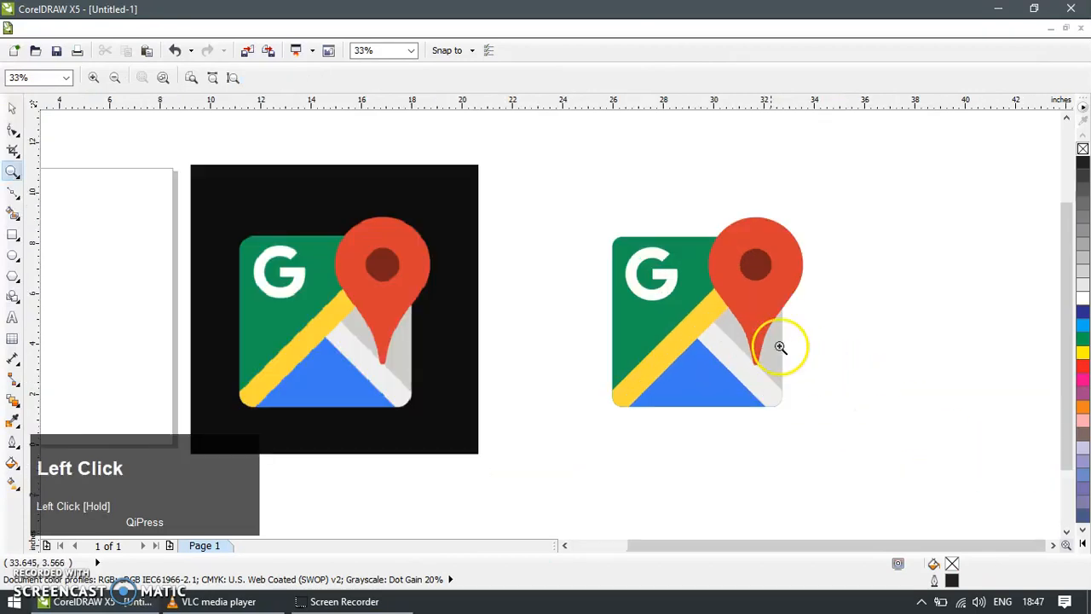
key(r)
key(F6)
drag(542, 179, 841, 470)
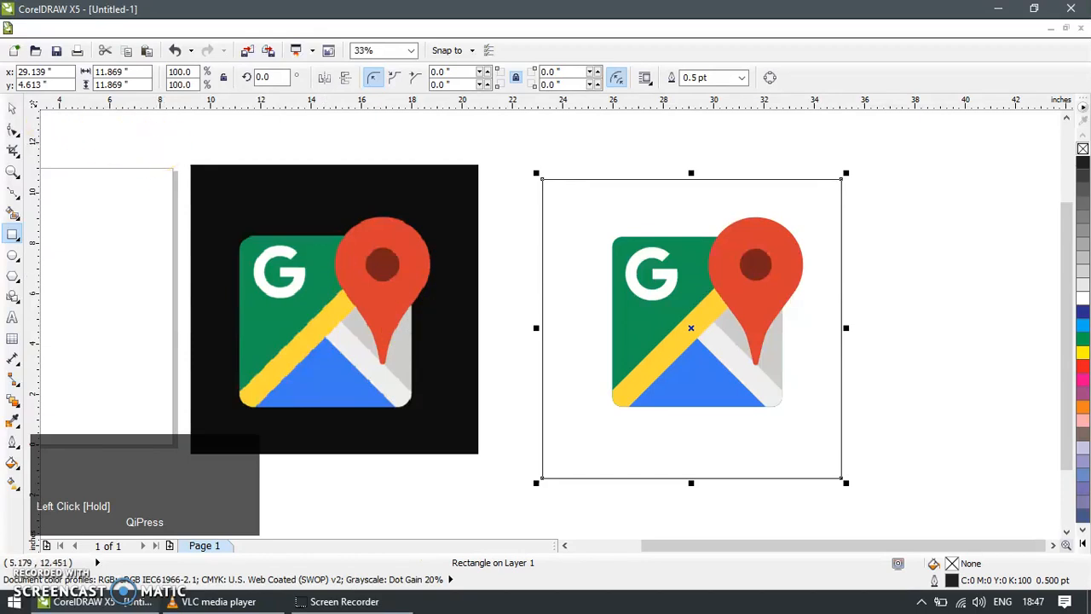
click(12, 109)
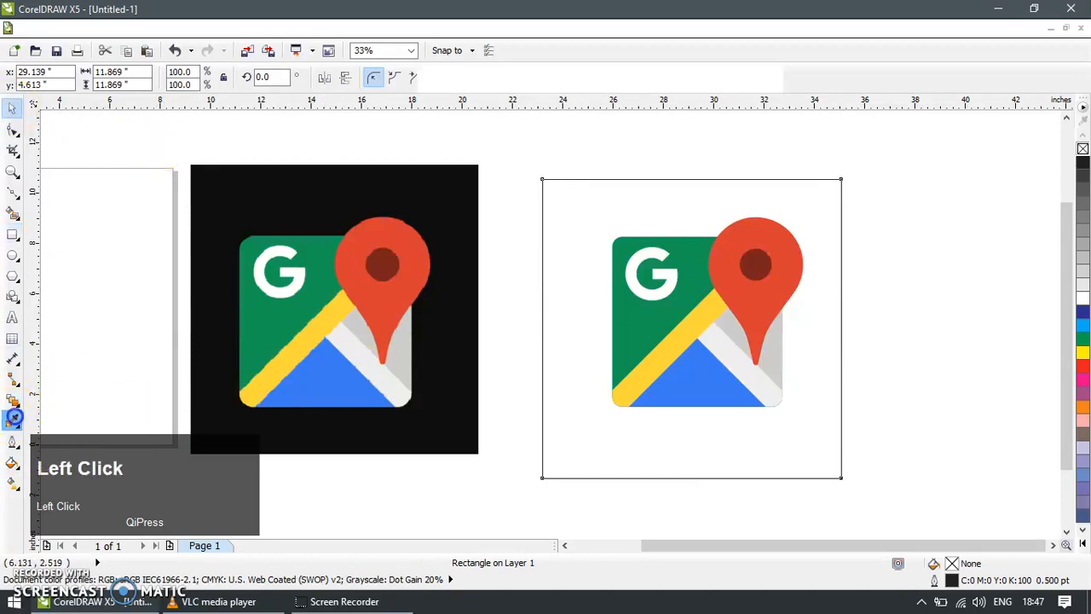
Fill the square with the near-black sampled from the reference background and send it behind the vector icon
click(12, 418)
click(320, 190)
click(554, 206)
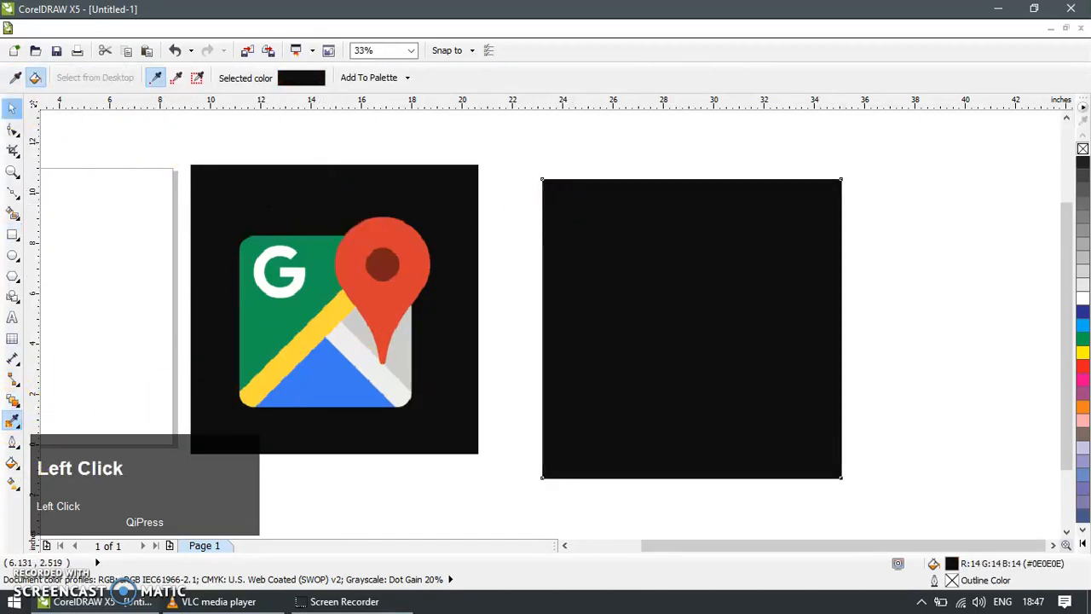
click(11, 109)
key(shift+Page_Down)
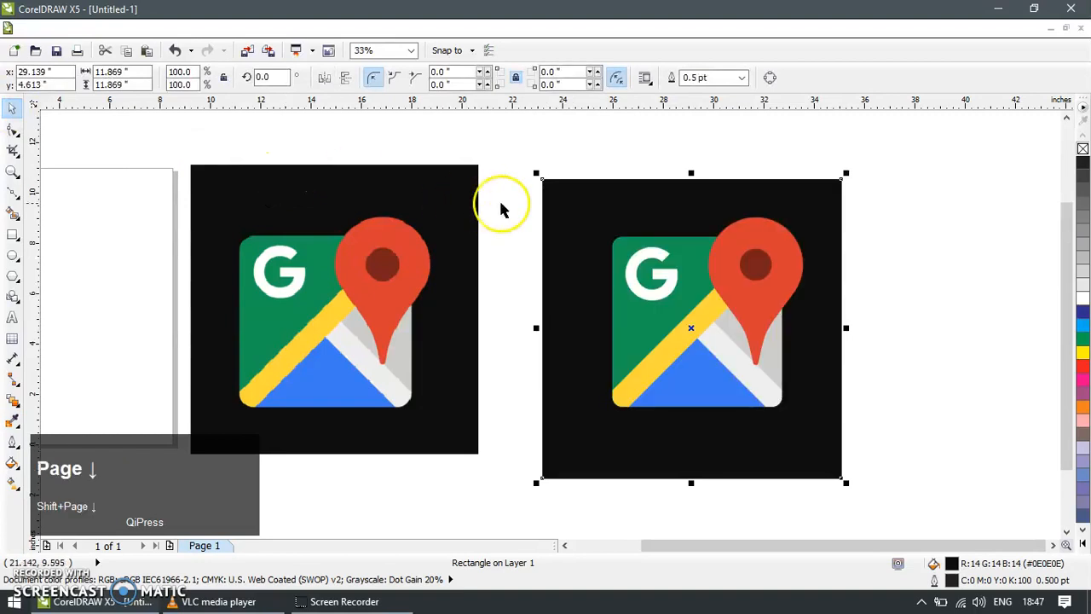
Remove the background square's outline and align it with the vector tile by horizontal and vertical centres
drag(587, 205, 592, 195)
alt+click(1080, 148)
drag(911, 158, 719, 431)
shift+click(699, 251)
key(c)
key(e)
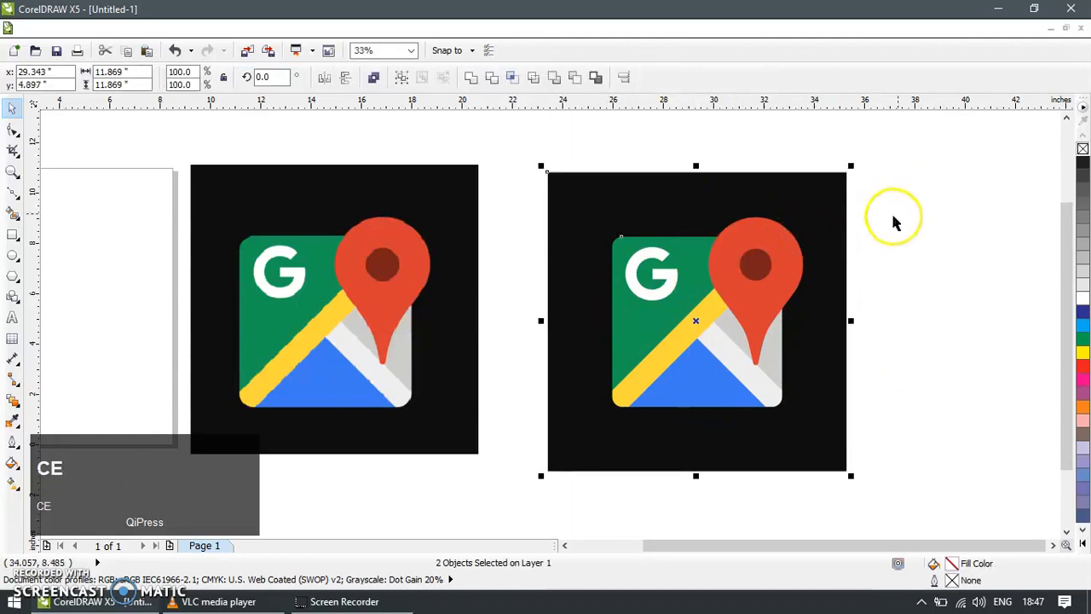
Group the vector icon with its black background square and move the group closer to the reference image
scroll(891, 220, down, 2)
drag(896, 163, 640, 438)
key(ctrl+g)
drag(716, 335, 687, 325)
Add the Arial text "original" above the reference image and enlarge it to about 190 pt
key(z)
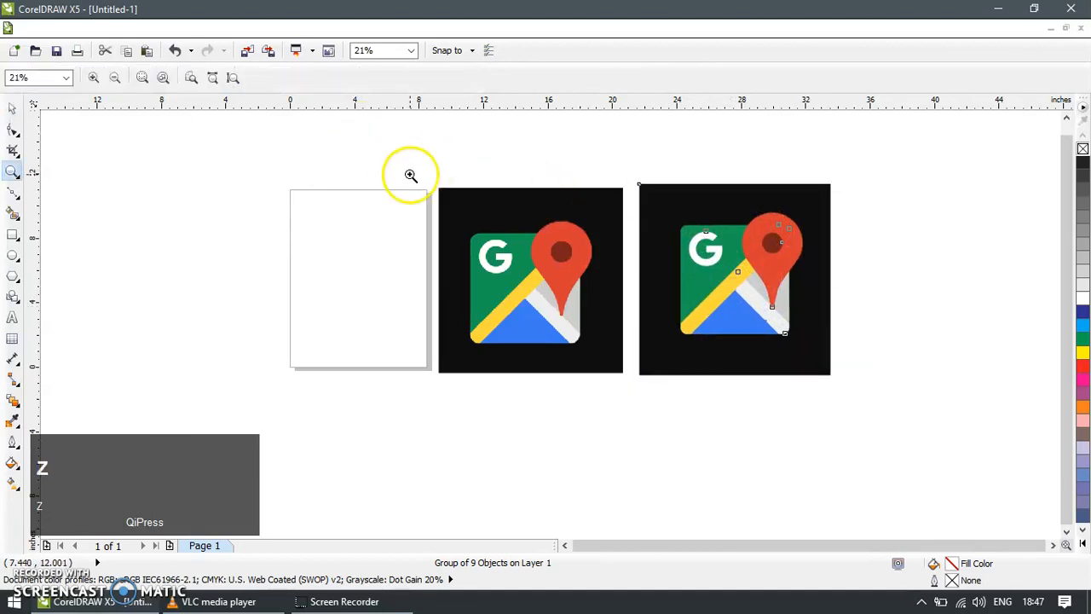
key(F8)
click(460, 161)
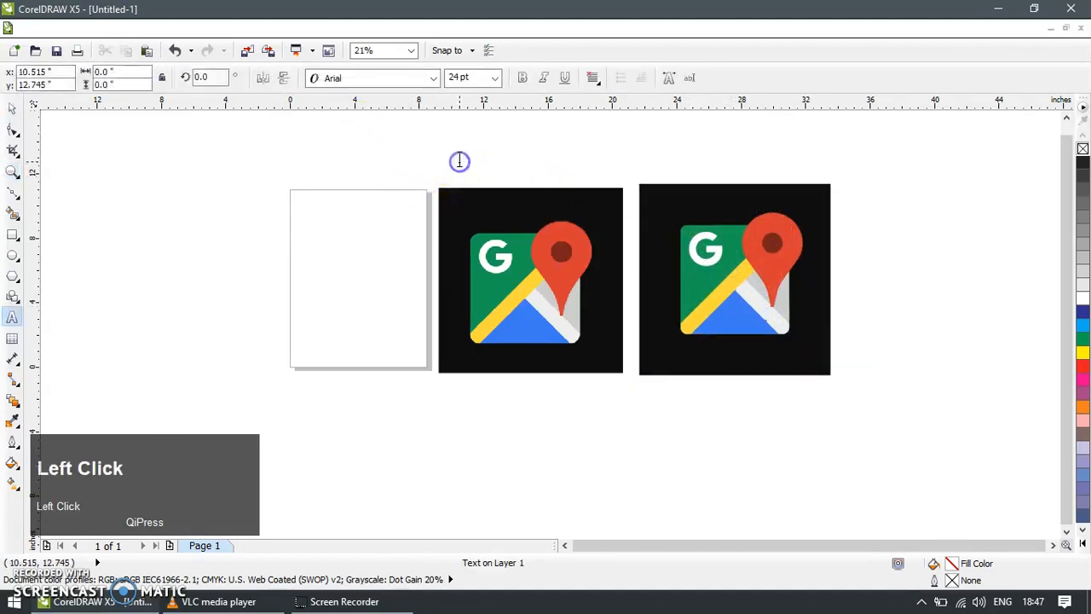
text(ORI)
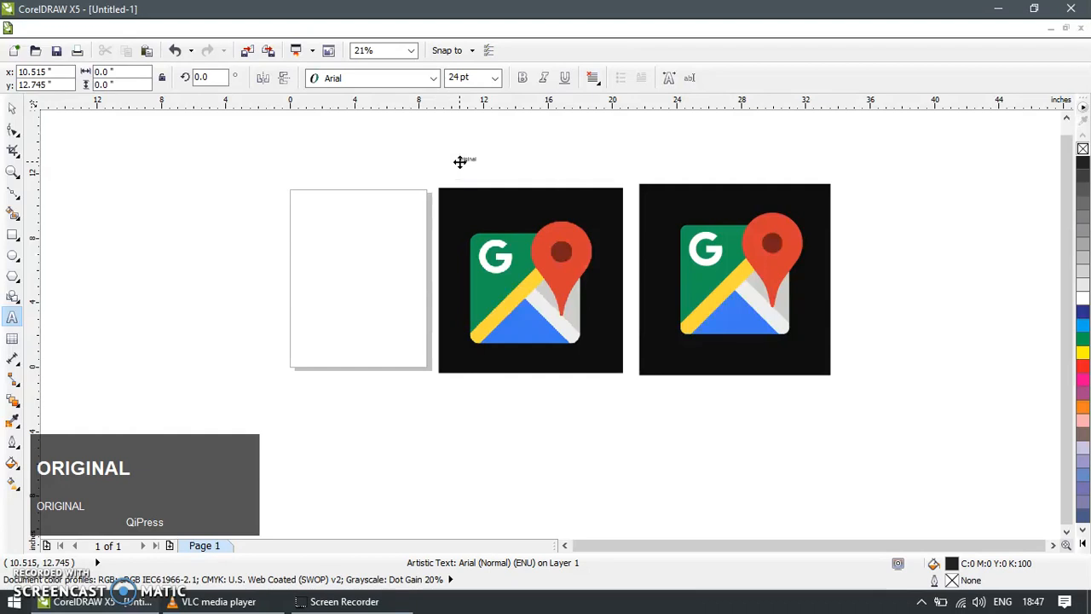
text(GINAL)
click(11, 104)
drag(483, 168, 565, 153)
Switch the display to Wireframe view to examine the outlines of the vector icon
key(alt+v)
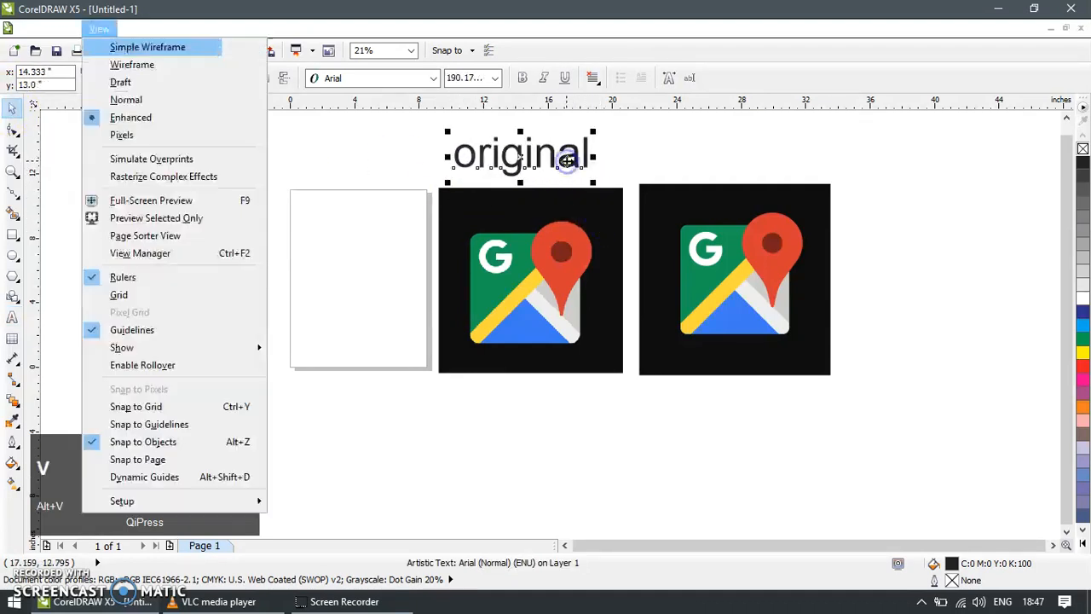
key(Down)
key(Return)
Duplicate the "original" label above the vector icon and change the copy's text to "result"
key(ctrl+d)
drag(521, 156, 725, 160)
double_click(784, 151)
key(ctrl+a)
text(re)
key(F1)
click(813, 145)
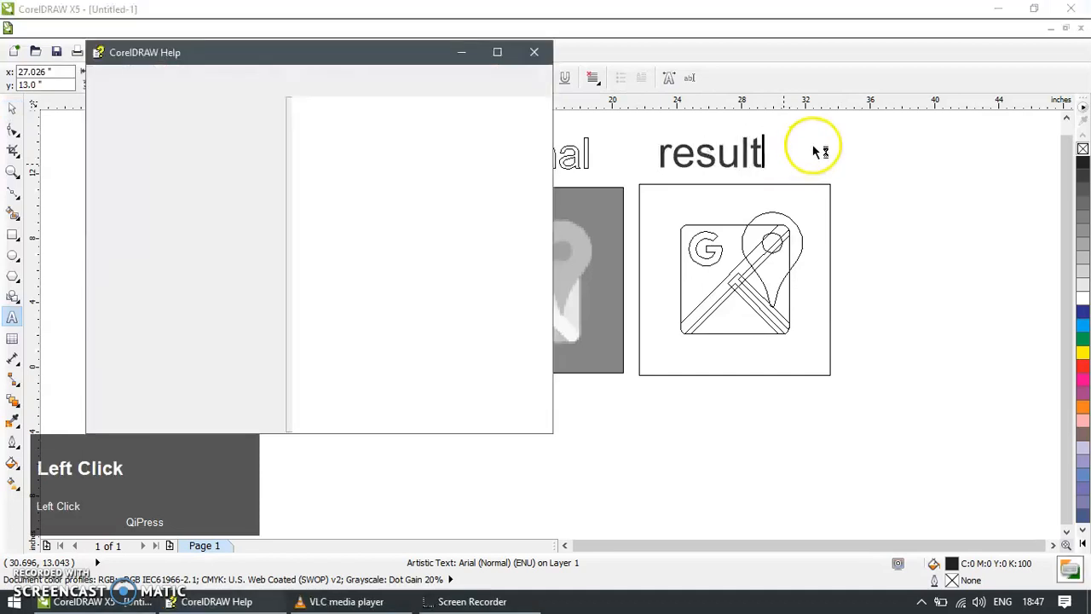
click(534, 52)
click(14, 108)
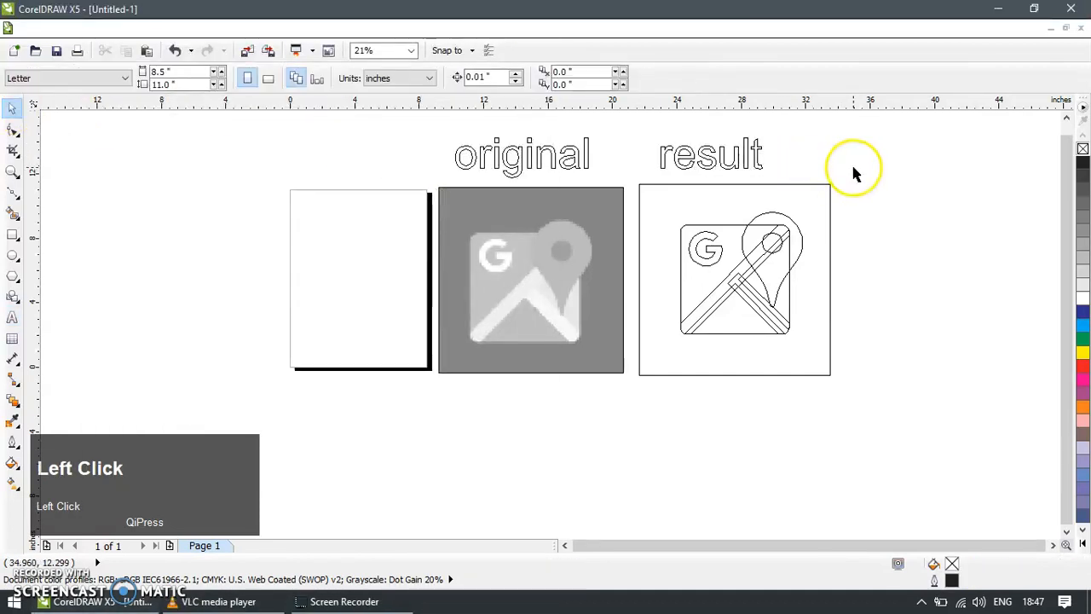
Move the "result" label sideways so it is roughly centred above the vector icon's background square
click(725, 160)
key(Right)
key(Right)
key(Right)
key(Right)
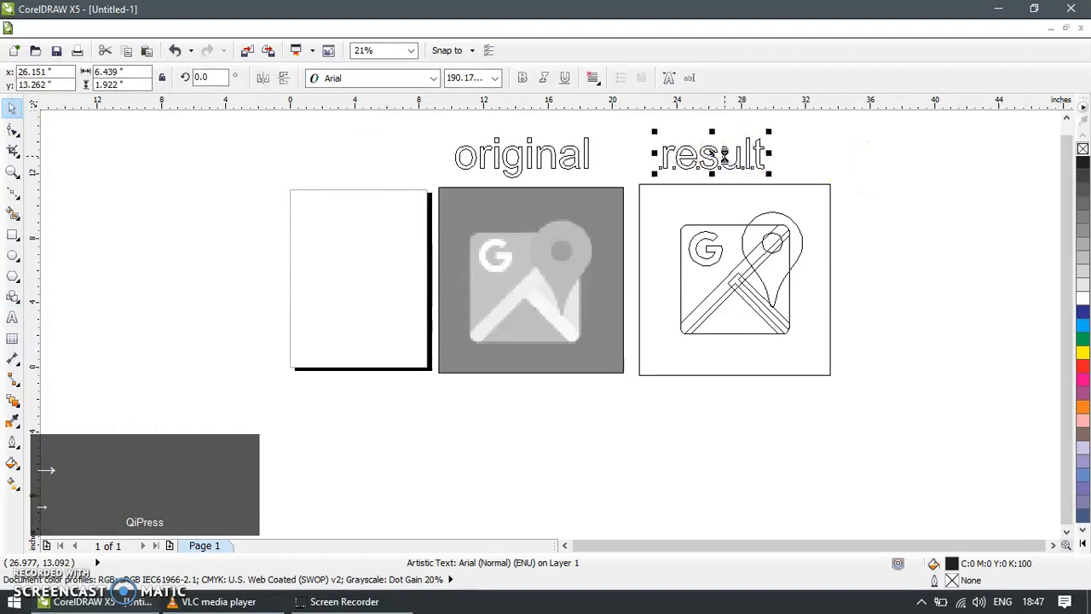
key(Right)
key(Right)
key(Right)
mouse_move(723, 156)
mouse_down()
mouse_move(755, 158)
mouse_move(736, 156)
mouse_up()
click(845, 155)
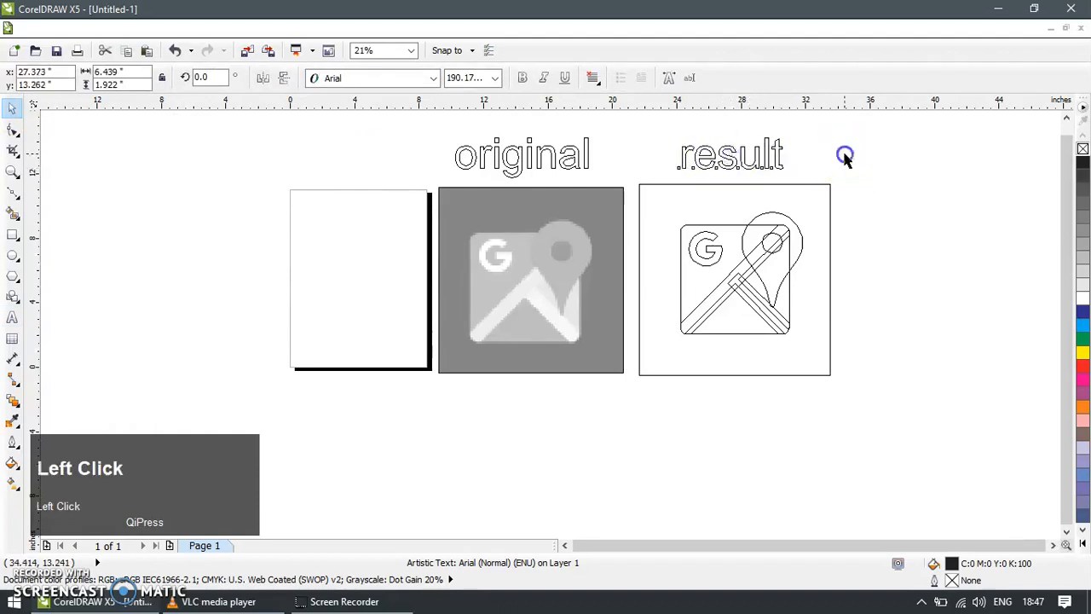
Return the display to Enhanced view and compare the original and result icons side by side
key(alt+v)
key(Down)
key(Down)
key(Down)
key(Down)
key(Return)
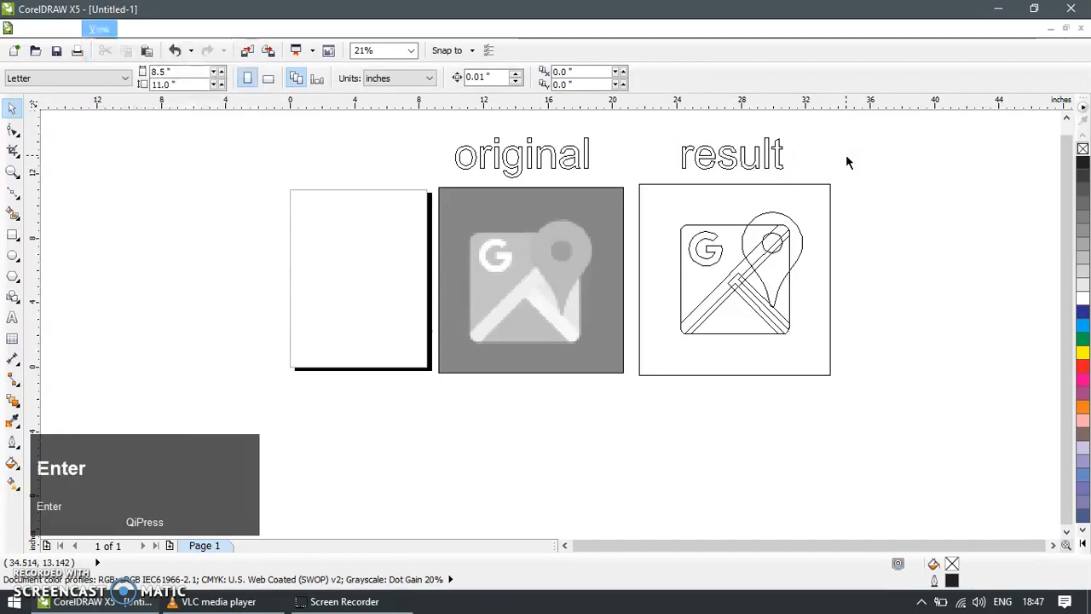
key(z)
drag(426, 122, 865, 401)
click(12, 108)
Save the drawing to the Desktop as google_maps_result in CDR format
key(ctrl+shift+s)
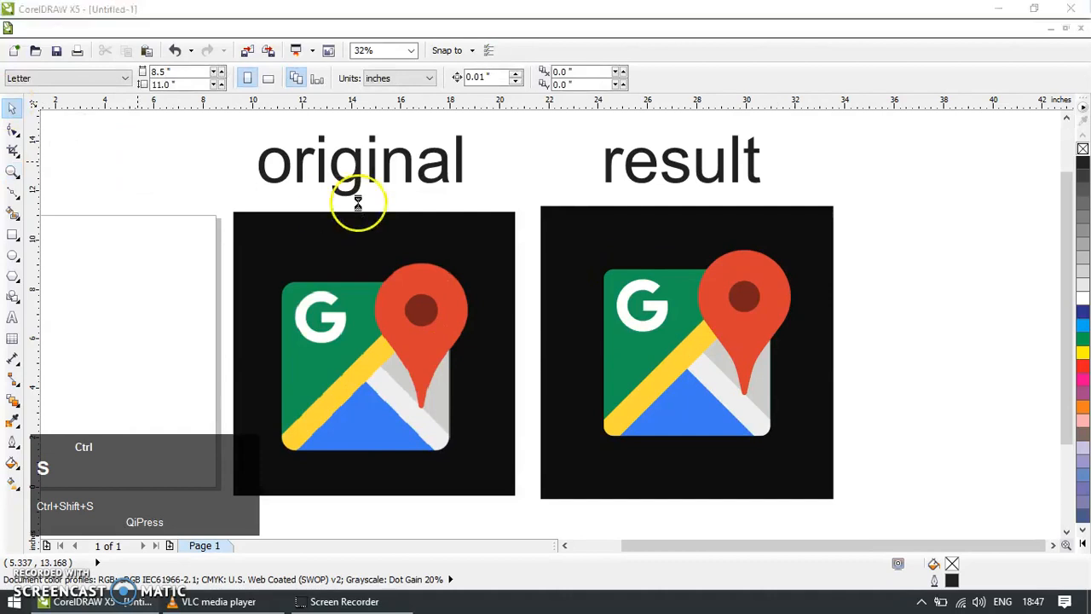
text(google_maps_result)
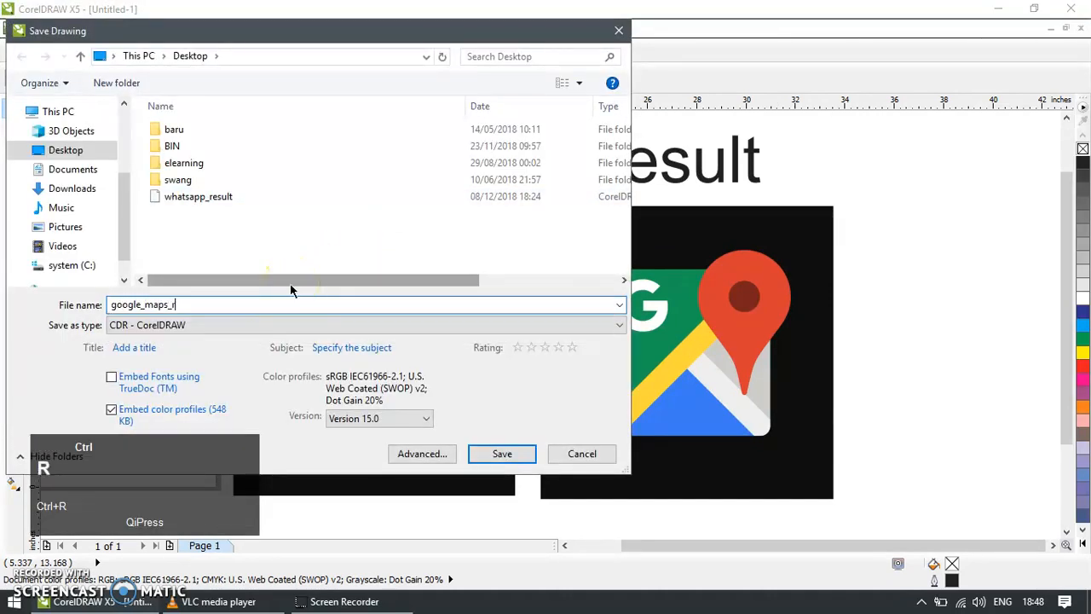